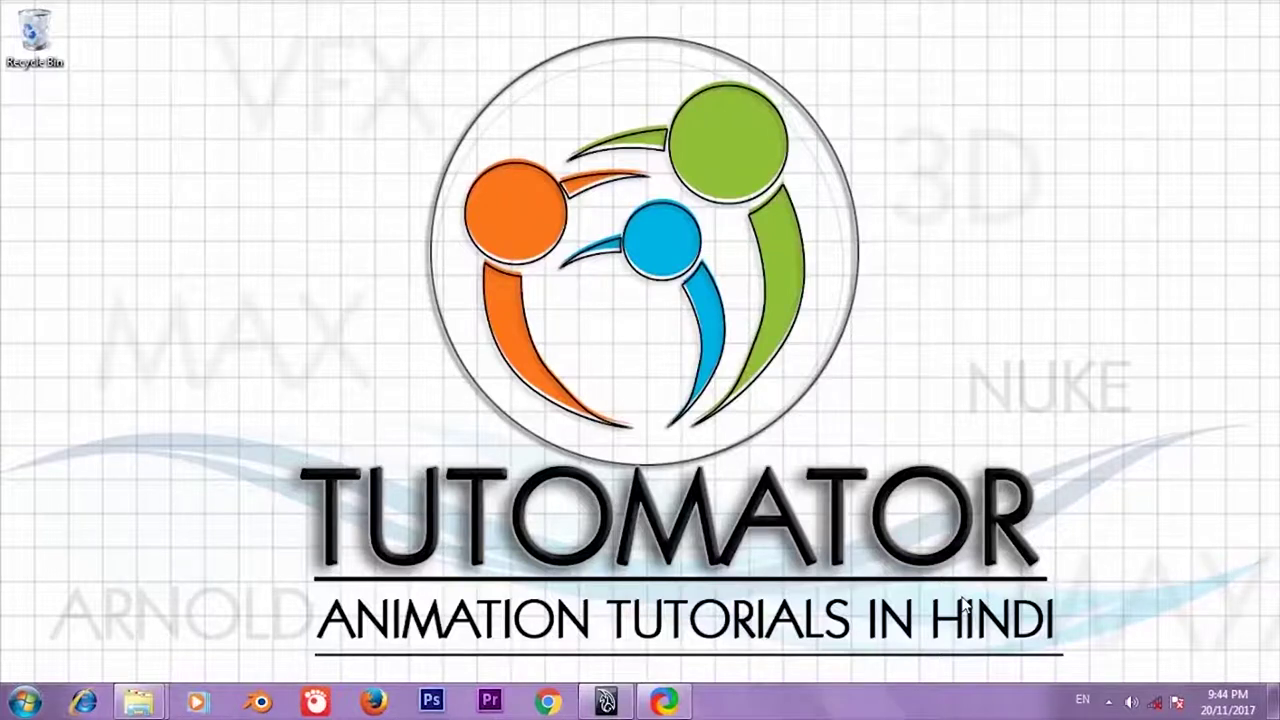
# Restore the Maya window, then orbit and zoom the view around the truck wheel on its grid
pyautogui.click(630, 698)
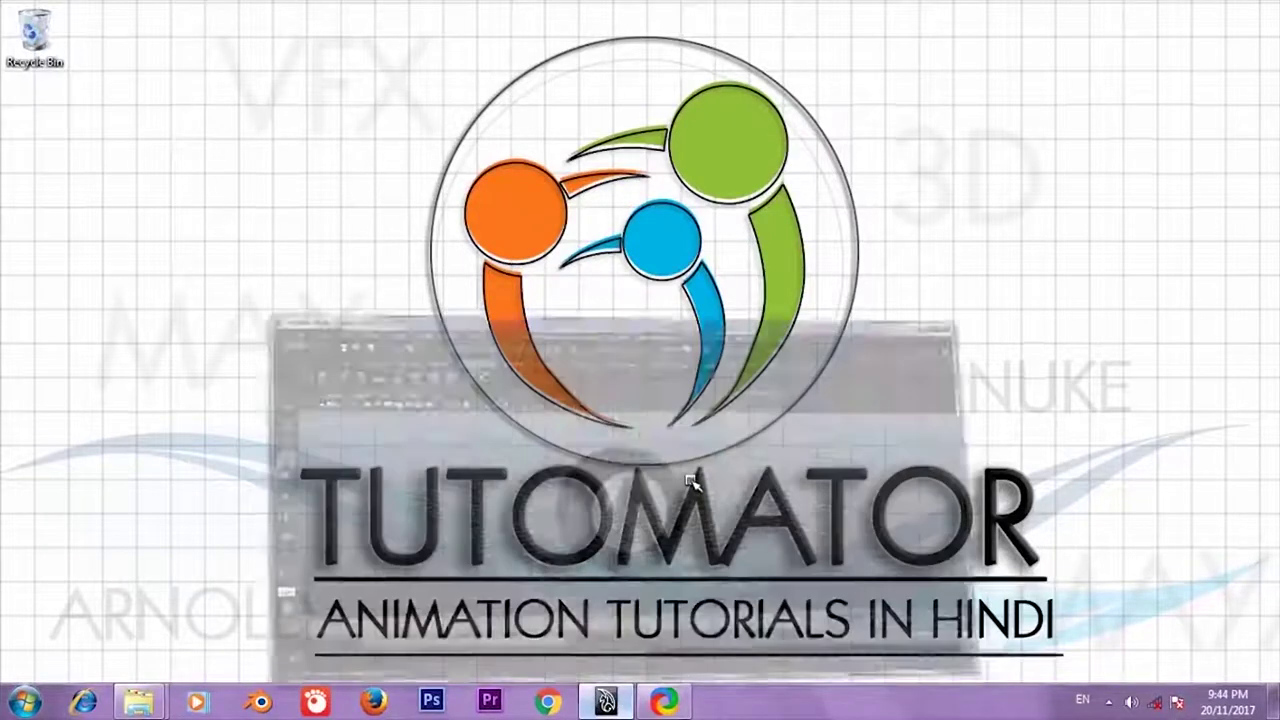
pyautogui.moveTo(714, 457)
pyautogui.keyDown('alt'); pyautogui.mouseDown()
pyautogui.moveTo(809, 321)
pyautogui.moveTo(880, 306)
pyautogui.moveTo(809, 343)
pyautogui.moveTo(857, 317)
pyautogui.moveTo(860, 331)
pyautogui.moveTo(900, 329)
pyautogui.moveTo(857, 362)
pyautogui.moveTo(857, 329)
pyautogui.moveTo(806, 374)
pyautogui.moveTo(829, 360)
pyautogui.mouseUp(); pyautogui.keyUp('alt')
pyautogui.scroll(2, 840, 310)
pyautogui.scroll(1, 870, 325)
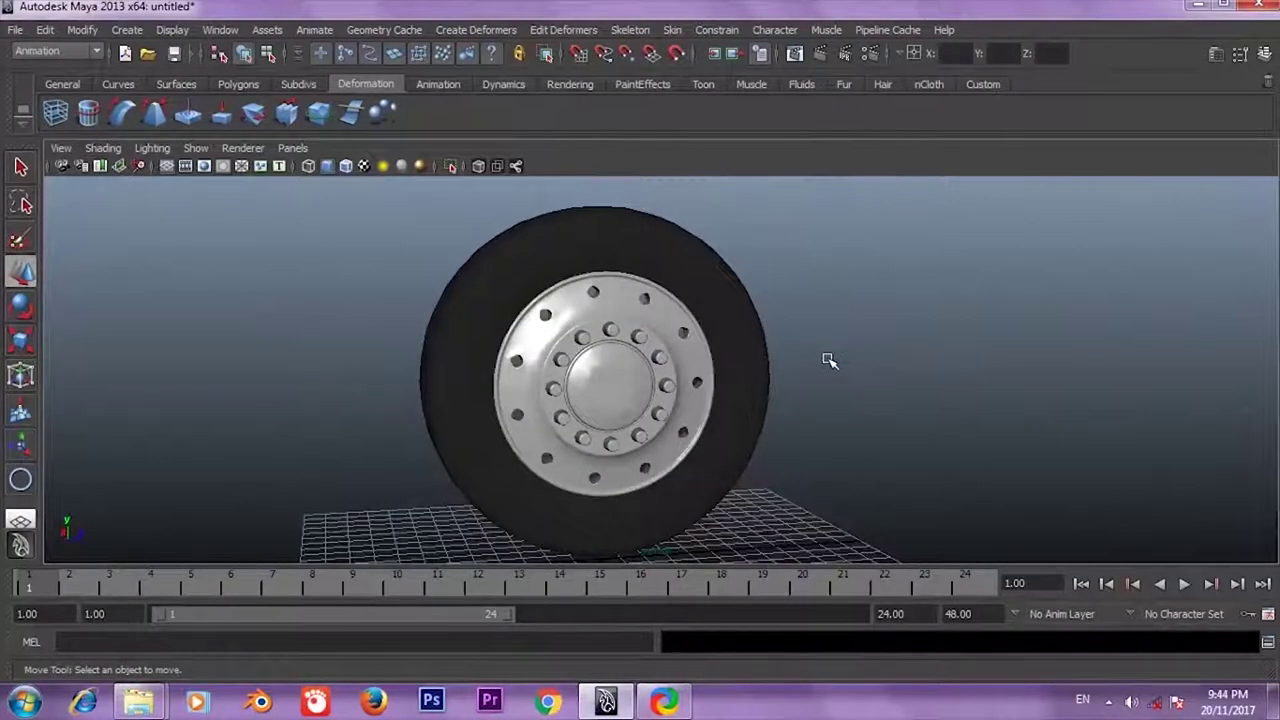
pyautogui.moveTo(818, 358)
pyautogui.keyDown('alt'); pyautogui.mouseDown()
pyautogui.moveTo(749, 320)
pyautogui.moveTo(871, 300)
pyautogui.moveTo(863, 337)
pyautogui.mouseUp(); pyautogui.keyUp('alt')
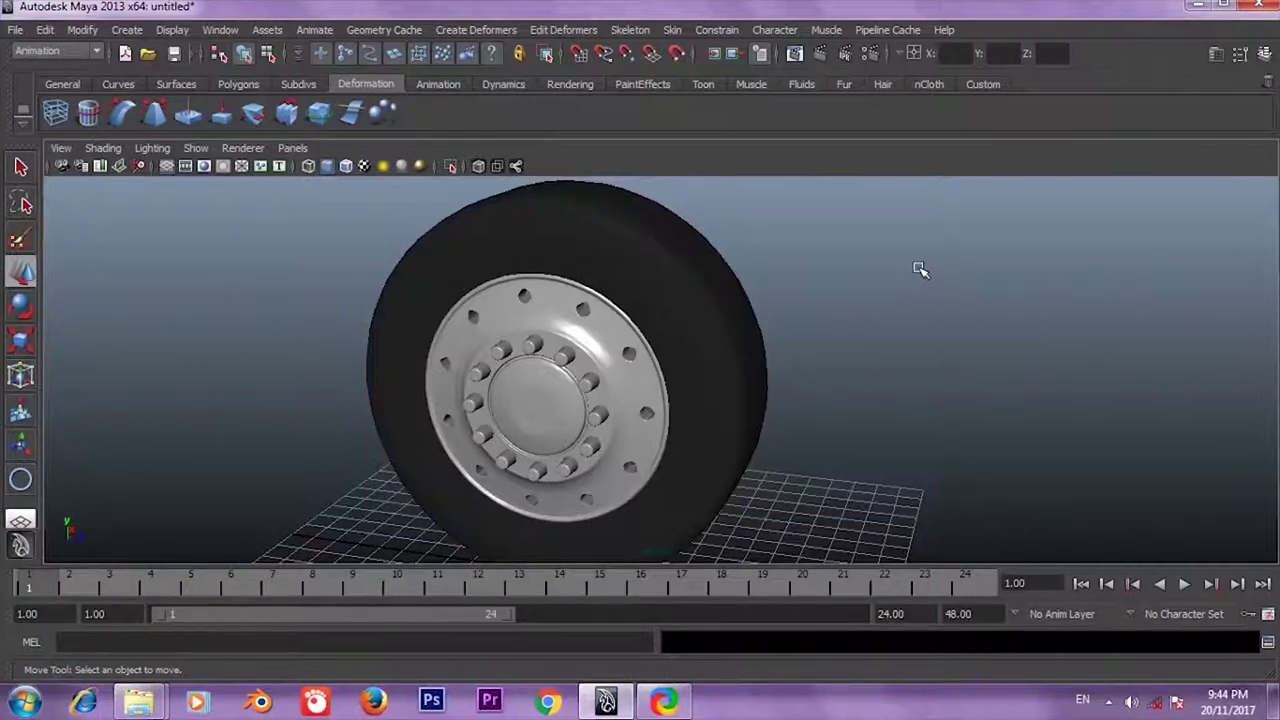
pyautogui.scroll(-3, 920, 270)
pyautogui.moveTo(877, 326)
pyautogui.keyDown('alt'); pyautogui.mouseDown()
pyautogui.moveTo(871, 343)
pyautogui.moveTo(537, 423)
pyautogui.moveTo(968, 306)
pyautogui.moveTo(680, 306)
pyautogui.moveTo(883, 329)
pyautogui.moveTo(540, 423)
pyautogui.moveTo(457, 320)
pyautogui.moveTo(823, 306)
pyautogui.moveTo(786, 331)
pyautogui.moveTo(836, 347)
pyautogui.moveTo(934, 317)
pyautogui.moveTo(825, 336)
pyautogui.mouseUp(); pyautogui.keyUp('alt')
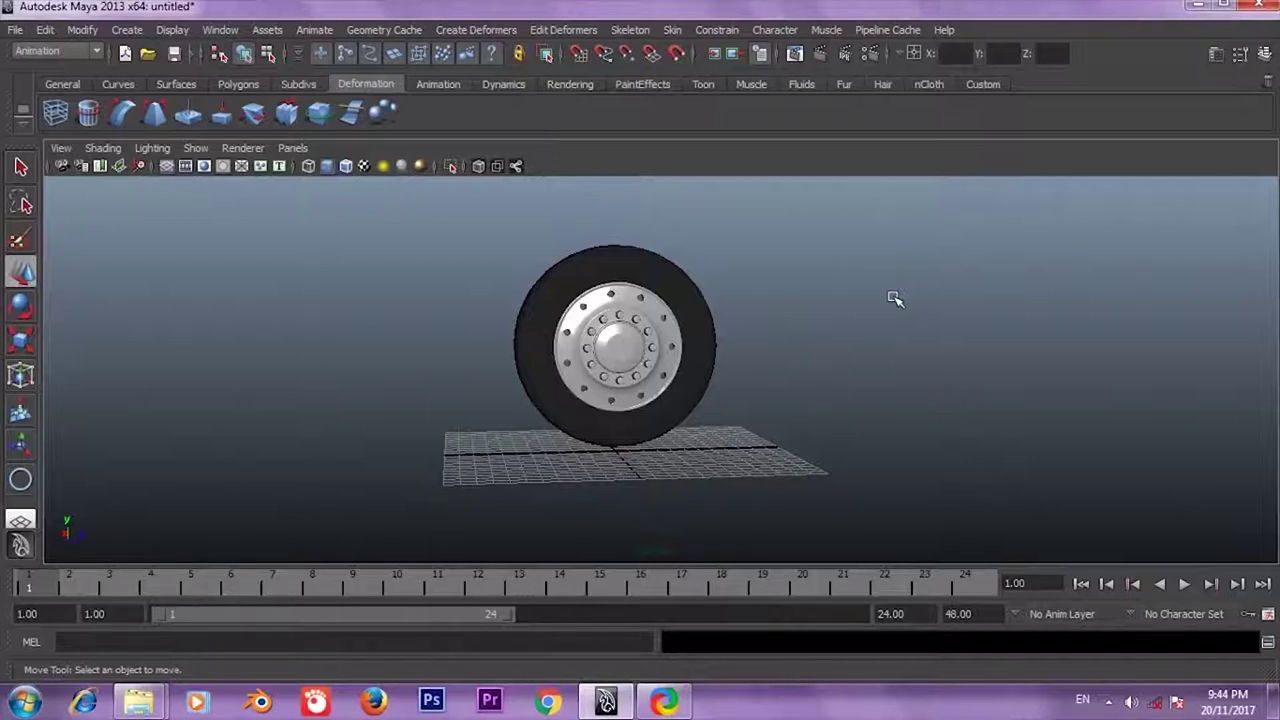
pyautogui.click(671, 261)
pyautogui.scroll(5, 751, 237)
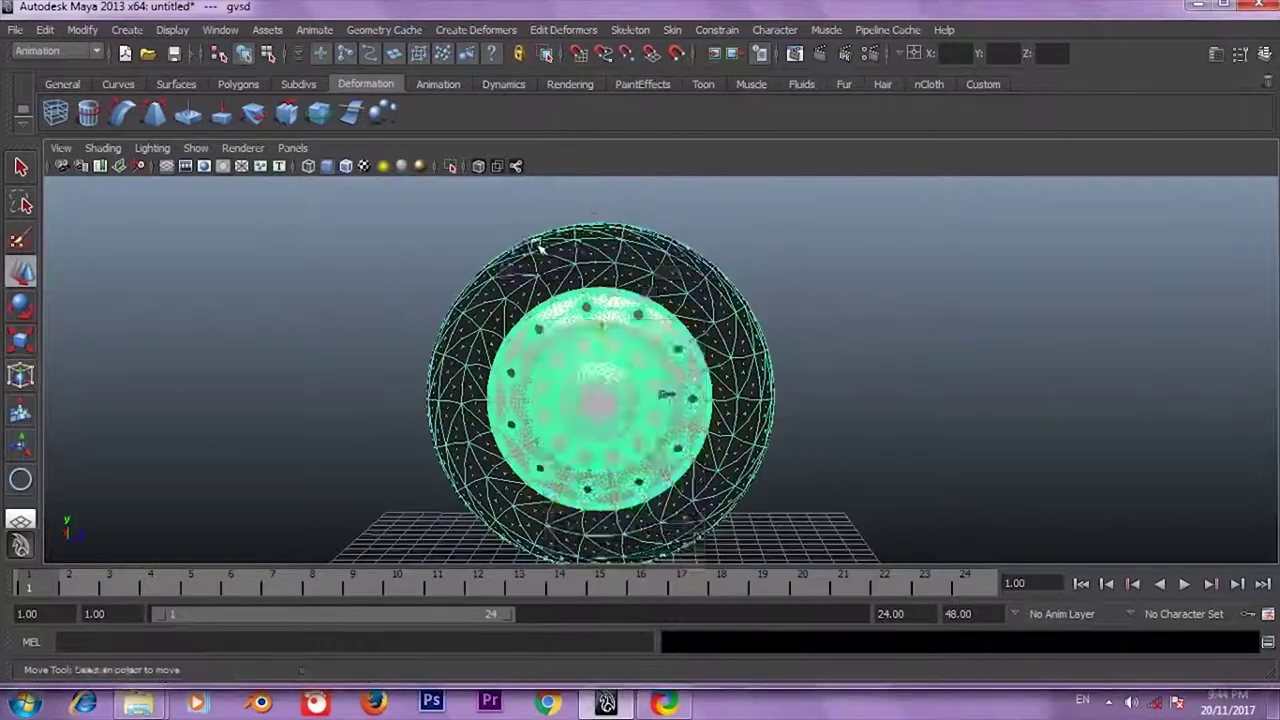
pyautogui.press('F8')
pyautogui.moveTo(697, 206)
pyautogui.mouseDown()
pyautogui.moveTo(634, 214)
pyautogui.moveTo(632, 236)
pyautogui.mouseUp()
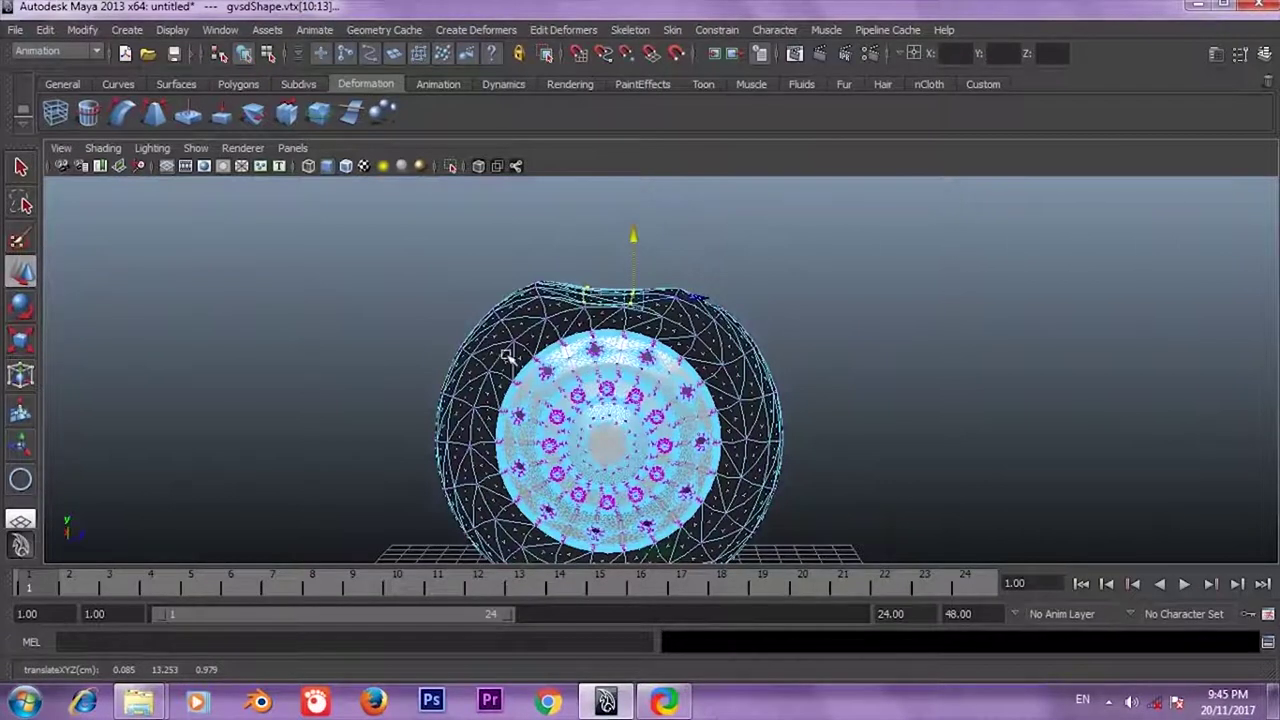
pyautogui.press('F8')
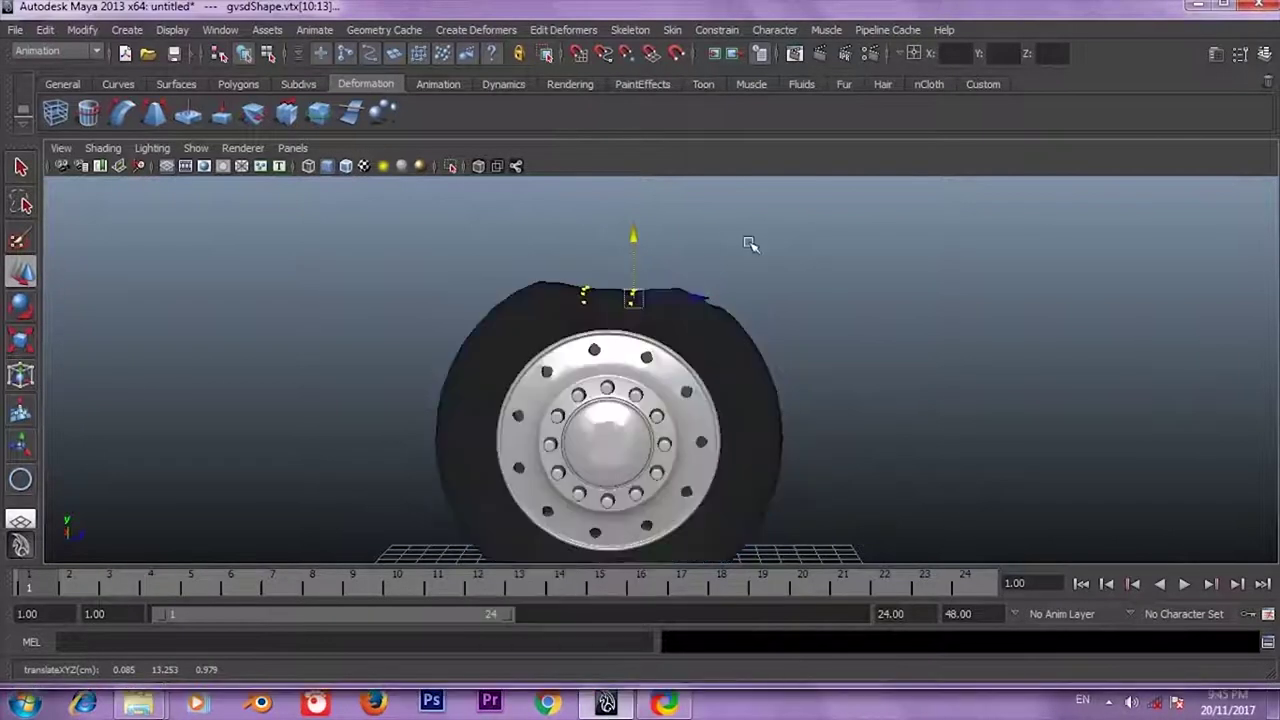
pyautogui.moveTo(748, 243)
pyautogui.keyDown('alt'); pyautogui.mouseDown()
pyautogui.moveTo(764, 345)
pyautogui.moveTo(857, 300)
pyautogui.mouseUp(); pyautogui.keyUp('alt')
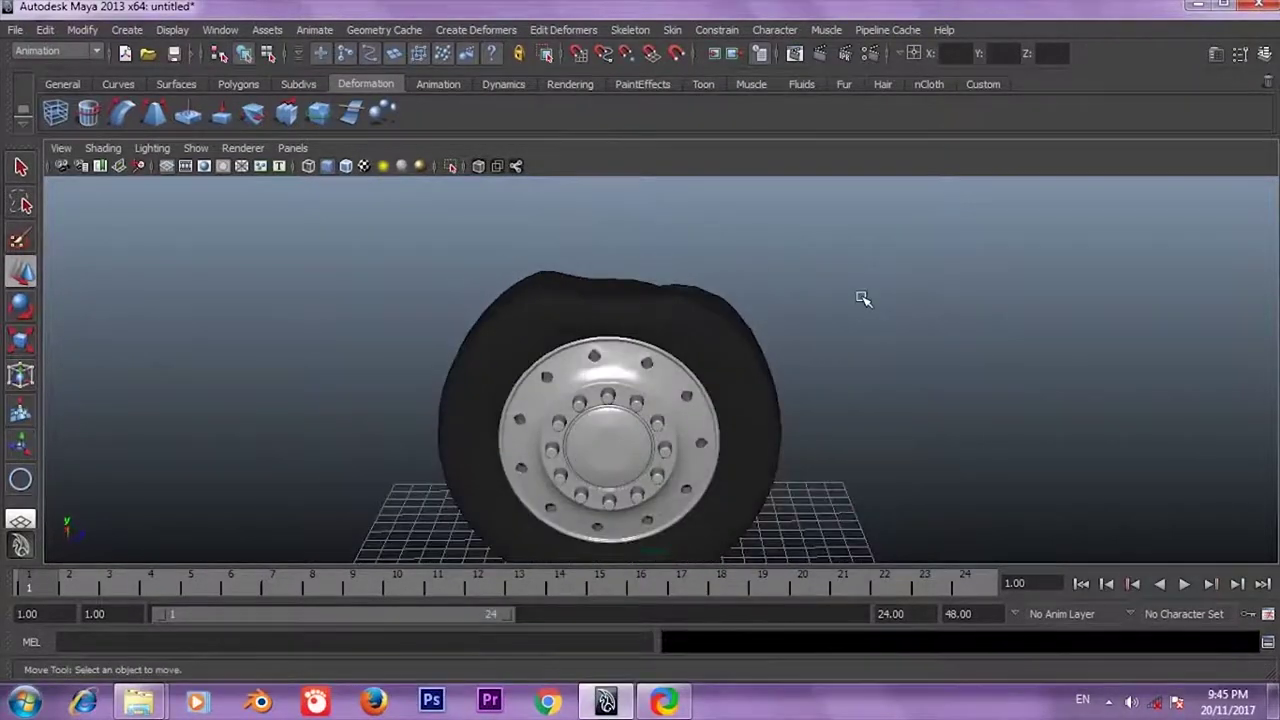
pyautogui.hotkey('ctrl', 'z')
pyautogui.hotkey('ctrl', 'z')
pyautogui.hotkey('ctrl', 'z')
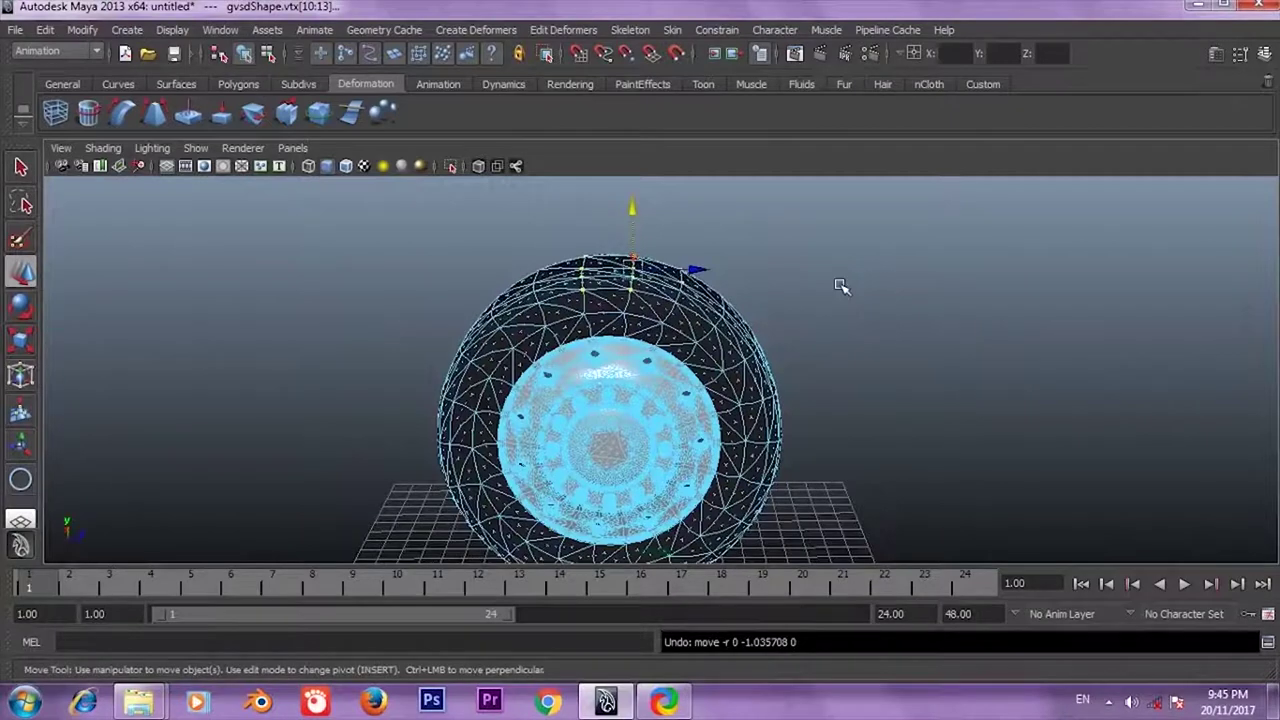
pyautogui.press('F8')
pyautogui.moveTo(834, 357)
pyautogui.keyDown('alt'); pyautogui.mouseDown()
pyautogui.moveTo(806, 320)
pyautogui.moveTo(800, 360)
pyautogui.moveTo(818, 281)
pyautogui.mouseUp(); pyautogui.keyUp('alt')
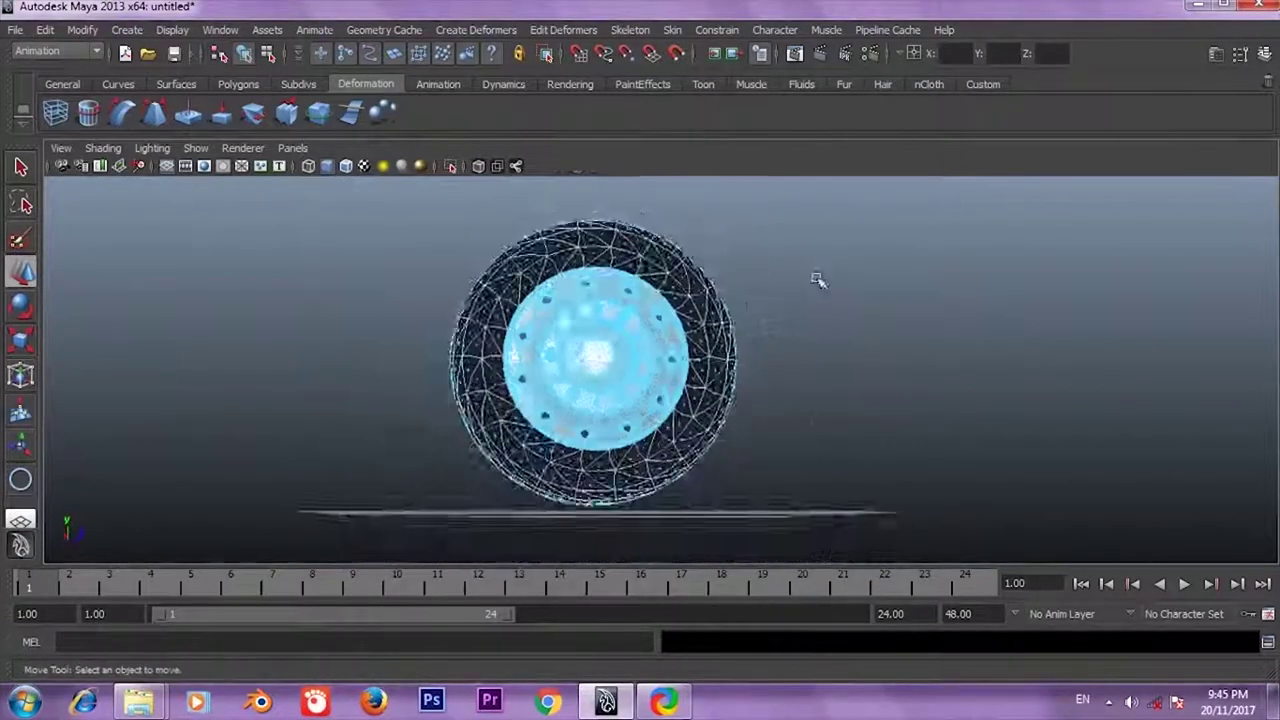
pyautogui.keyDown('alt'); pyautogui.moveTo(818, 281); pyautogui.dragTo(871, 386, button='right'); pyautogui.keyUp('alt')
pyautogui.keyDown('alt'); pyautogui.moveTo(871, 386); pyautogui.dragTo(552, 512); pyautogui.keyUp('alt')
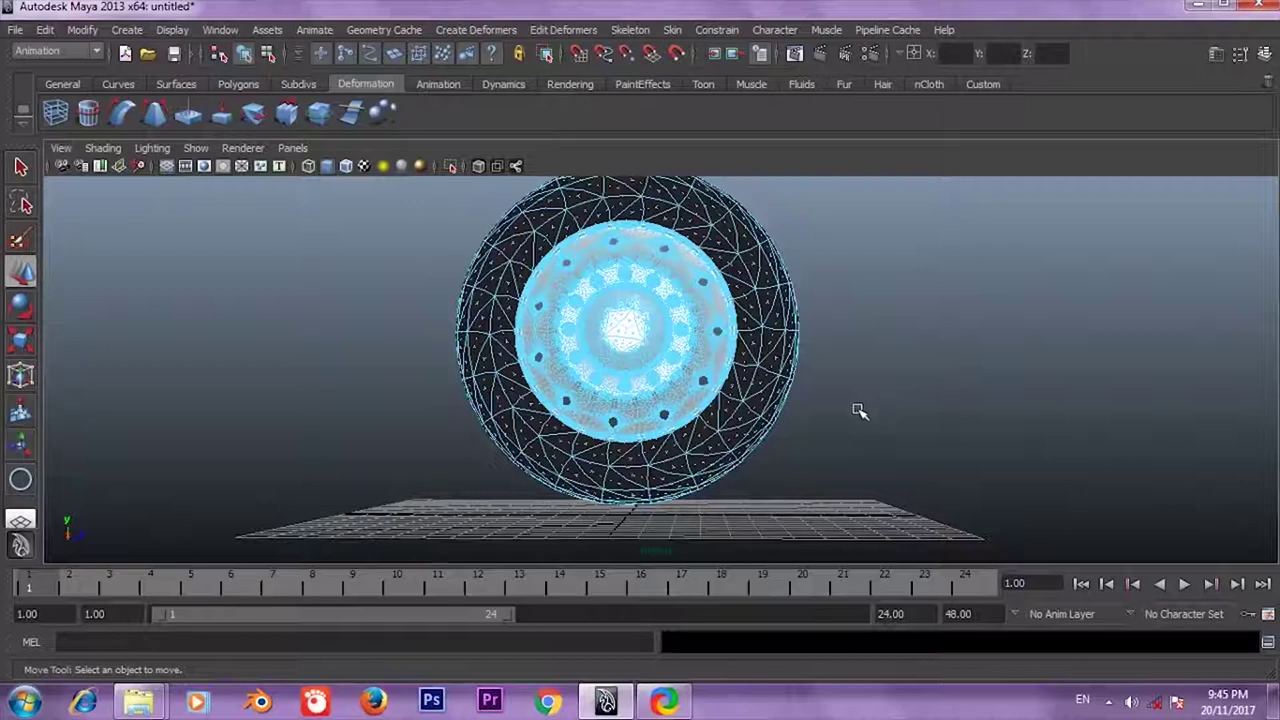
pyautogui.rightClick(740, 340)
pyautogui.click(894, 277)
pyautogui.keyDown('alt'); pyautogui.moveTo(850, 330); pyautogui.dragTo(771, 337, button='right'); pyautogui.keyUp('alt')
pyautogui.moveTo(771, 337)
pyautogui.keyDown('alt'); pyautogui.mouseDown()
pyautogui.moveTo(920, 354)
pyautogui.moveTo(877, 337)
pyautogui.mouseUp(); pyautogui.keyUp('alt')
pyautogui.scroll(3, 857, 337)
pyautogui.scroll(2, 858, 342)
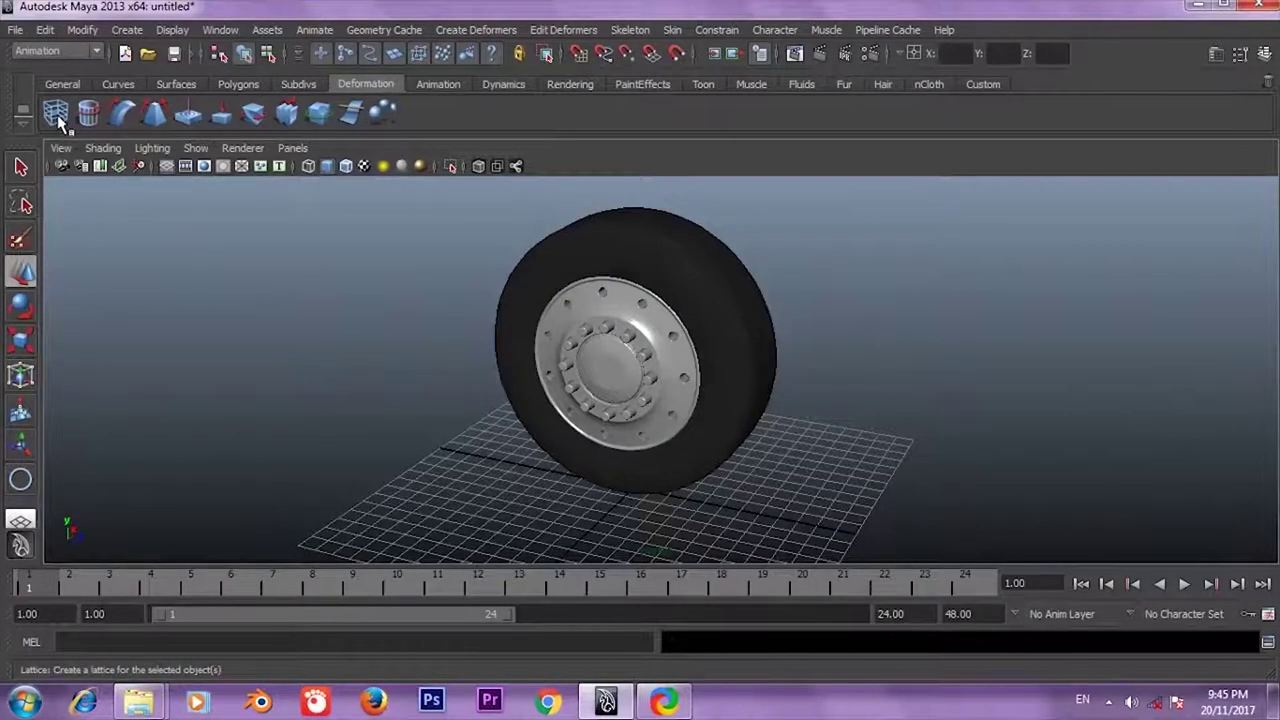
pyautogui.click(617, 257)
pyautogui.keyDown('alt'); pyautogui.moveTo(617, 257); pyautogui.dragTo(840, 289); pyautogui.keyUp('alt')
pyautogui.click(847, 297)
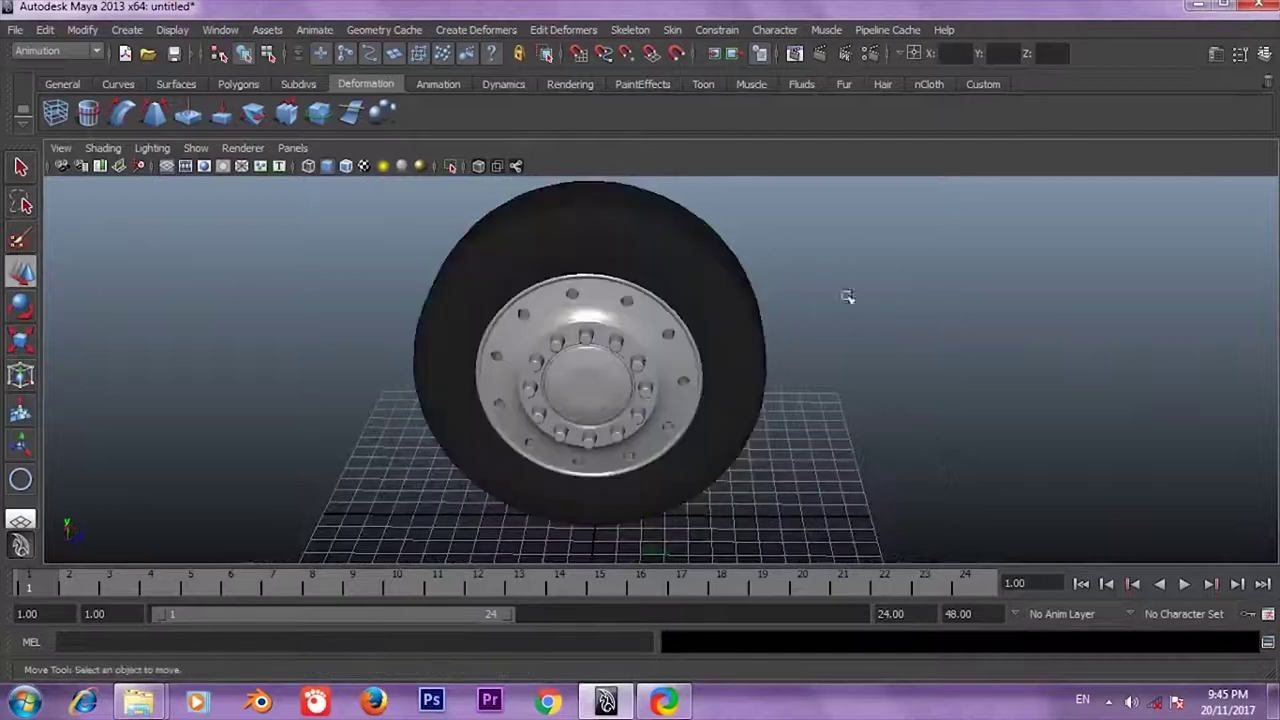
pyautogui.keyDown('alt'); pyautogui.moveTo(777, 354); pyautogui.dragTo(705, 305); pyautogui.keyUp('alt')
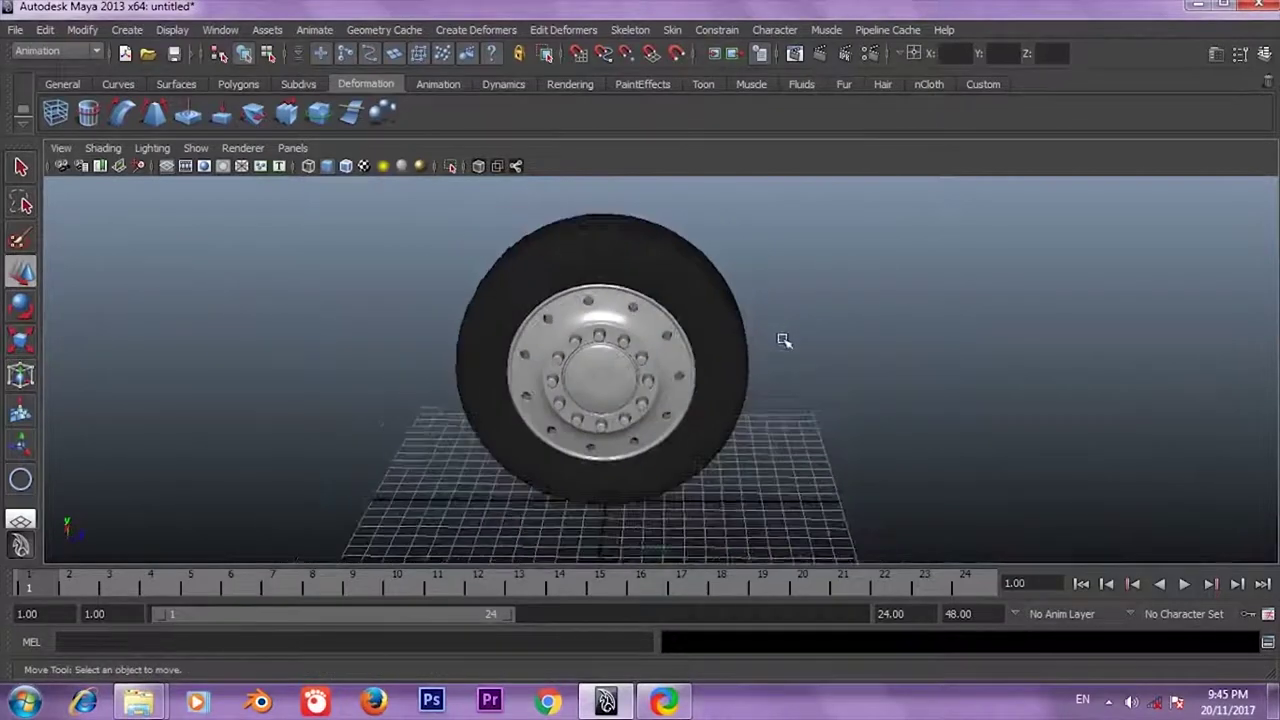
pyautogui.click(705, 305)
pyautogui.keyDown('alt'); pyautogui.moveTo(811, 294); pyautogui.dragTo(903, 274, button='right'); pyautogui.keyUp('alt')
pyautogui.moveTo(903, 274)
pyautogui.keyDown('alt'); pyautogui.mouseDown()
pyautogui.moveTo(777, 294)
pyautogui.moveTo(897, 306)
pyautogui.mouseUp(); pyautogui.keyUp('alt')
pyautogui.click(800, 290)
pyautogui.moveTo(809, 323)
pyautogui.keyDown('alt'); pyautogui.mouseDown()
pyautogui.moveTo(964, 311)
pyautogui.moveTo(929, 329)
pyautogui.moveTo(678, 335)
pyautogui.mouseUp(); pyautogui.keyUp('alt')
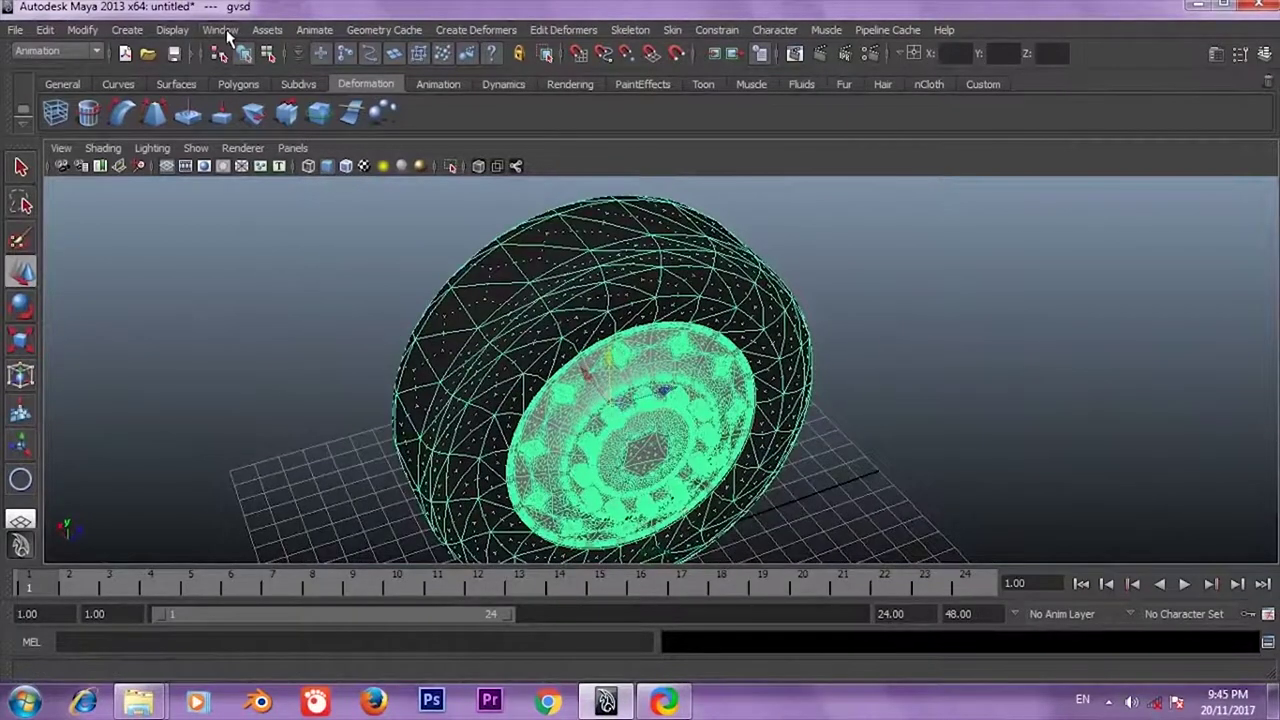
# In the Outliner, drag the rim cds out from under gvsd to the top level
pyautogui.click(220, 29)
pyautogui.click(252, 165)
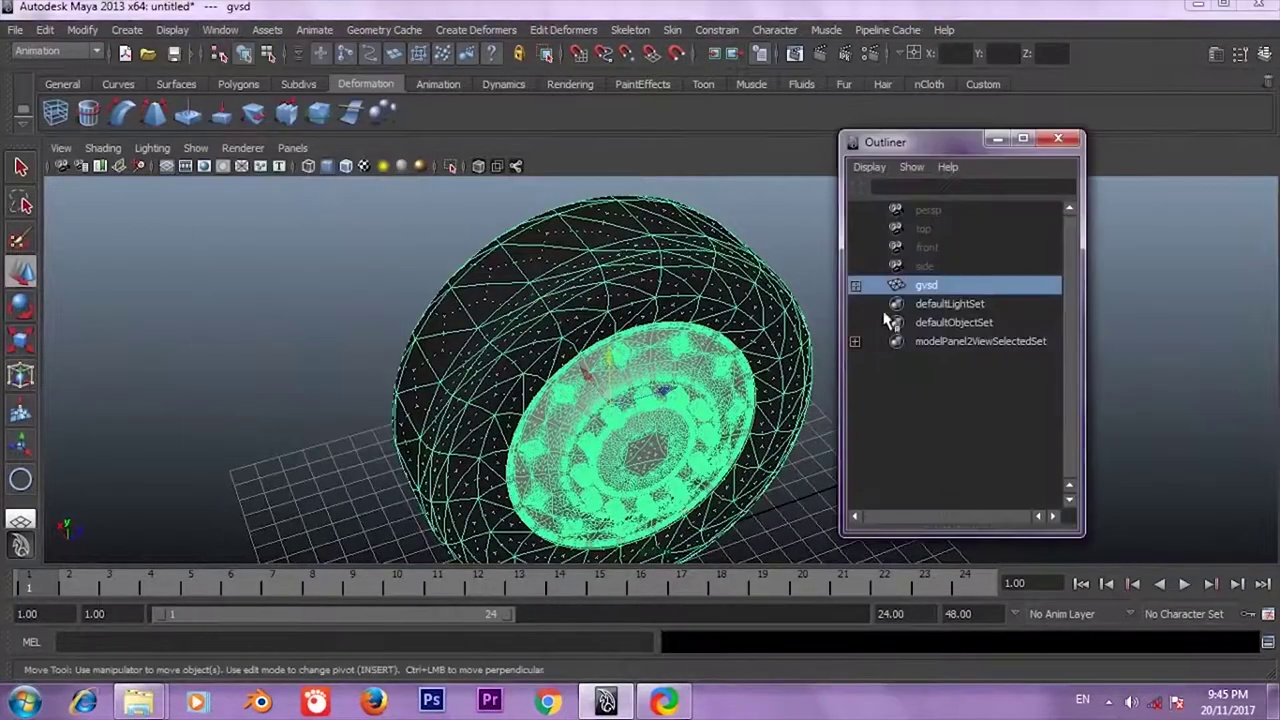
pyautogui.click(855, 286)
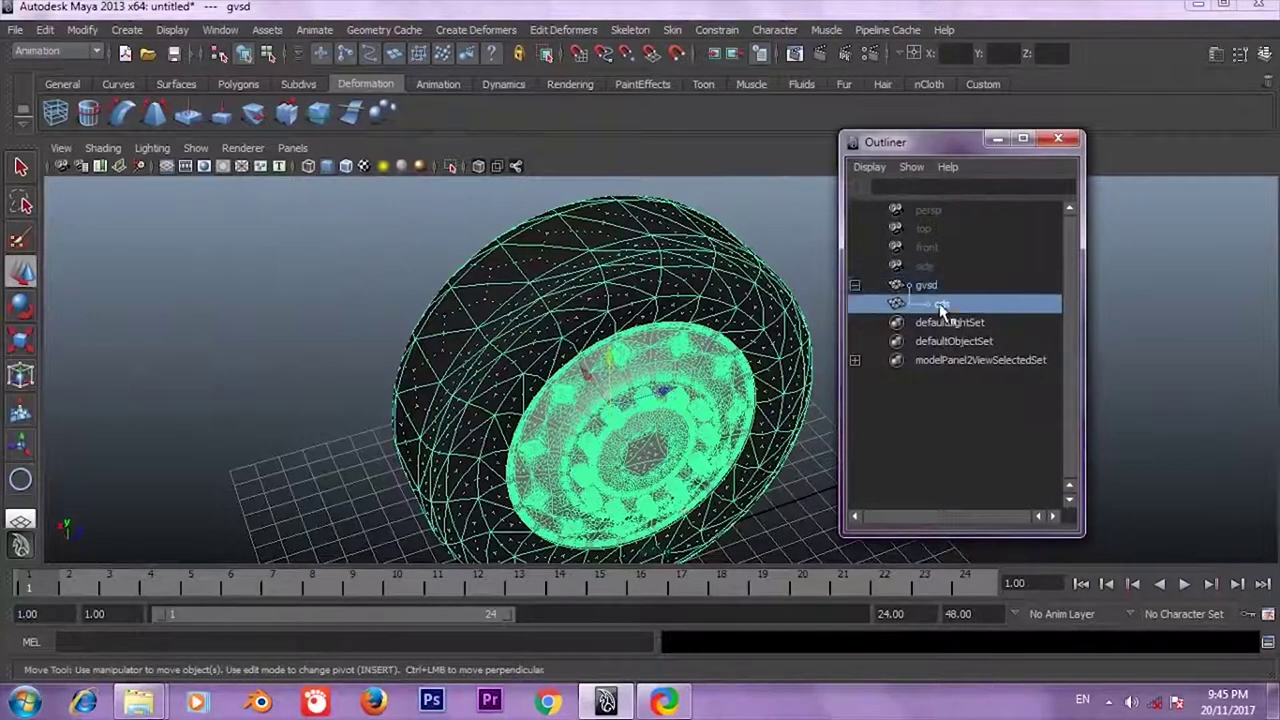
pyautogui.click(957, 303)
pyautogui.moveTo(957, 303); pyautogui.dragTo(943, 287, button='middle')
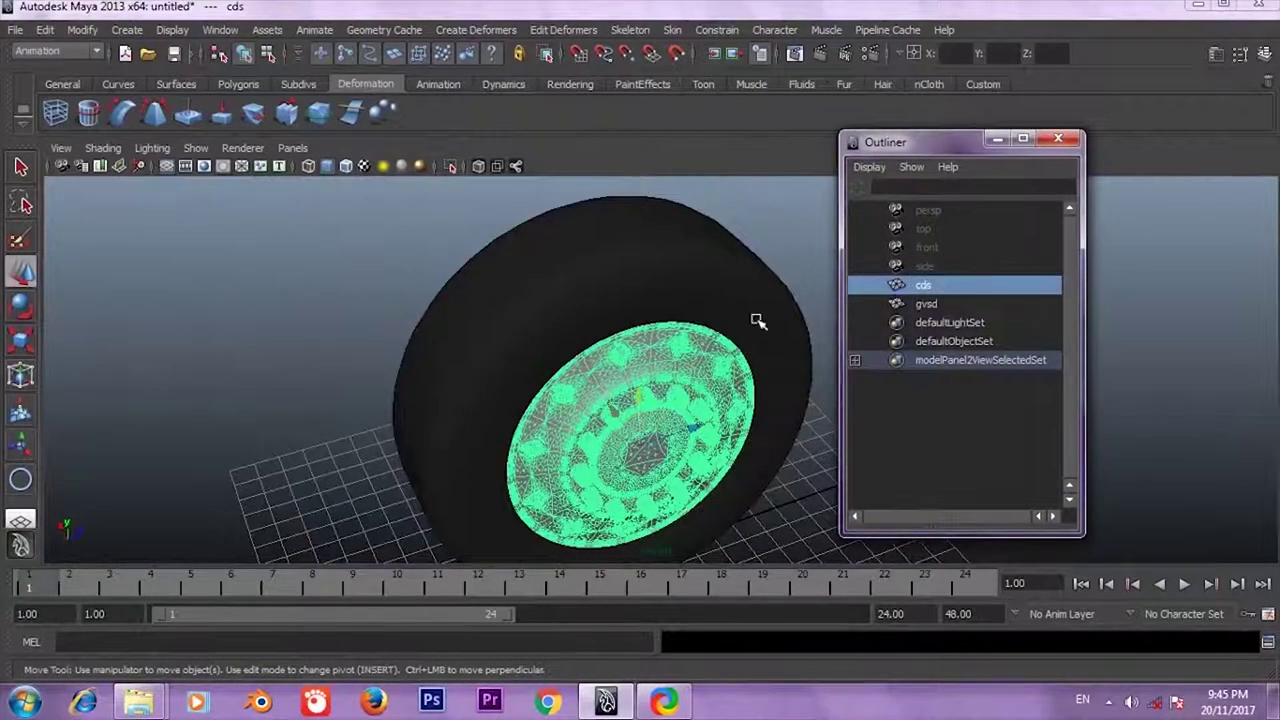
# Select gvsd and browse the default sets listed in the Outliner
pyautogui.click(580, 298)
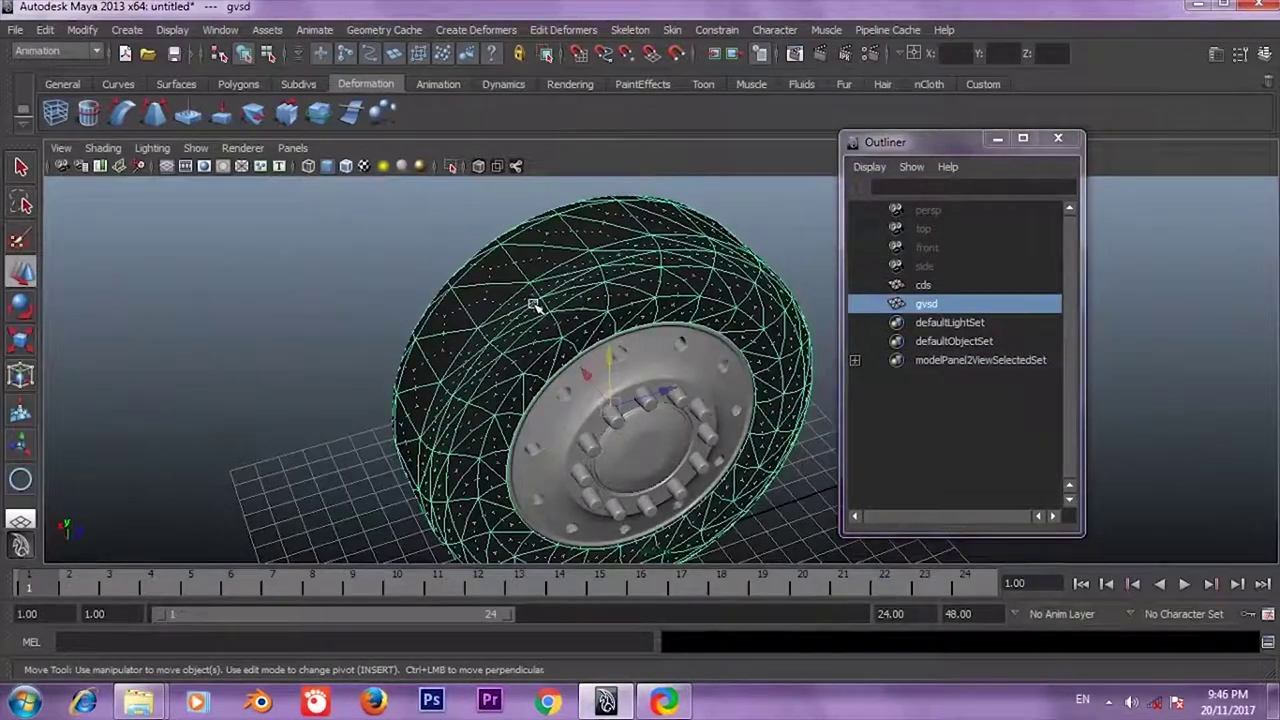
pyautogui.click(920, 322)
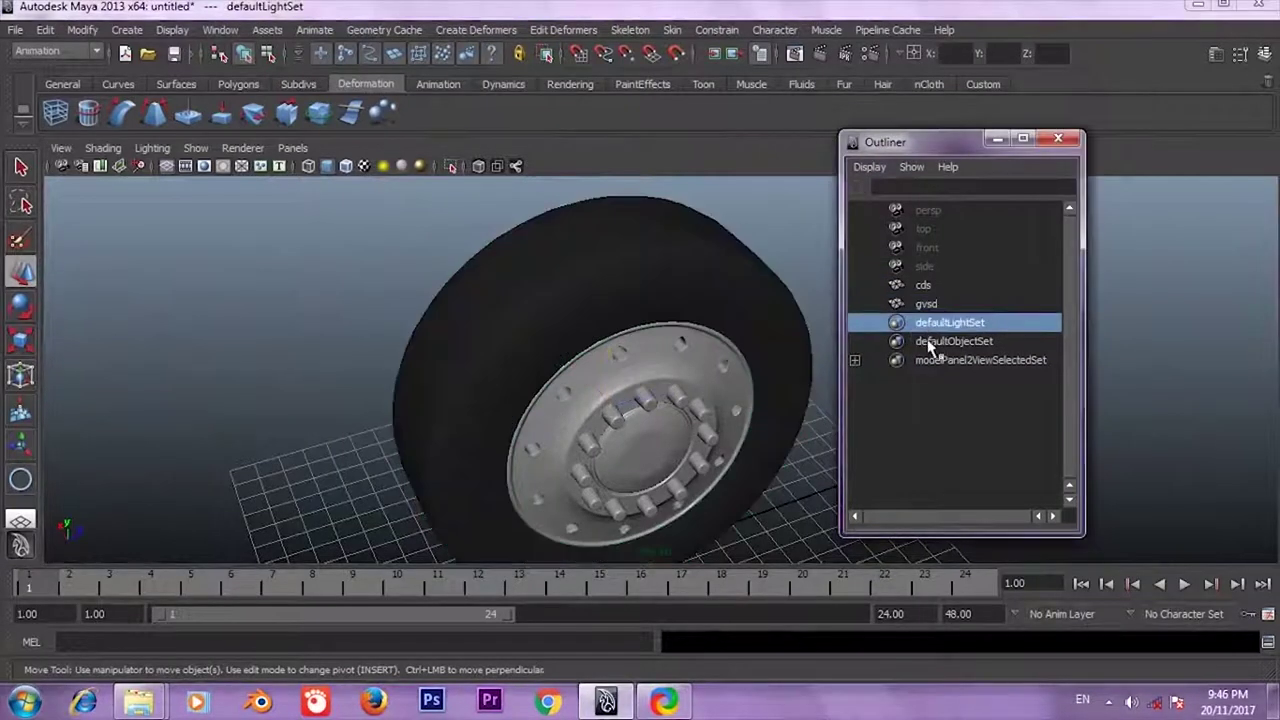
pyautogui.click(920, 341)
pyautogui.click(900, 360)
pyautogui.click(855, 360)
pyautogui.click(856, 362)
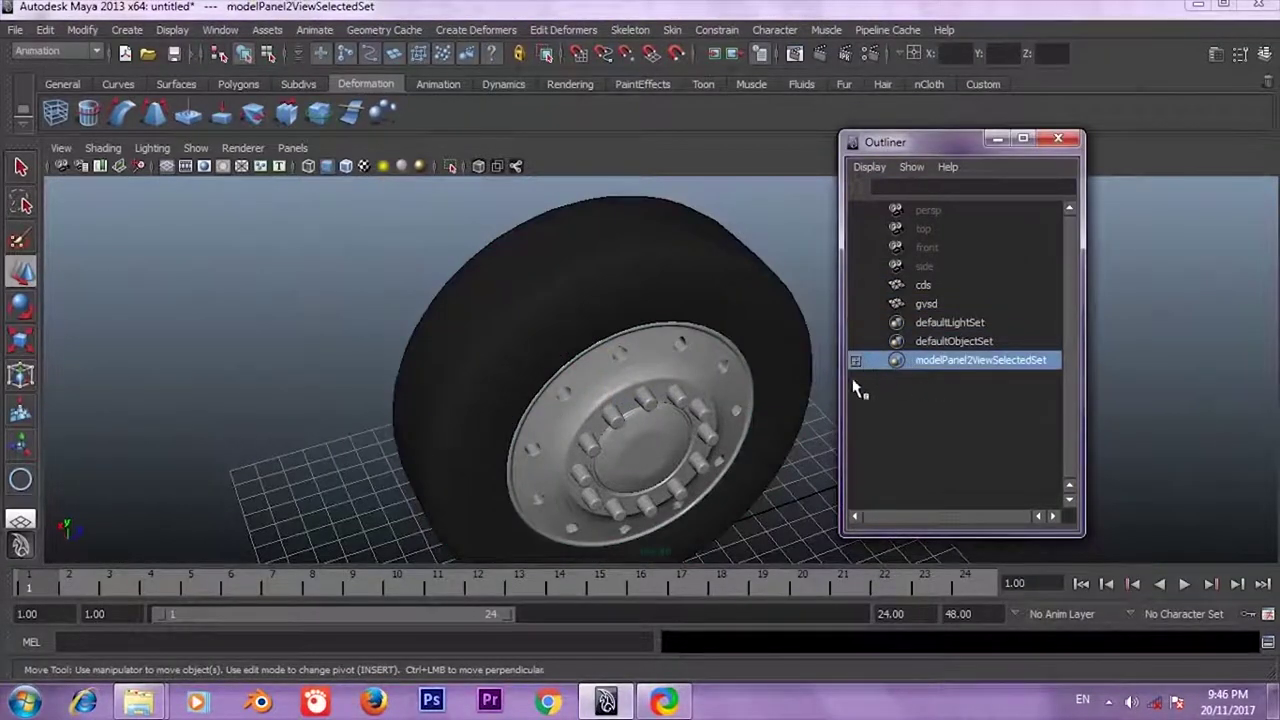
# Select cds and gvsd separately in the viewport to confirm they are independent, then close the Outliner
pyautogui.moveTo(775, 218)
pyautogui.keyDown('alt'); pyautogui.mouseDown()
pyautogui.moveTo(817, 280)
pyautogui.moveTo(786, 260)
pyautogui.mouseUp(); pyautogui.keyUp('alt')
pyautogui.click(700, 300)
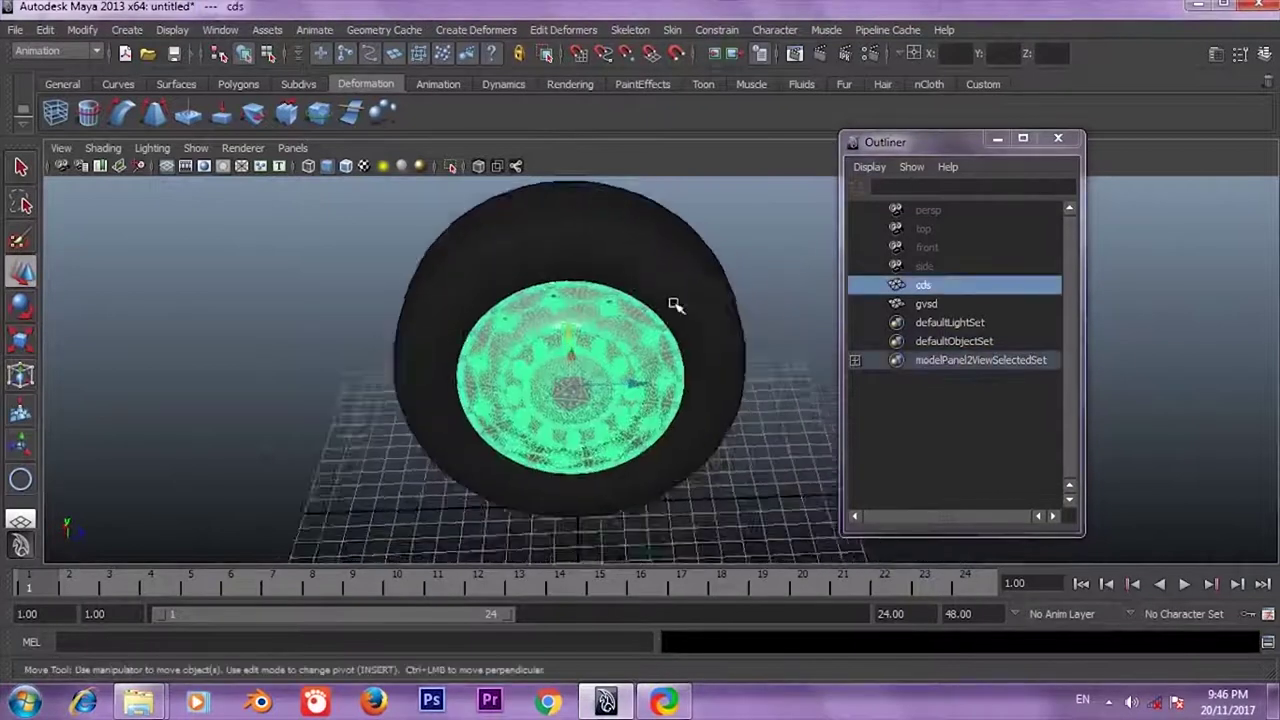
pyautogui.keyDown('alt'); pyautogui.moveTo(674, 306); pyautogui.dragTo(675, 269); pyautogui.keyUp('alt')
pyautogui.click(675, 269)
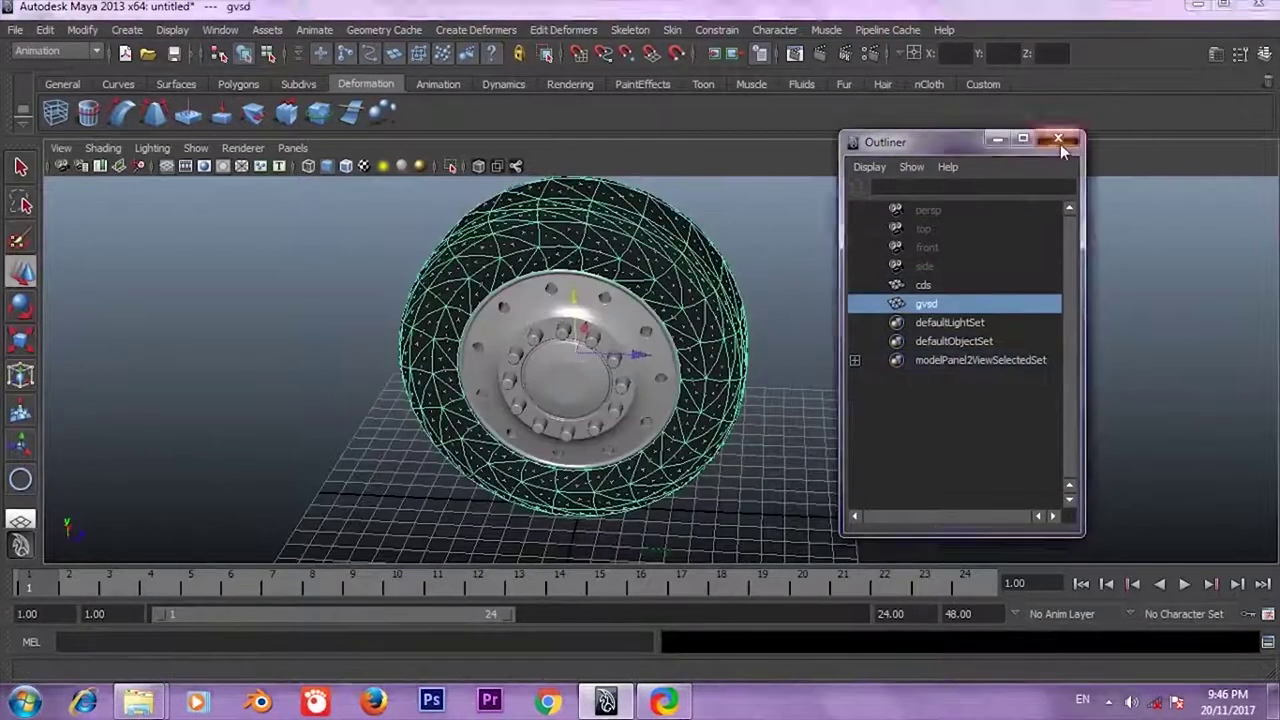
pyautogui.click(1058, 138)
pyautogui.keyDown('alt'); pyautogui.moveTo(776, 366); pyautogui.dragTo(826, 401, button='middle'); pyautogui.keyUp('alt')
pyautogui.moveTo(826, 401)
pyautogui.keyDown('alt'); pyautogui.mouseDown()
pyautogui.moveTo(863, 357)
pyautogui.moveTo(858, 338)
pyautogui.mouseUp(); pyautogui.keyUp('alt')
pyautogui.click(871, 366)
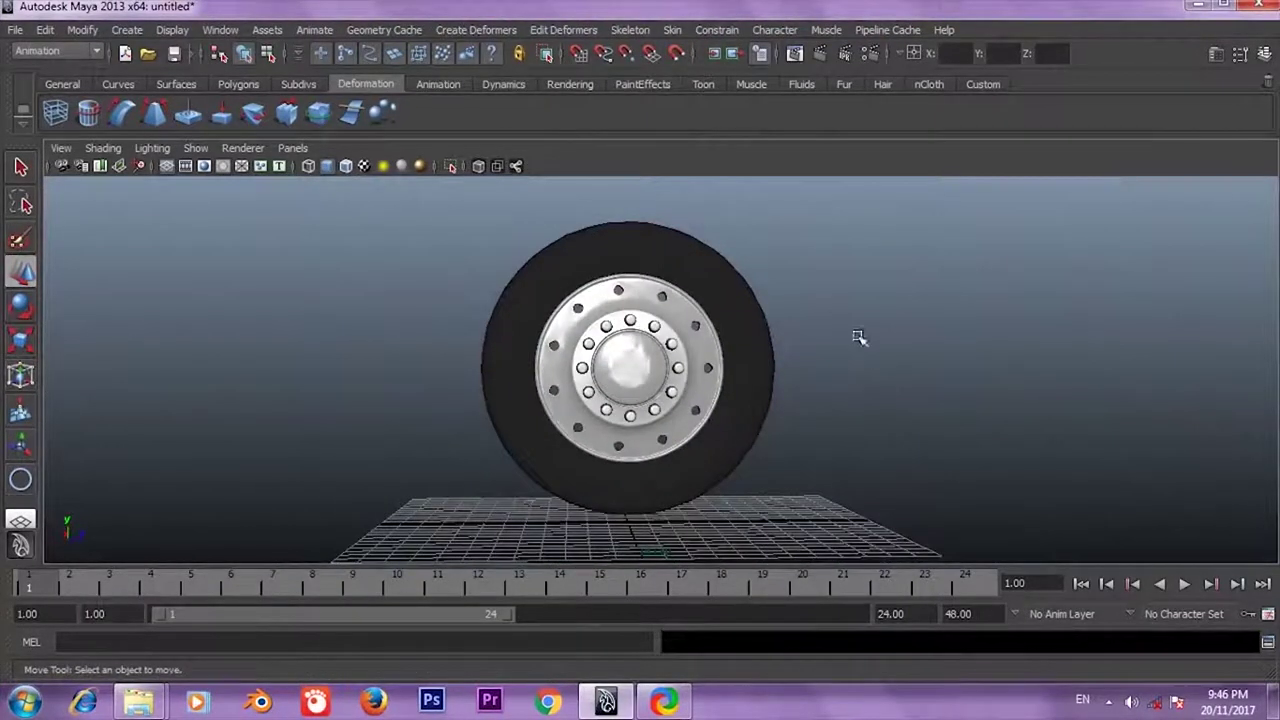
# Draw a large polygon plane, pPlane1, across the grid beneath the wheel
pyautogui.moveTo(797, 405)
pyautogui.keyDown('alt'); pyautogui.mouseDown()
pyautogui.moveTo(806, 366)
pyautogui.moveTo(793, 410)
pyautogui.mouseUp(); pyautogui.keyUp('alt')
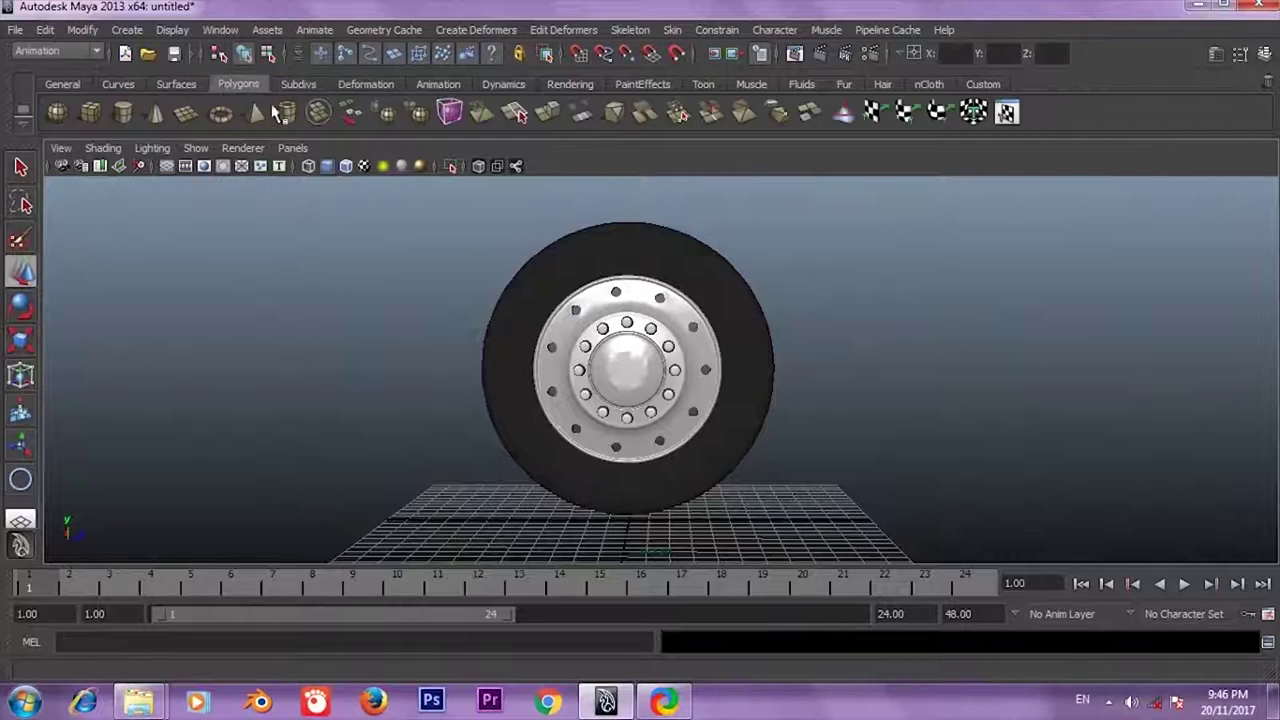
pyautogui.click(234, 85)
pyautogui.click(186, 113)
pyautogui.keyDown('alt'); pyautogui.moveTo(557, 308); pyautogui.dragTo(657, 428); pyautogui.keyUp('alt')
pyautogui.scroll(-2, 794, 394)
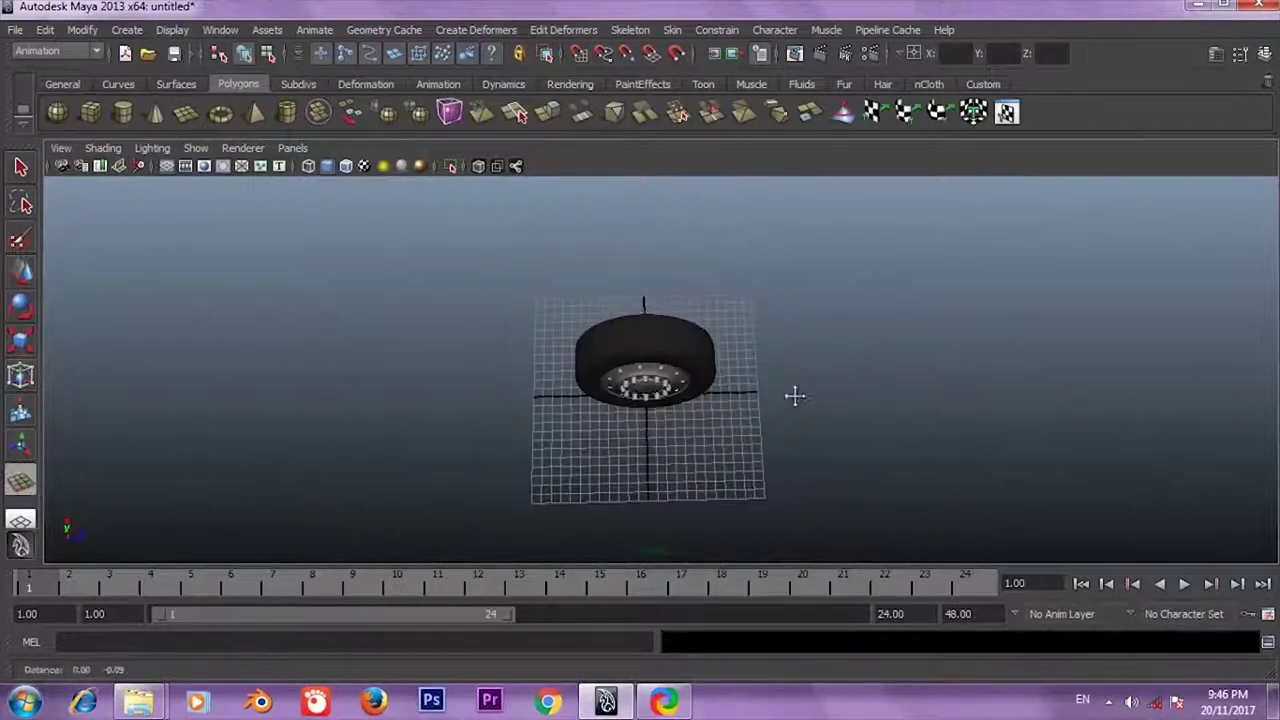
pyautogui.moveTo(922, 262); pyautogui.dragTo(303, 534)
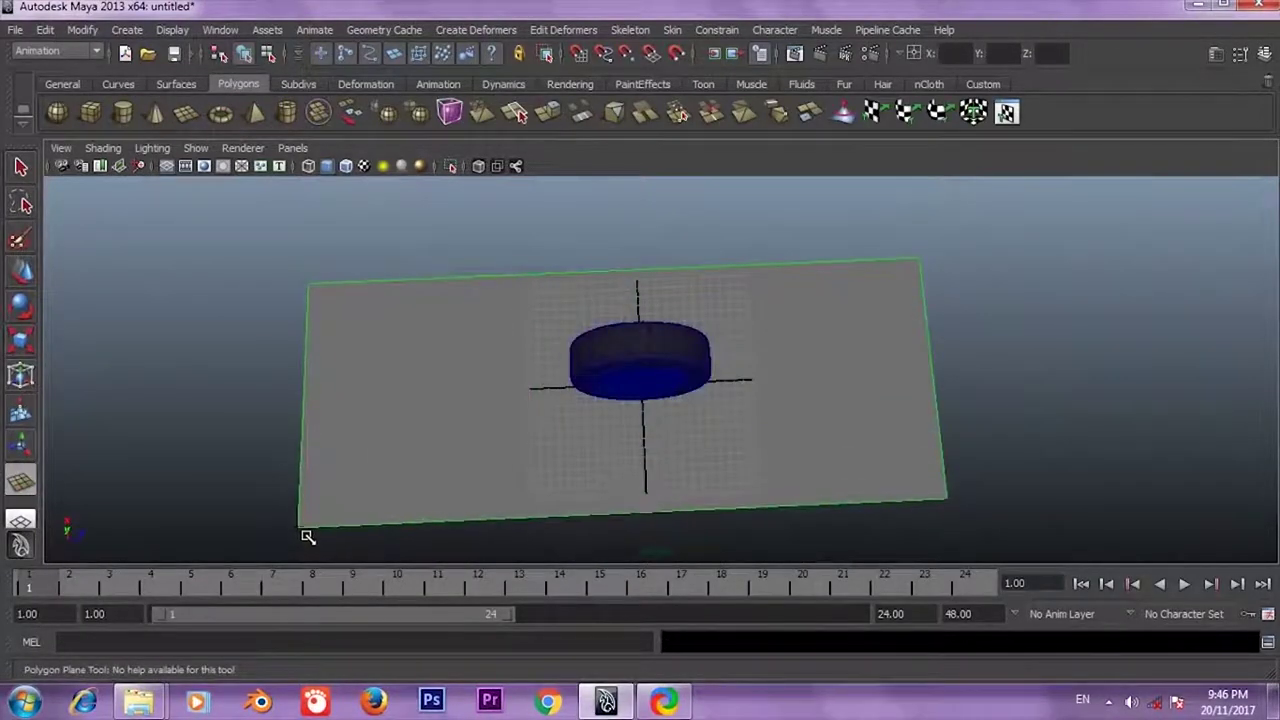
pyautogui.scroll(2, 769, 441)
pyautogui.moveTo(769, 441)
pyautogui.keyDown('alt'); pyautogui.mouseDown()
pyautogui.moveTo(748, 286)
pyautogui.moveTo(757, 309)
pyautogui.mouseUp(); pyautogui.keyUp('alt')
pyautogui.click(767, 337)
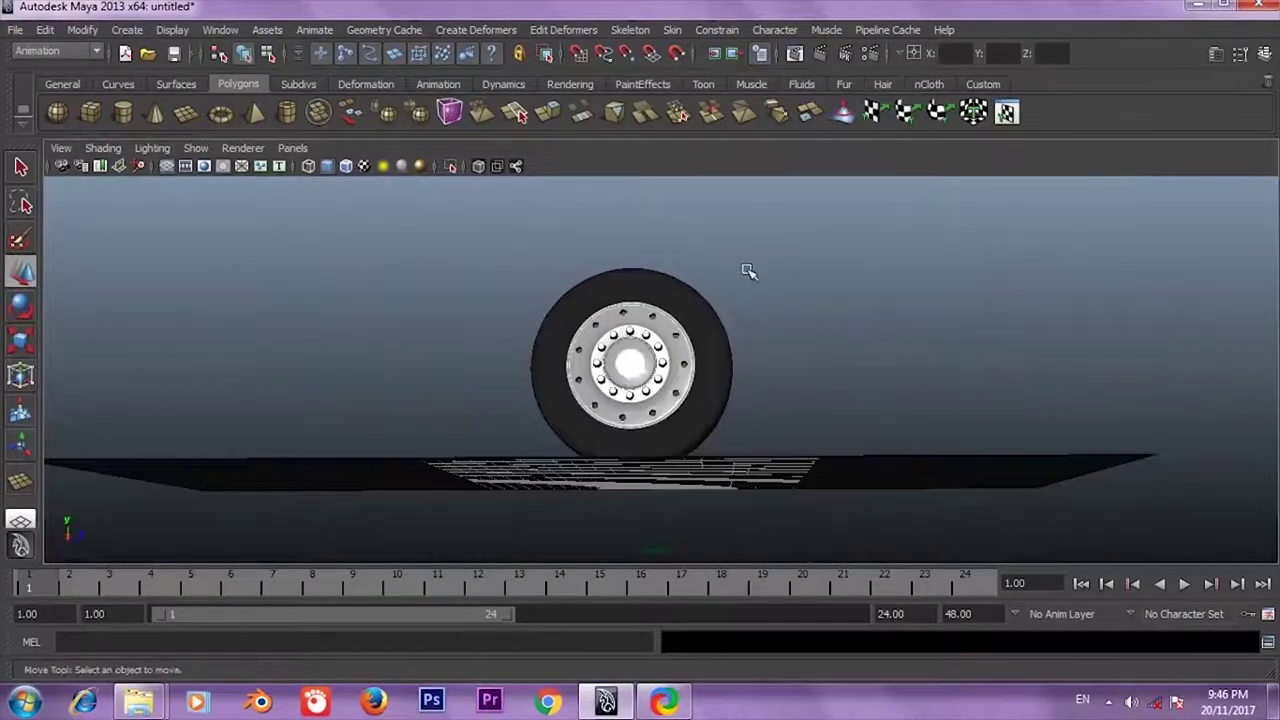
# Move the tire down along Y until its bottom sits on the ground plane
pyautogui.click(697, 267)
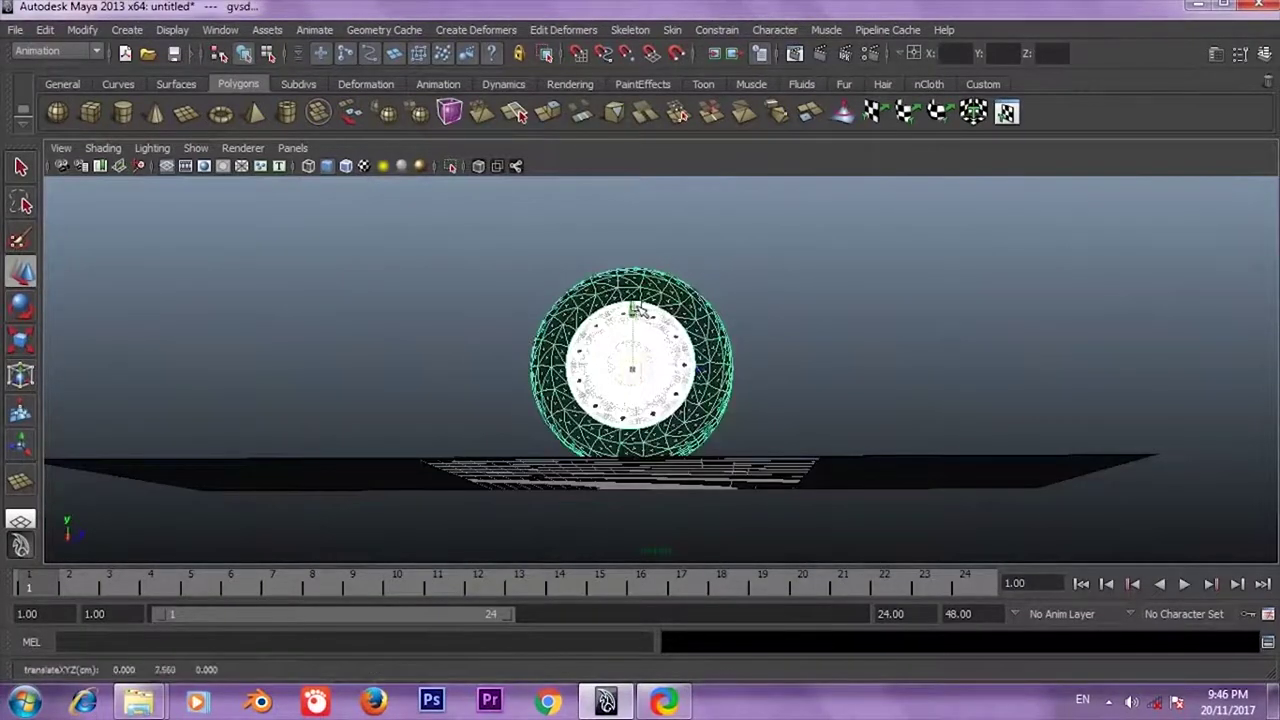
pyautogui.keyDown('alt'); pyautogui.moveTo(655, 306); pyautogui.dragTo(748, 340); pyautogui.keyUp('alt')
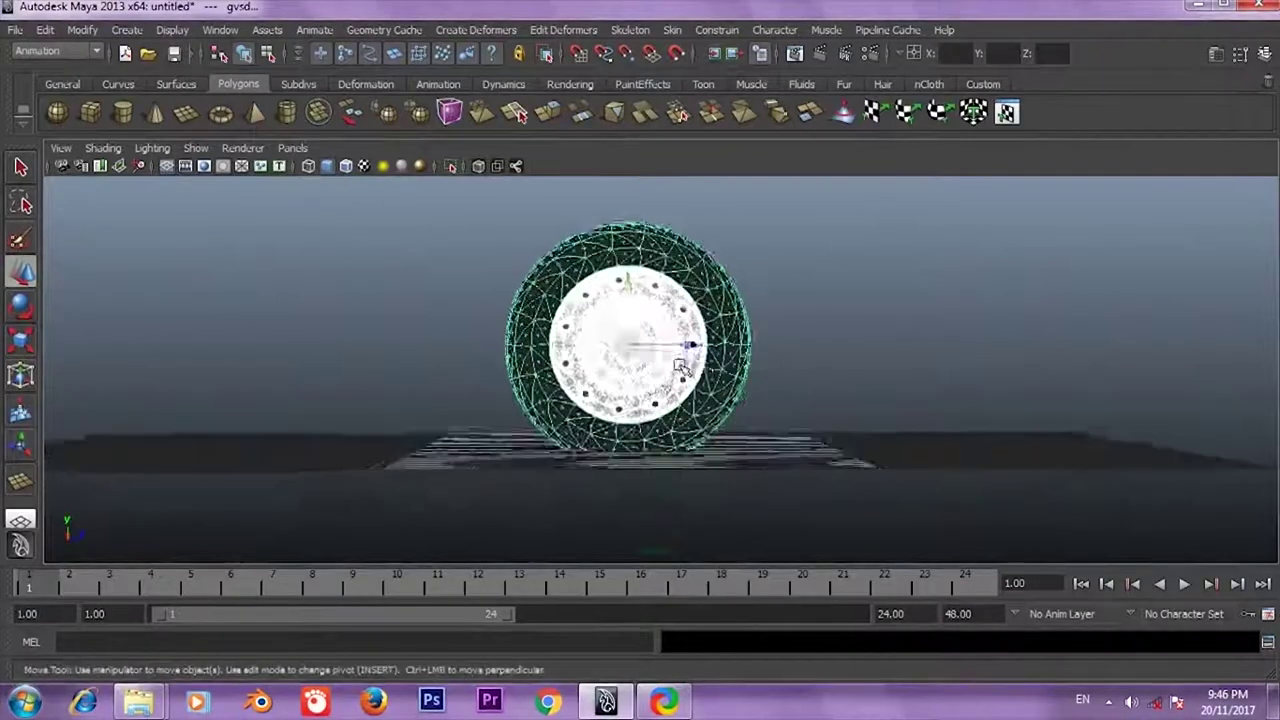
pyautogui.keyDown('alt'); pyautogui.moveTo(628, 285); pyautogui.dragTo(635, 300); pyautogui.keyUp('alt')
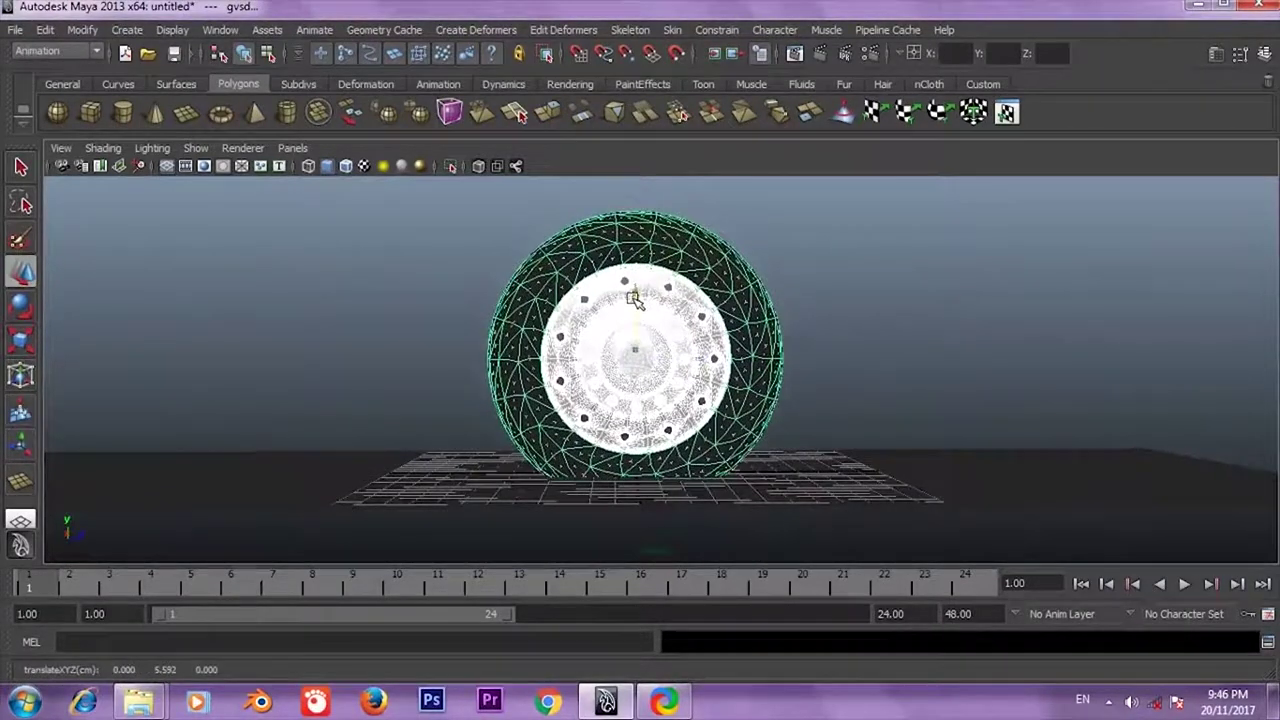
pyautogui.click(843, 386)
# Orbit around the wheel to check that it rests on the ground plane
pyautogui.moveTo(843, 386)
pyautogui.keyDown('alt'); pyautogui.mouseDown()
pyautogui.moveTo(866, 383)
pyautogui.moveTo(789, 394)
pyautogui.mouseUp(); pyautogui.keyUp('alt')
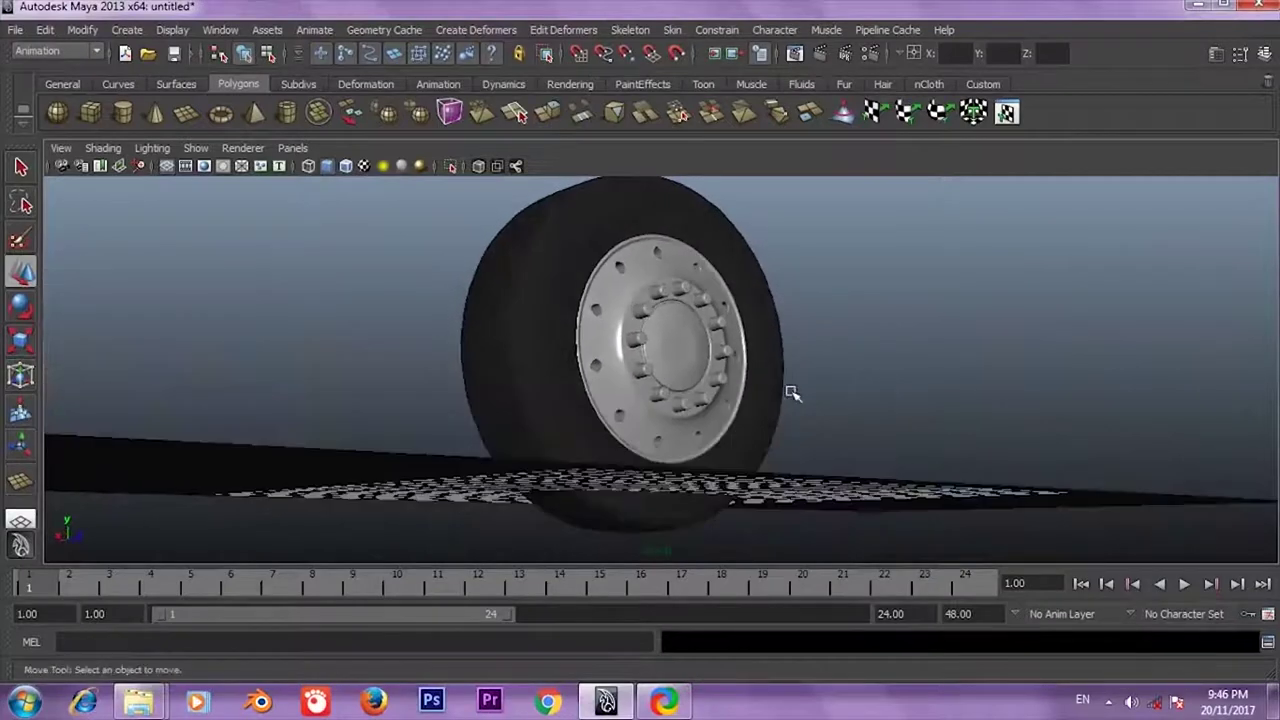
pyautogui.click(520, 350)
pyautogui.keyDown('alt'); pyautogui.moveTo(520, 350); pyautogui.dragTo(731, 366); pyautogui.keyUp('alt')
pyautogui.scroll(3, 471, 346)
pyautogui.moveTo(471, 346)
pyautogui.keyDown('alt'); pyautogui.mouseDown()
pyautogui.moveTo(589, 337)
pyautogui.moveTo(600, 375)
pyautogui.moveTo(766, 383)
pyautogui.moveTo(329, 320)
pyautogui.moveTo(490, 311)
pyautogui.moveTo(851, 249)
pyautogui.mouseUp(); pyautogui.keyUp('alt')
pyautogui.scroll(-1, 490, 311)
pyautogui.scroll(-3, 490, 311)
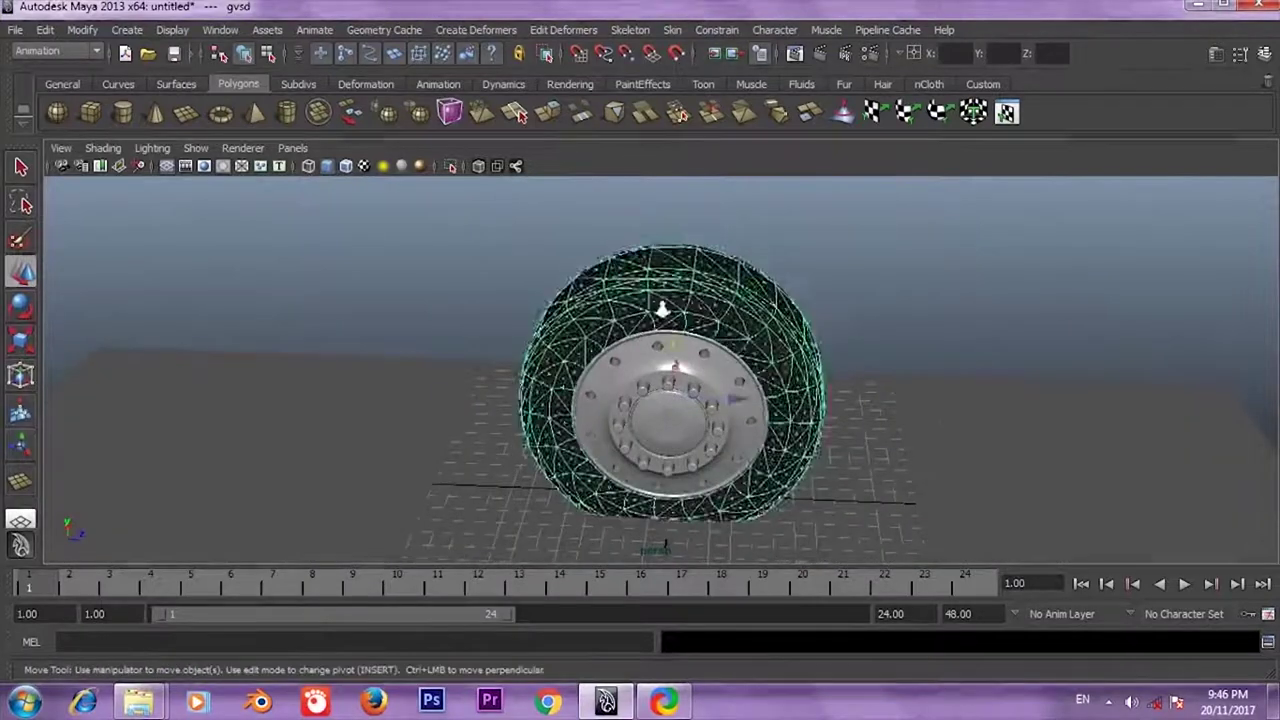
pyautogui.moveTo(664, 310)
pyautogui.keyDown('alt'); pyautogui.mouseDown()
pyautogui.moveTo(823, 257)
pyautogui.moveTo(723, 286)
pyautogui.moveTo(811, 250)
pyautogui.mouseUp(); pyautogui.keyUp('alt')
pyautogui.click(668, 248)
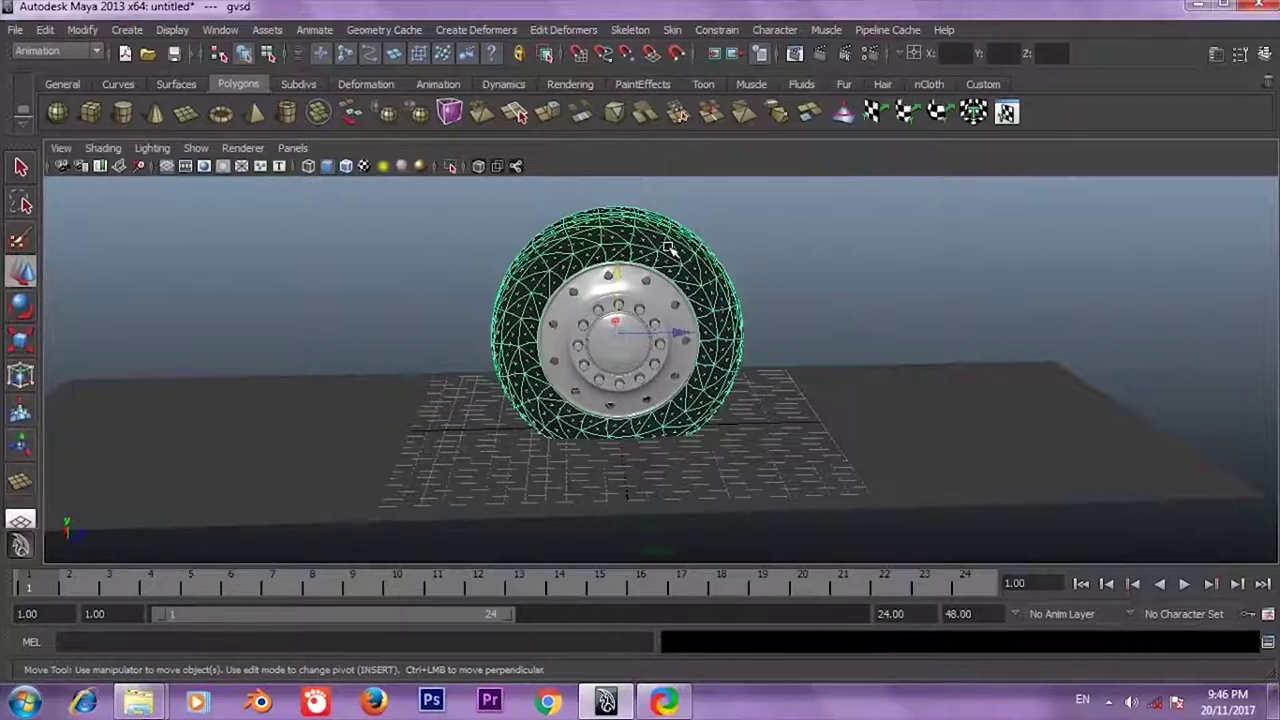
pyautogui.click(782, 213)
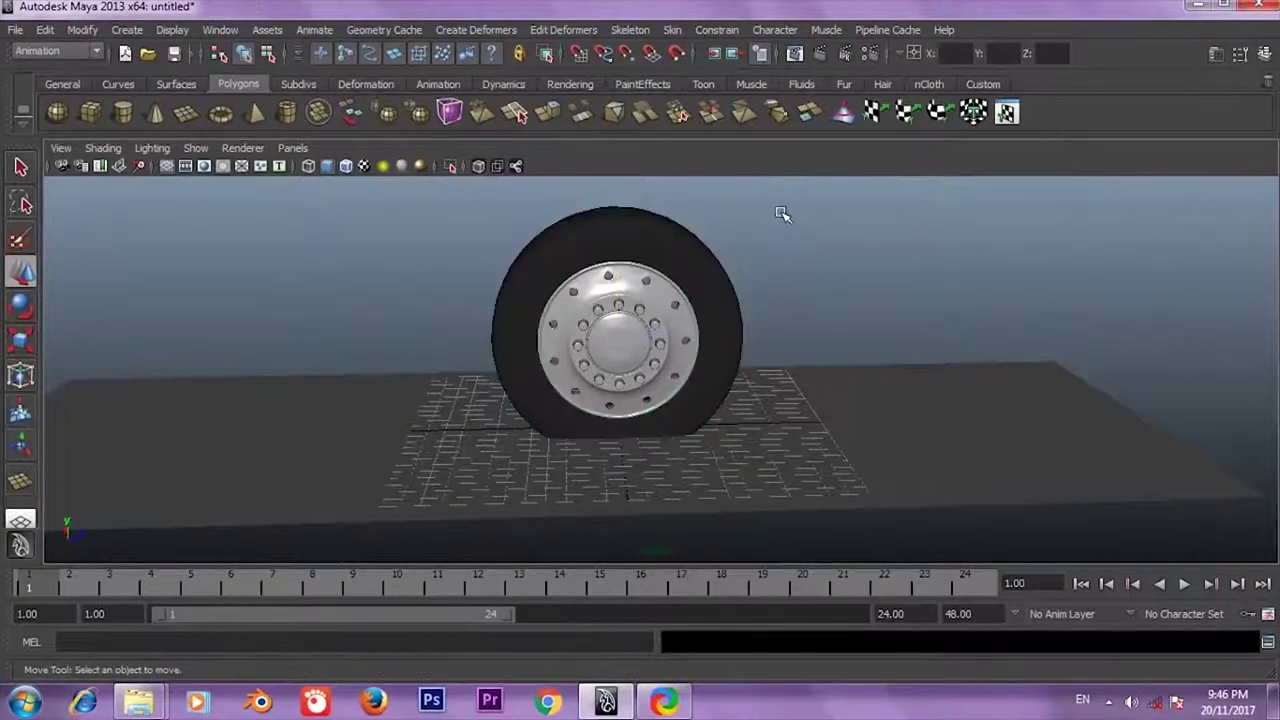
# Switch to the Polygons menu set and smooth the selected tire mesh
pyautogui.click(586, 233)
pyautogui.click(55, 51)
pyautogui.click(40, 65)
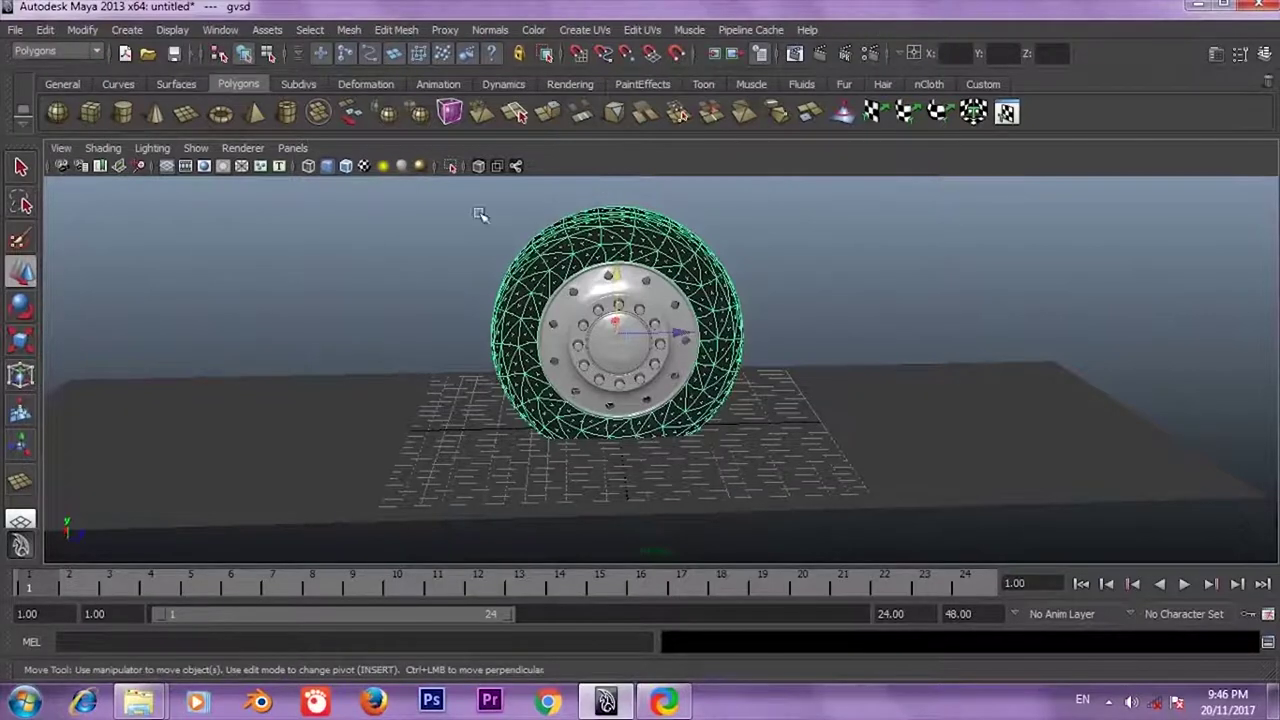
pyautogui.click(405, 113)
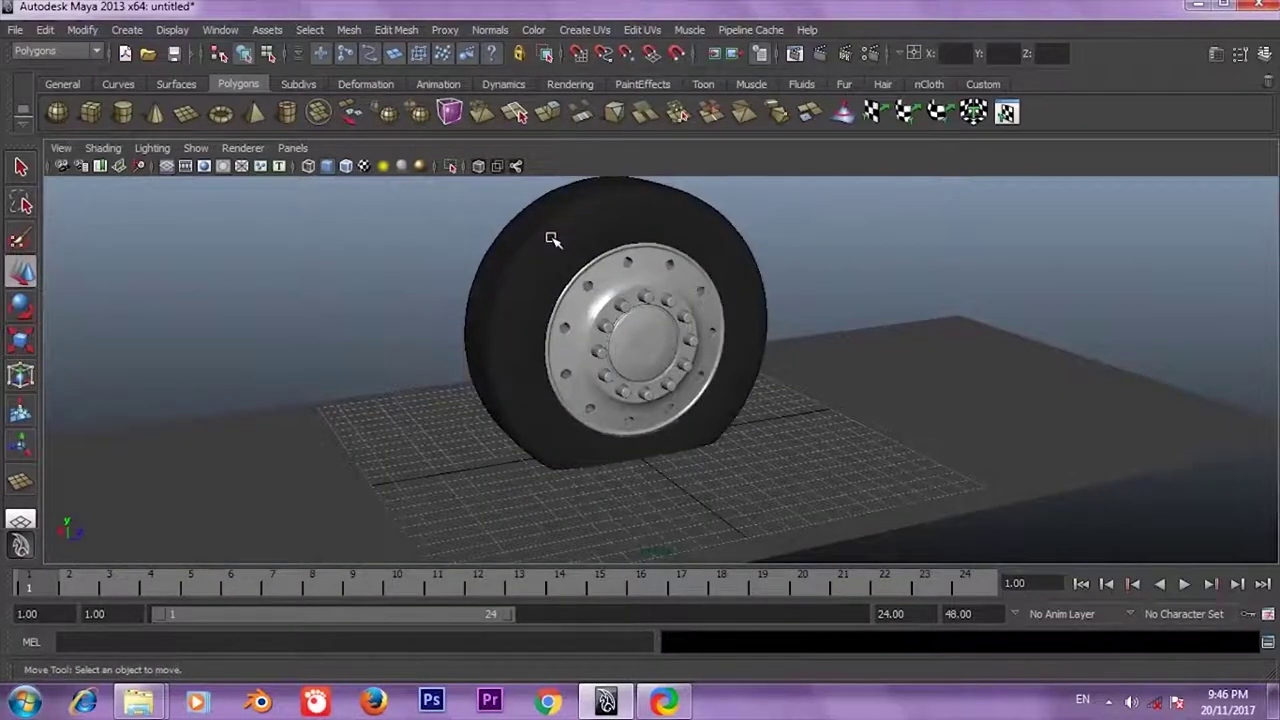
# Orbit around the smoothed tire to inspect its denser mesh
pyautogui.click(552, 239)
pyautogui.moveTo(552, 239)
pyautogui.keyDown('alt'); pyautogui.mouseDown()
pyautogui.moveTo(583, 433)
pyautogui.moveTo(846, 245)
pyautogui.mouseUp(); pyautogui.keyUp('alt')
pyautogui.click(846, 245)
pyautogui.click(729, 306)
pyautogui.moveTo(729, 306)
pyautogui.keyDown('alt'); pyautogui.mouseDown()
pyautogui.moveTo(788, 278)
pyautogui.moveTo(700, 320)
pyautogui.moveTo(571, 337)
pyautogui.mouseUp(); pyautogui.keyUp('alt')
# Switch to the Rotate tool and reposition the ground plane so the tyre's base meets its surface
pyautogui.press('e')
pyautogui.click(634, 365)
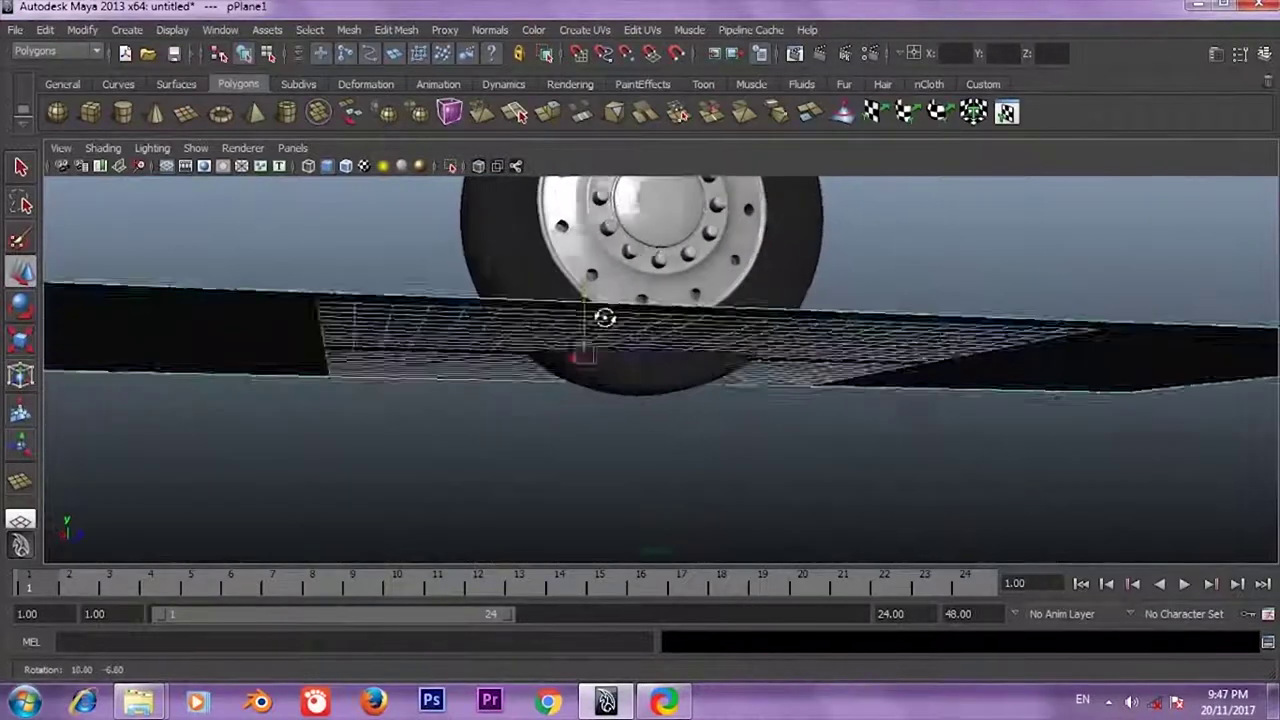
pyautogui.keyDown('alt'); pyautogui.moveTo(571, 337); pyautogui.dragTo(744, 319, button='middle'); pyautogui.keyUp('alt')
pyautogui.moveTo(744, 319)
pyautogui.keyDown('alt'); pyautogui.mouseDown()
pyautogui.moveTo(840, 294)
pyautogui.moveTo(766, 349)
pyautogui.mouseUp(); pyautogui.keyUp('alt')
pyautogui.click(766, 349)
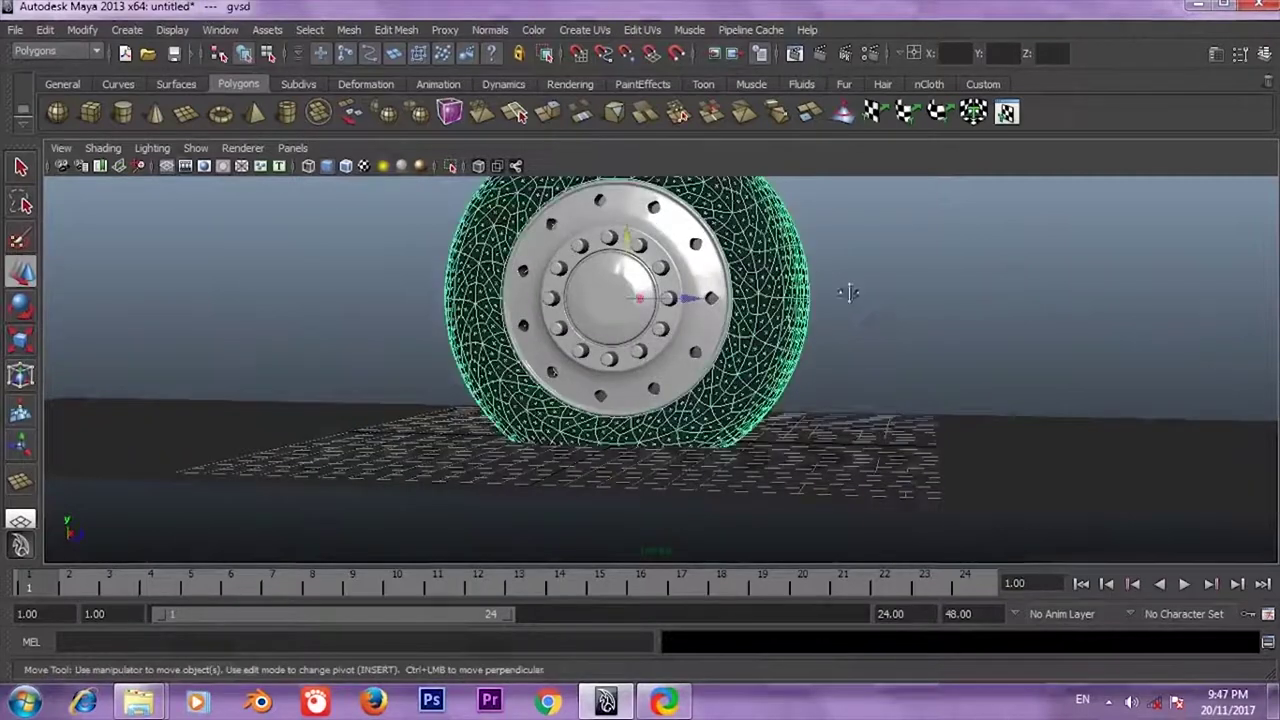
pyautogui.click(849, 291)
pyautogui.keyDown('alt'); pyautogui.moveTo(849, 291); pyautogui.dragTo(763, 263); pyautogui.keyUp('alt')
pyautogui.click(760, 265)
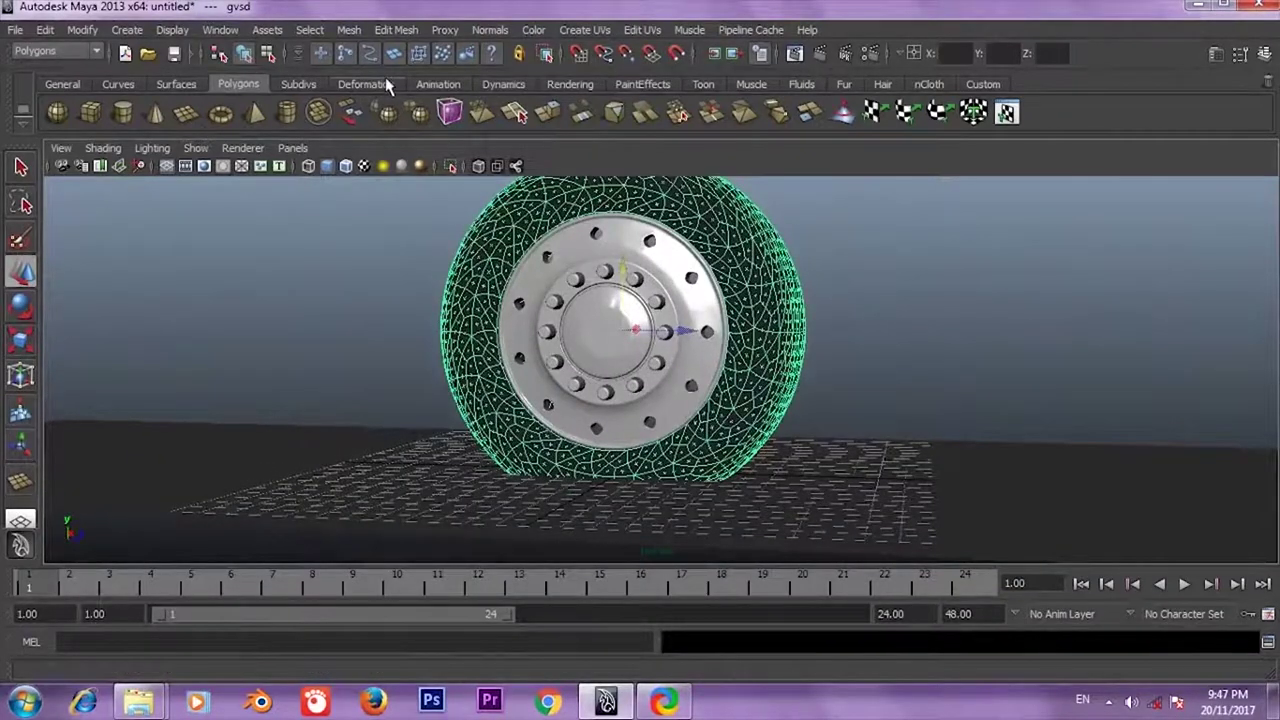
# Switch to the Animation menu set, browse the deformer menu, and select the smoothed tire
pyautogui.click(389, 87)
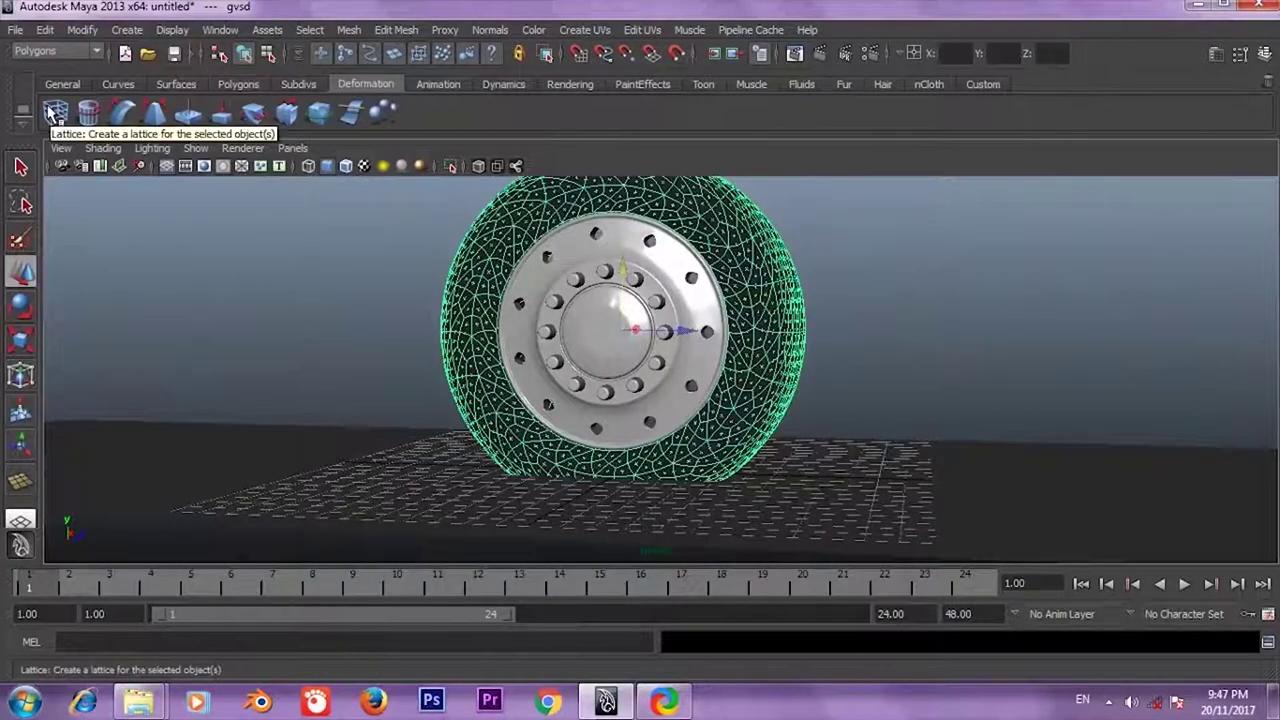
pyautogui.click(349, 30)
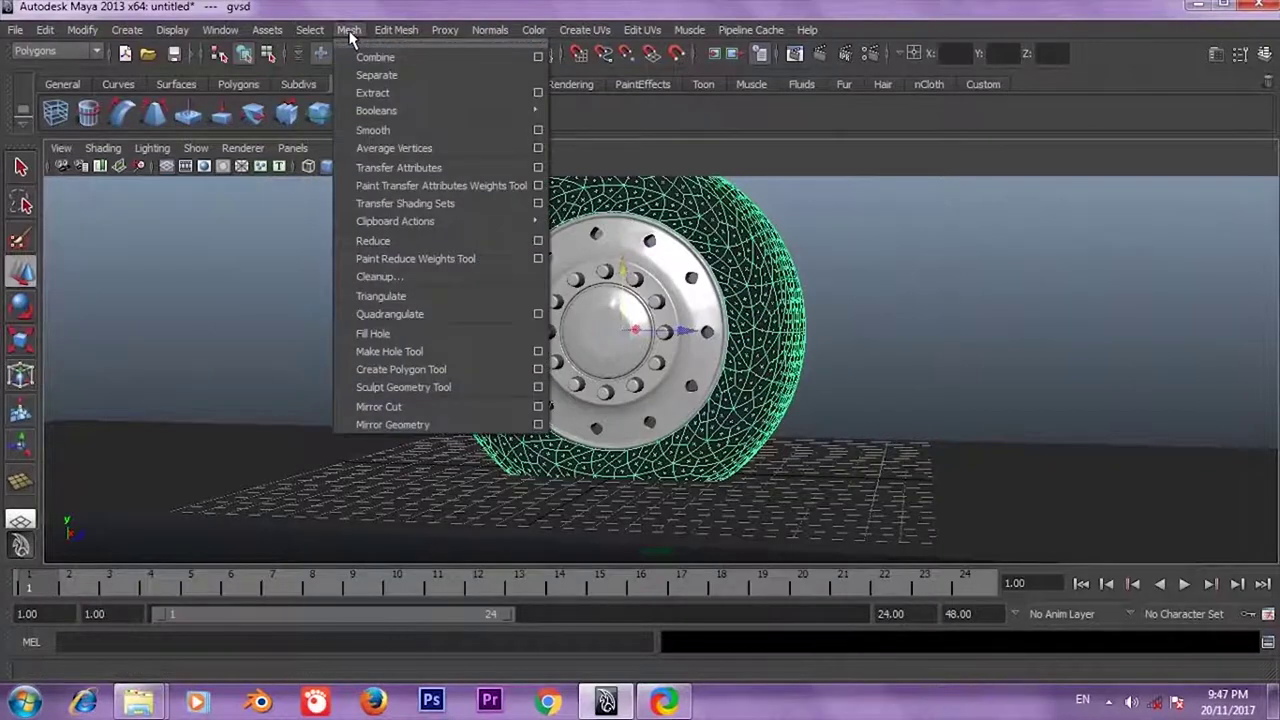
pyautogui.click(88, 51)
pyautogui.click(65, 70)
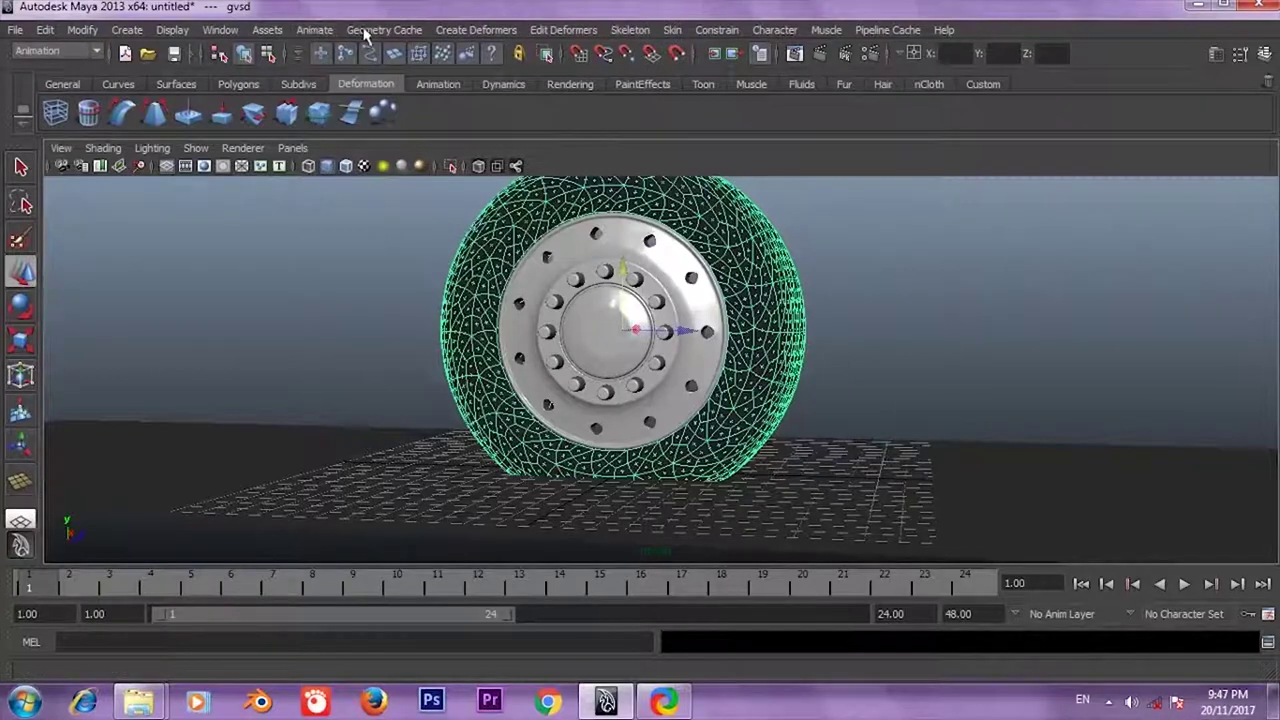
pyautogui.click(445, 30)
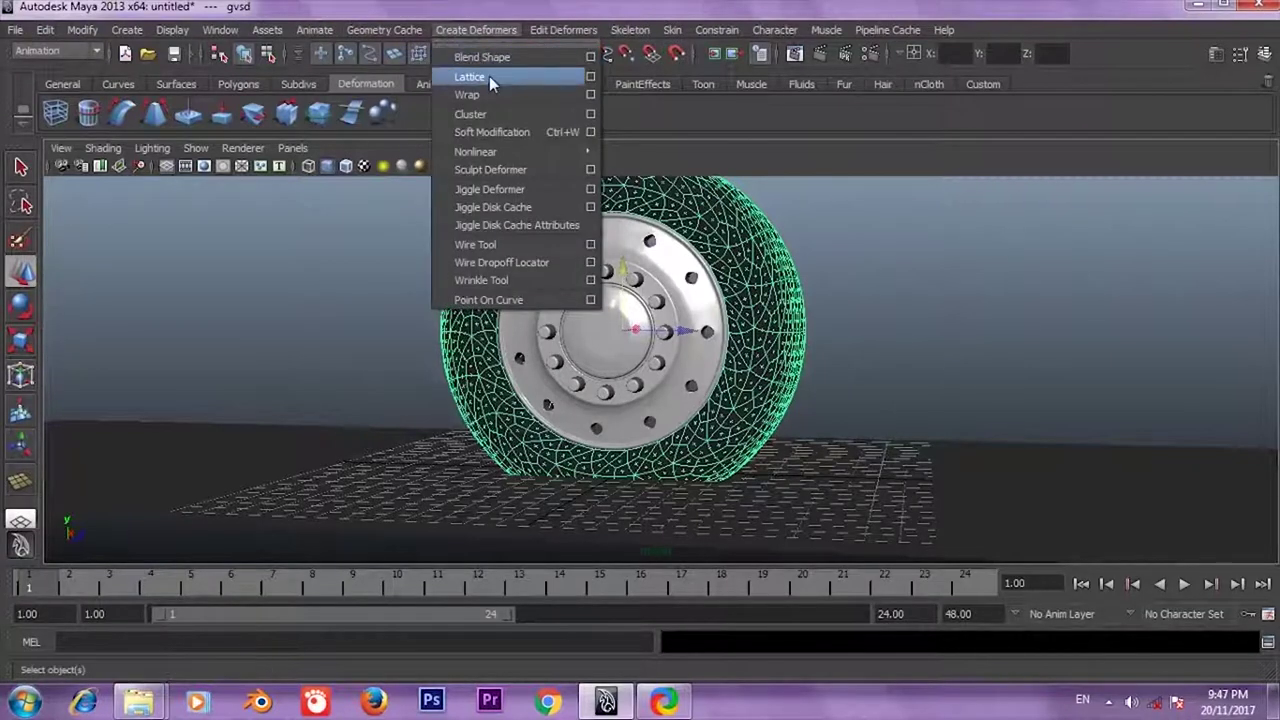
pyautogui.click(200, 275)
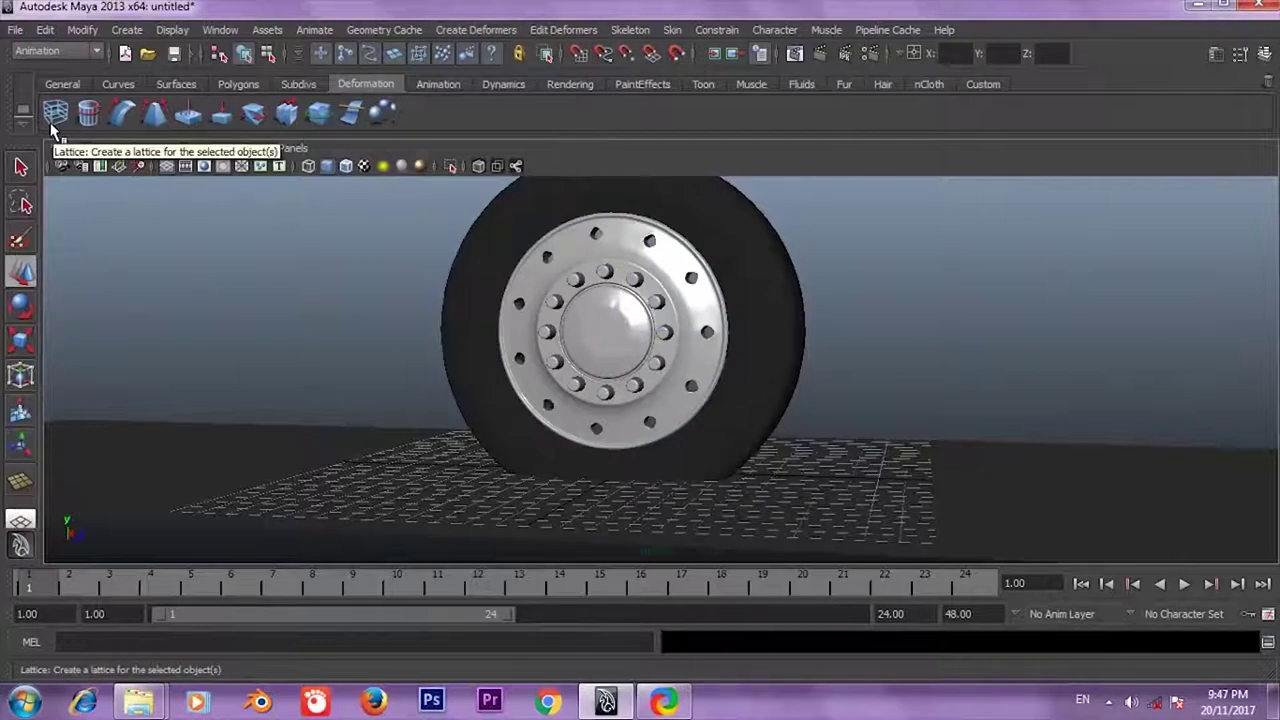
pyautogui.click(512, 258)
pyautogui.scroll(-2, 663, 309)
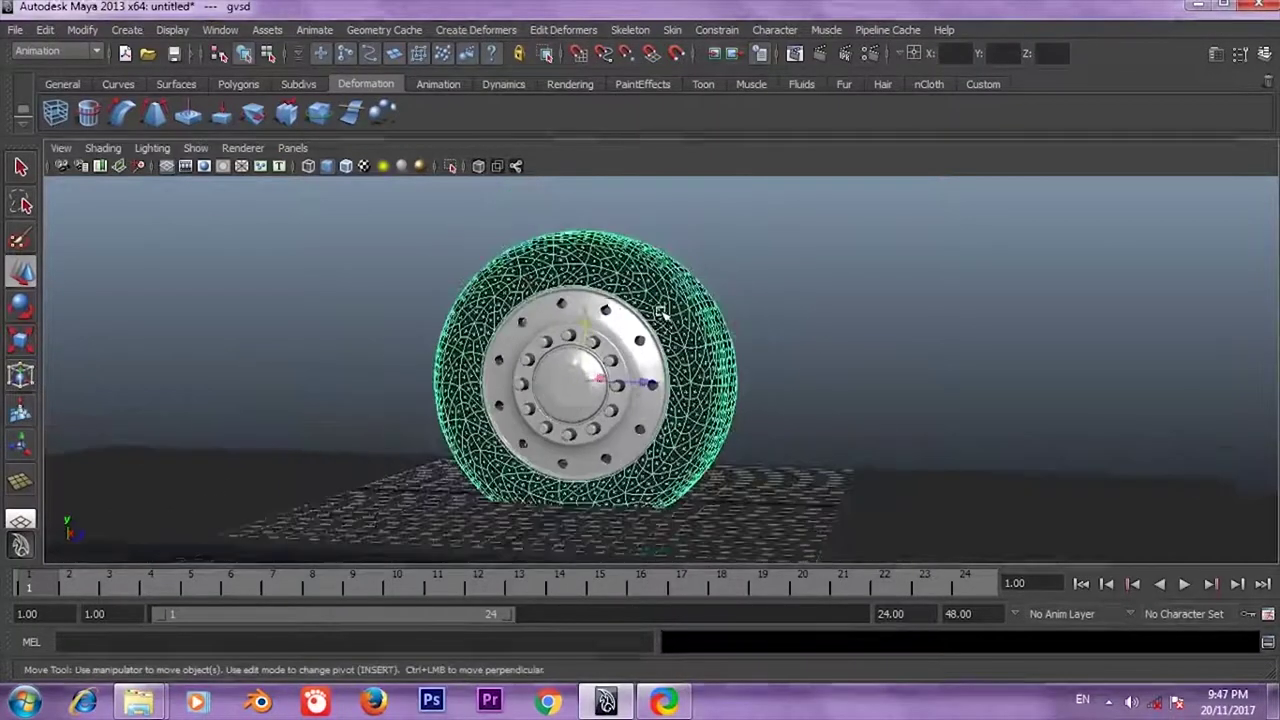
# Create the lattice deformer ffd1 around the tire and show its attributes in the Channel Box
pyautogui.click(56, 113)
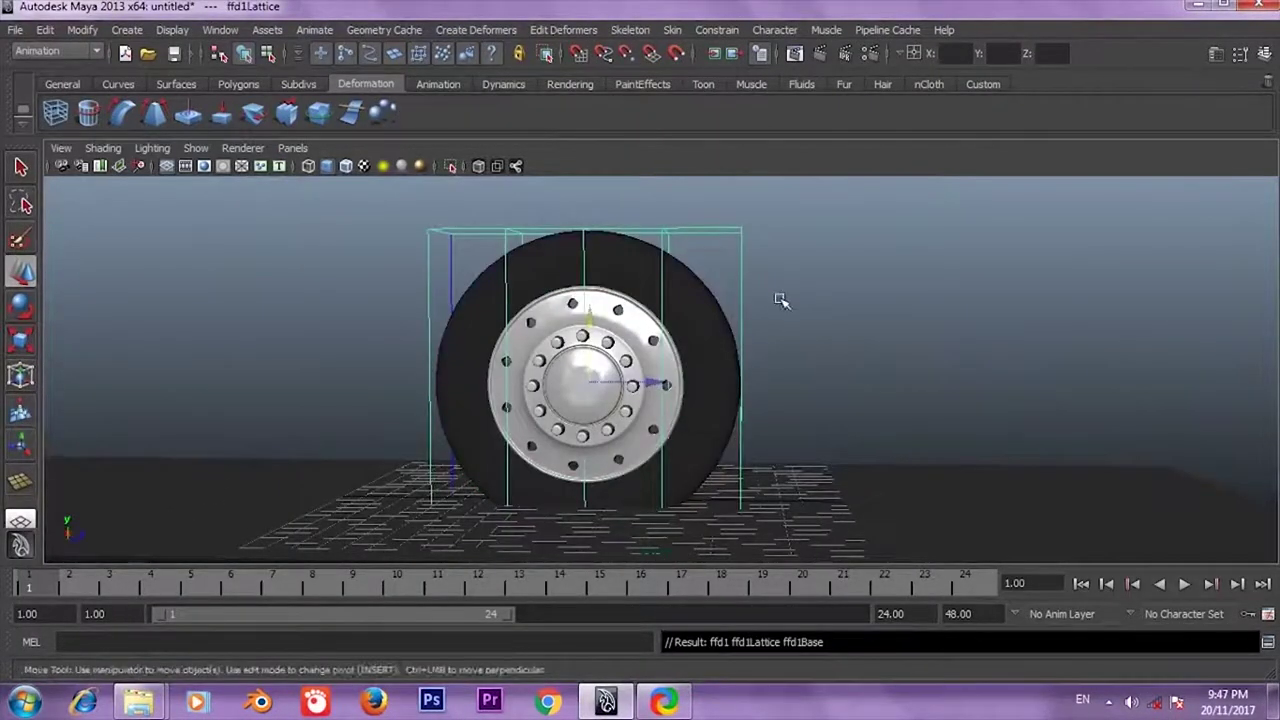
pyautogui.moveTo(805, 354)
pyautogui.keyDown('alt'); pyautogui.mouseDown()
pyautogui.moveTo(765, 315)
pyautogui.moveTo(803, 331)
pyautogui.moveTo(740, 288)
pyautogui.mouseUp(); pyautogui.keyUp('alt')
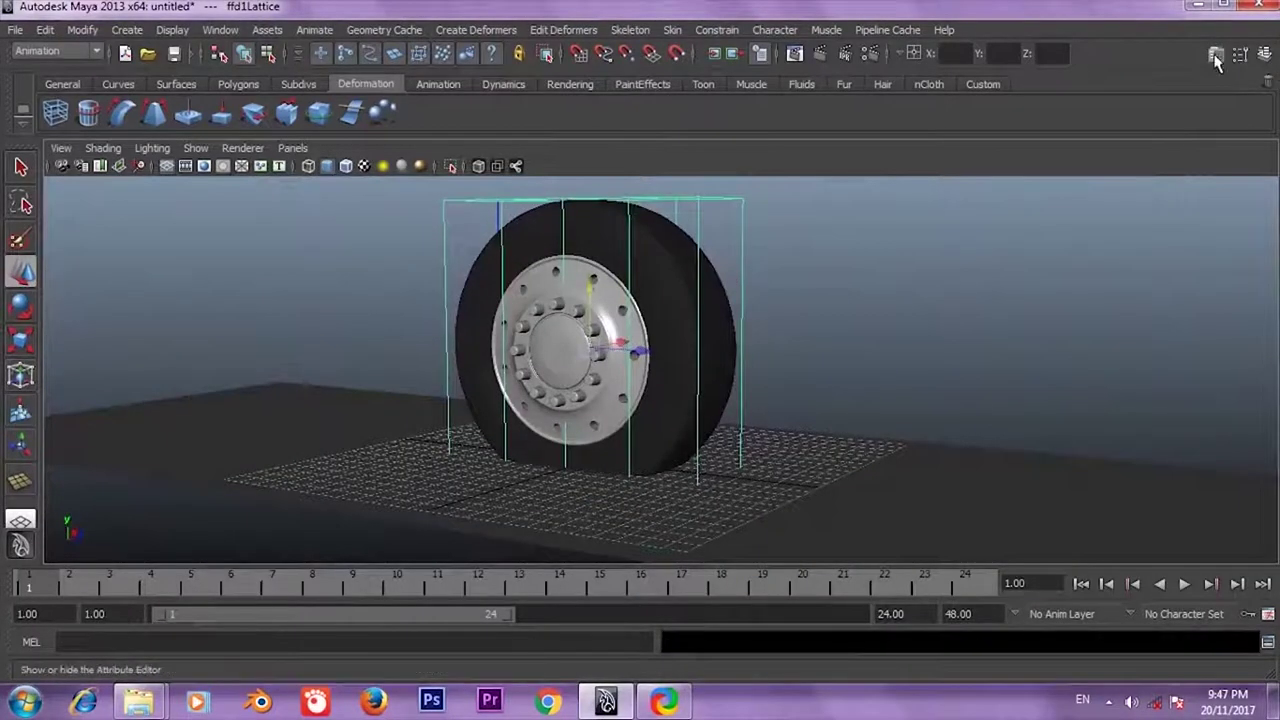
pyautogui.click(1265, 56)
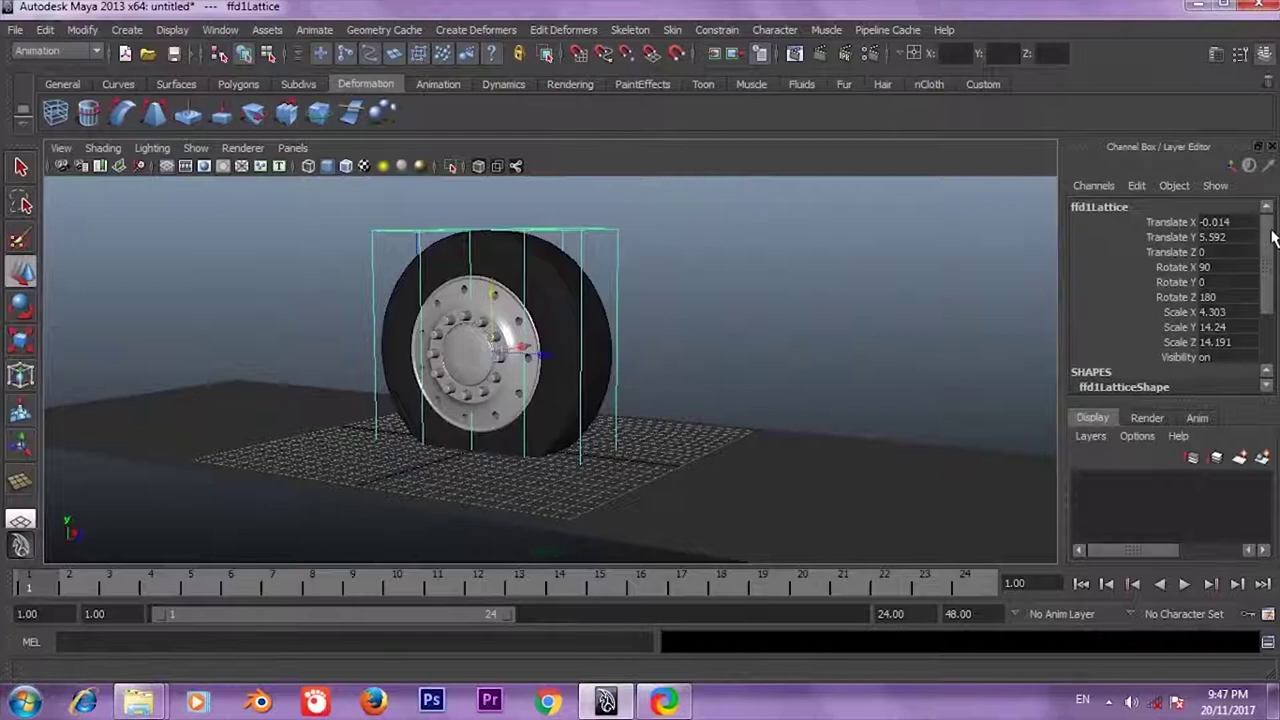
pyautogui.moveTo(1272, 236); pyautogui.dragTo(1269, 311)
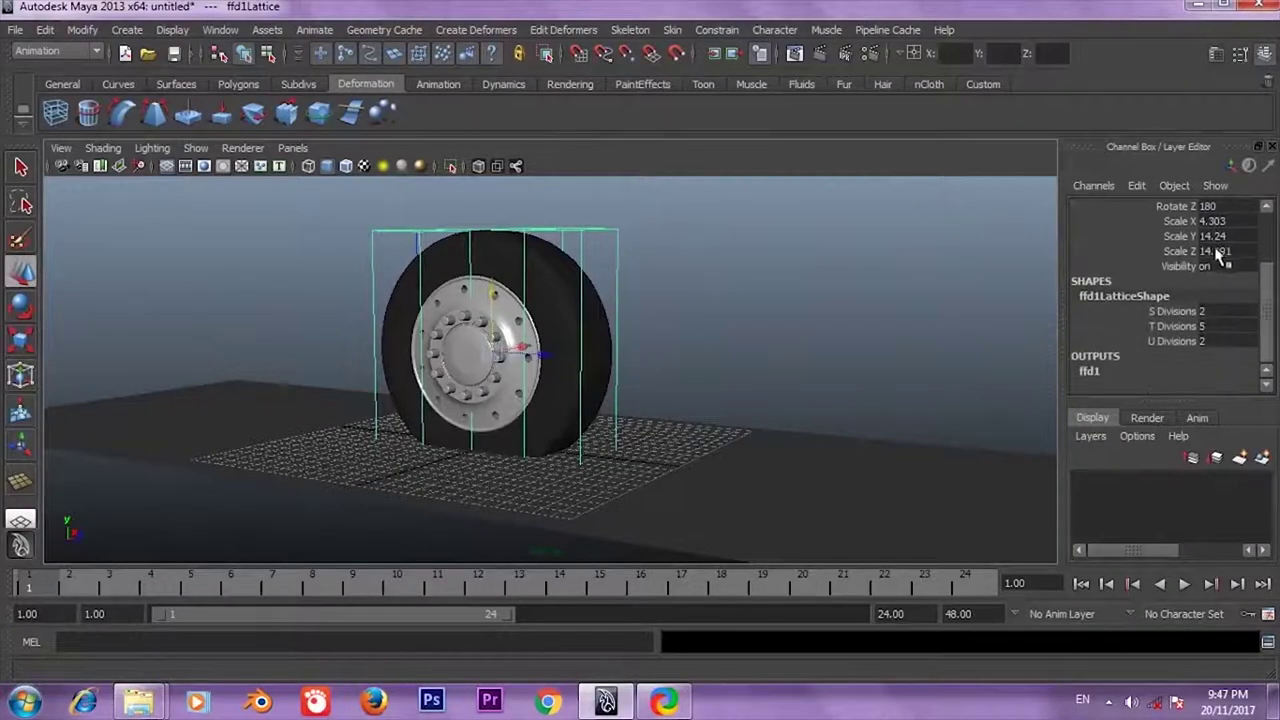
pyautogui.click(1213, 56)
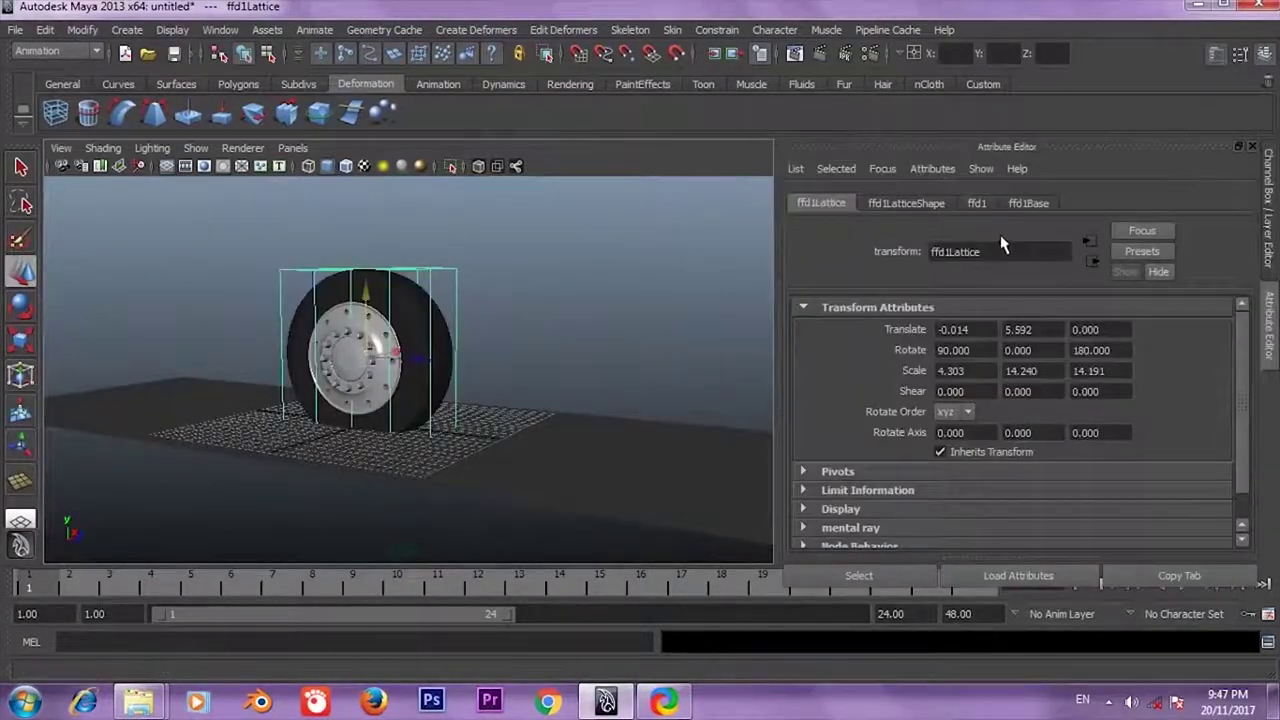
pyautogui.click(1222, 51)
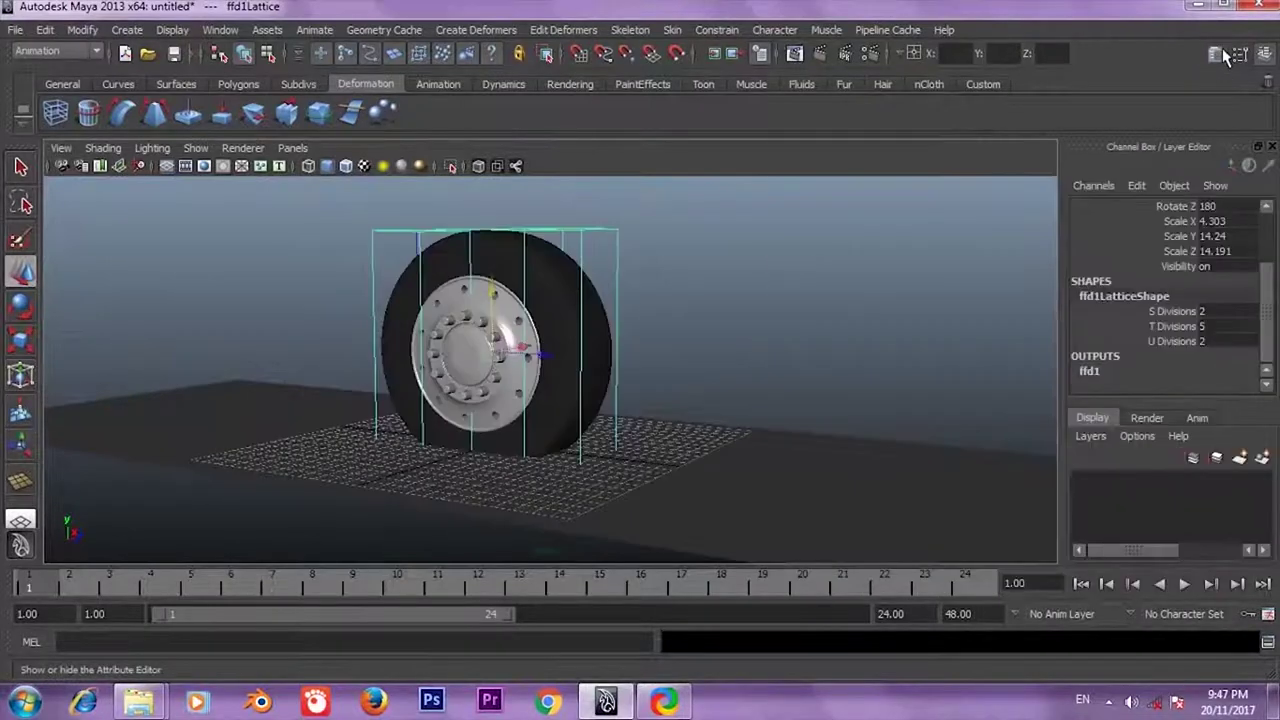
pyautogui.keyDown('alt'); pyautogui.moveTo(763, 374); pyautogui.dragTo(800, 326); pyautogui.keyUp('alt')
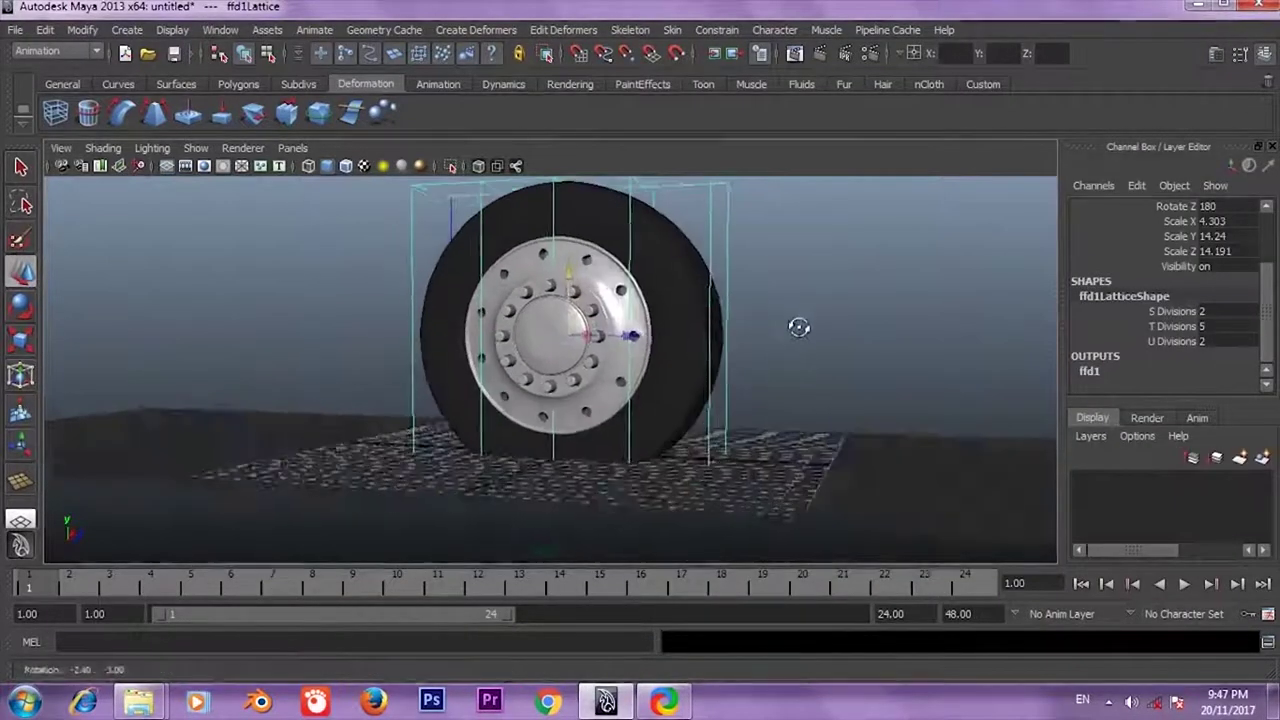
# Try different S Divisions counts on the lattice, settling on 2
pyautogui.click(1166, 311)
pyautogui.moveTo(786, 309); pyautogui.dragTo(803, 310, button='middle')
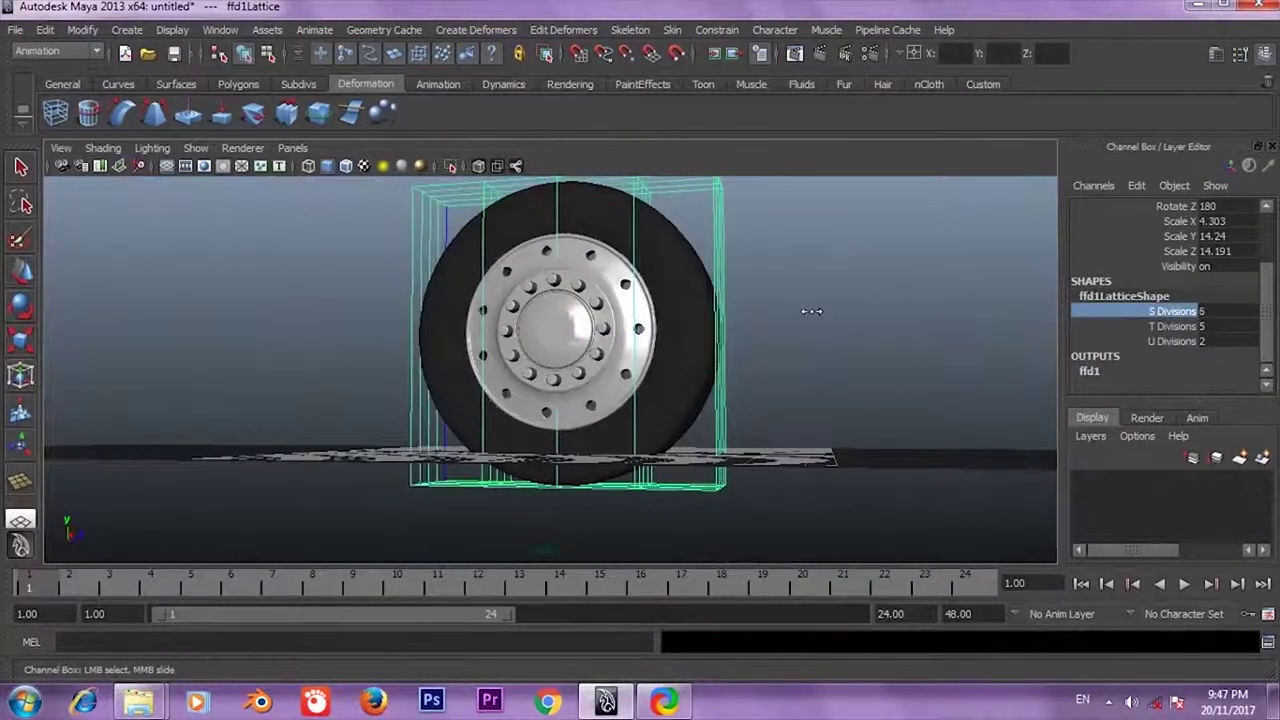
pyautogui.moveTo(803, 310)
pyautogui.keyDown('alt'); pyautogui.mouseDown()
pyautogui.moveTo(829, 320)
pyautogui.moveTo(800, 373)
pyautogui.mouseUp(); pyautogui.keyUp('alt')
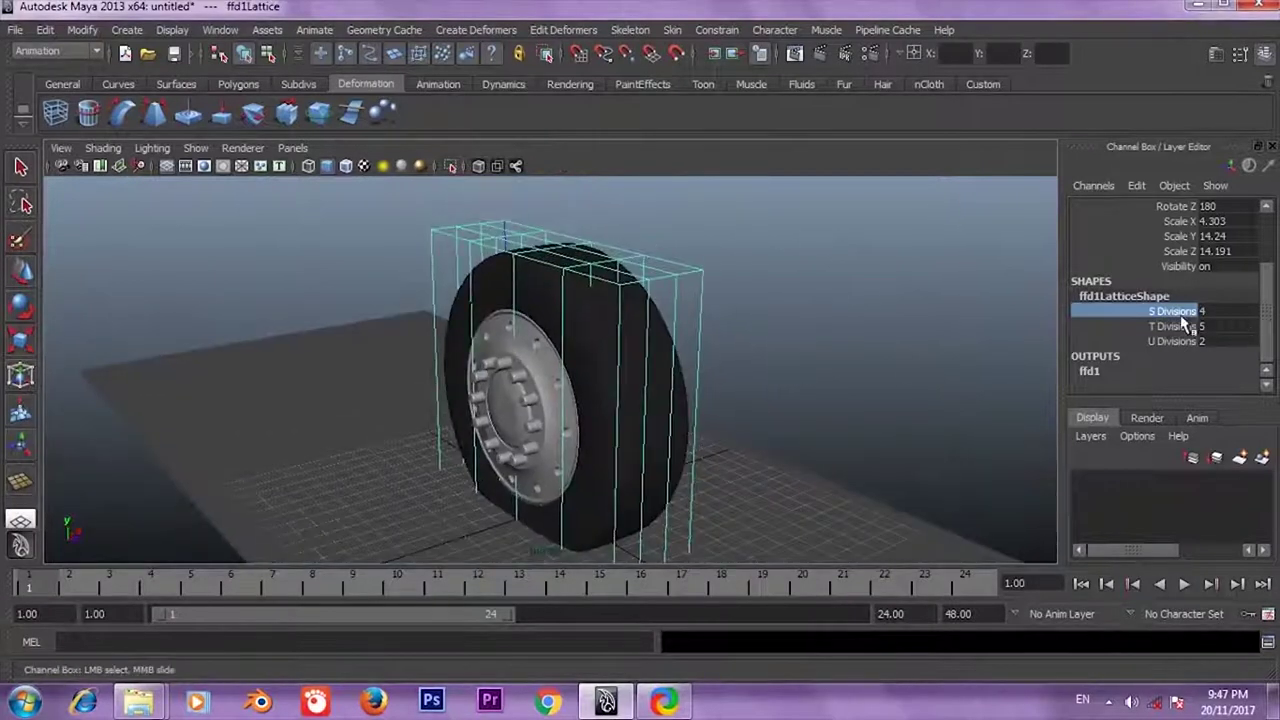
pyautogui.moveTo(790, 315)
pyautogui.mouseDown(button='middle')
pyautogui.moveTo(780, 343)
pyautogui.moveTo(871, 351)
pyautogui.moveTo(677, 366)
pyautogui.mouseUp(button='middle')
pyautogui.keyDown('alt'); pyautogui.moveTo(796, 315); pyautogui.dragTo(903, 310); pyautogui.keyUp('alt')
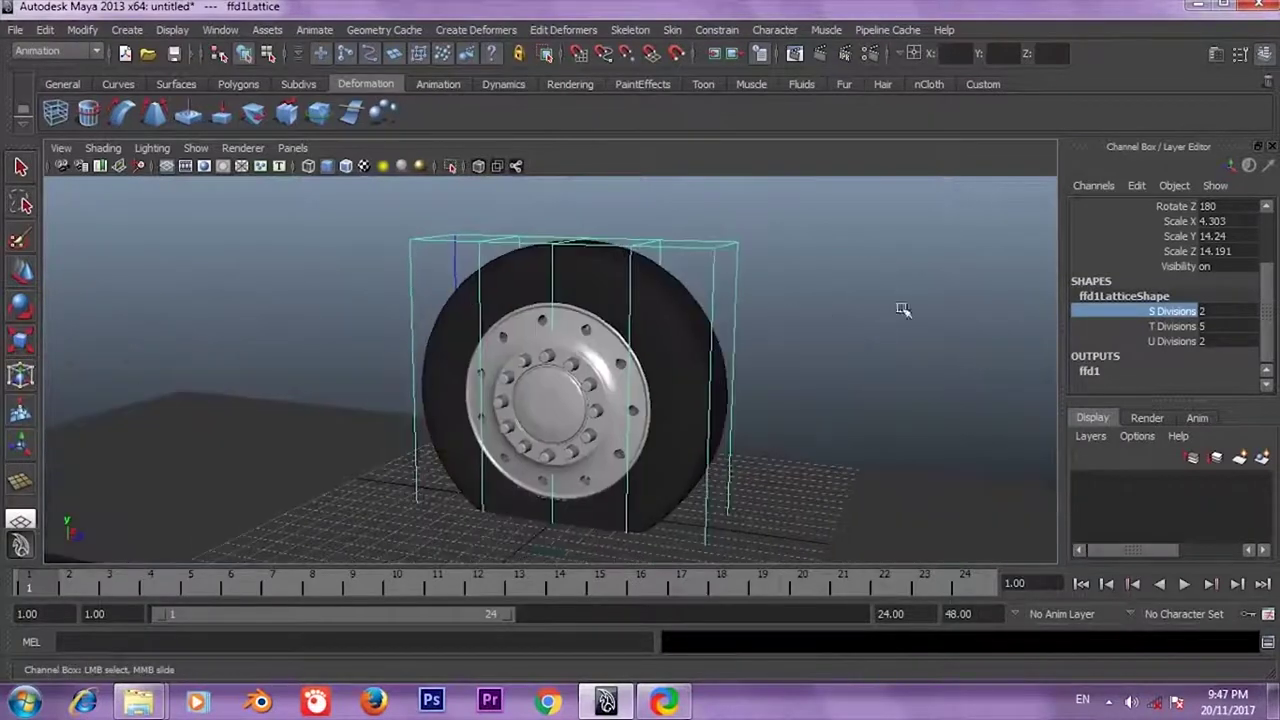
# Set the lattice's T Divisions to 10 and raise U Divisions to 11
pyautogui.click(1175, 326)
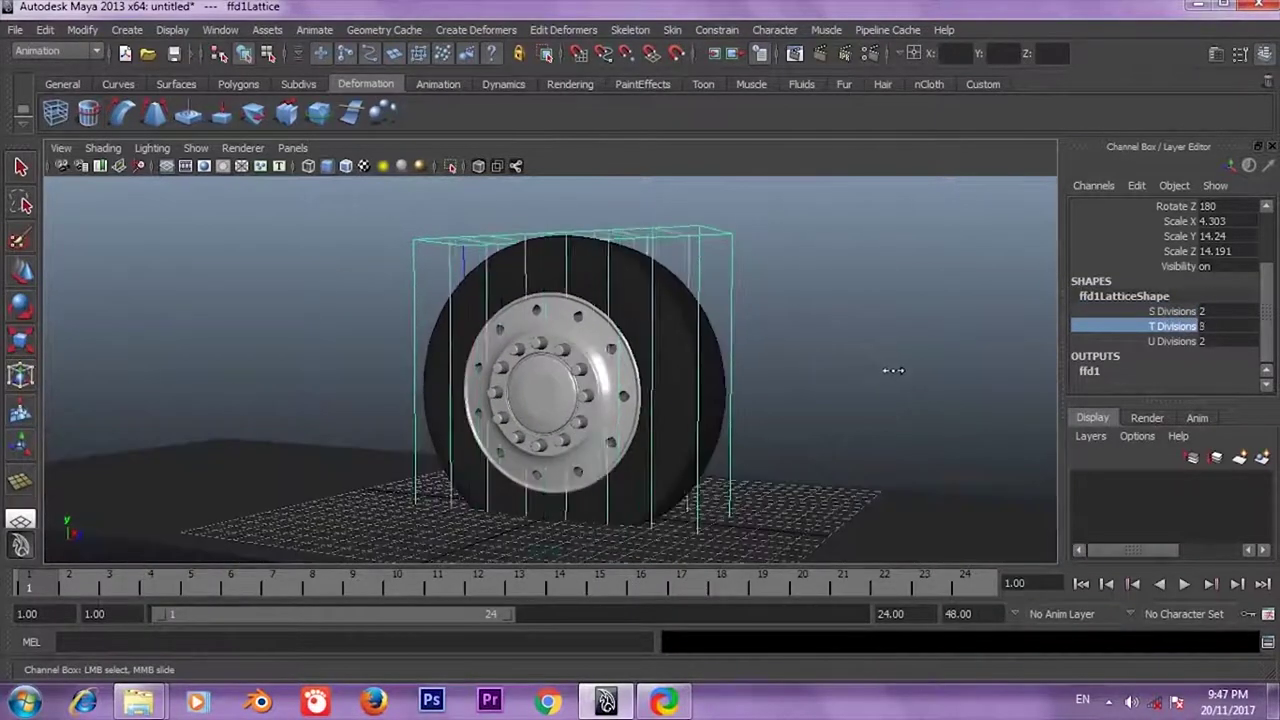
pyautogui.keyDown('alt'); pyautogui.moveTo(861, 380); pyautogui.dragTo(900, 380); pyautogui.keyUp('alt')
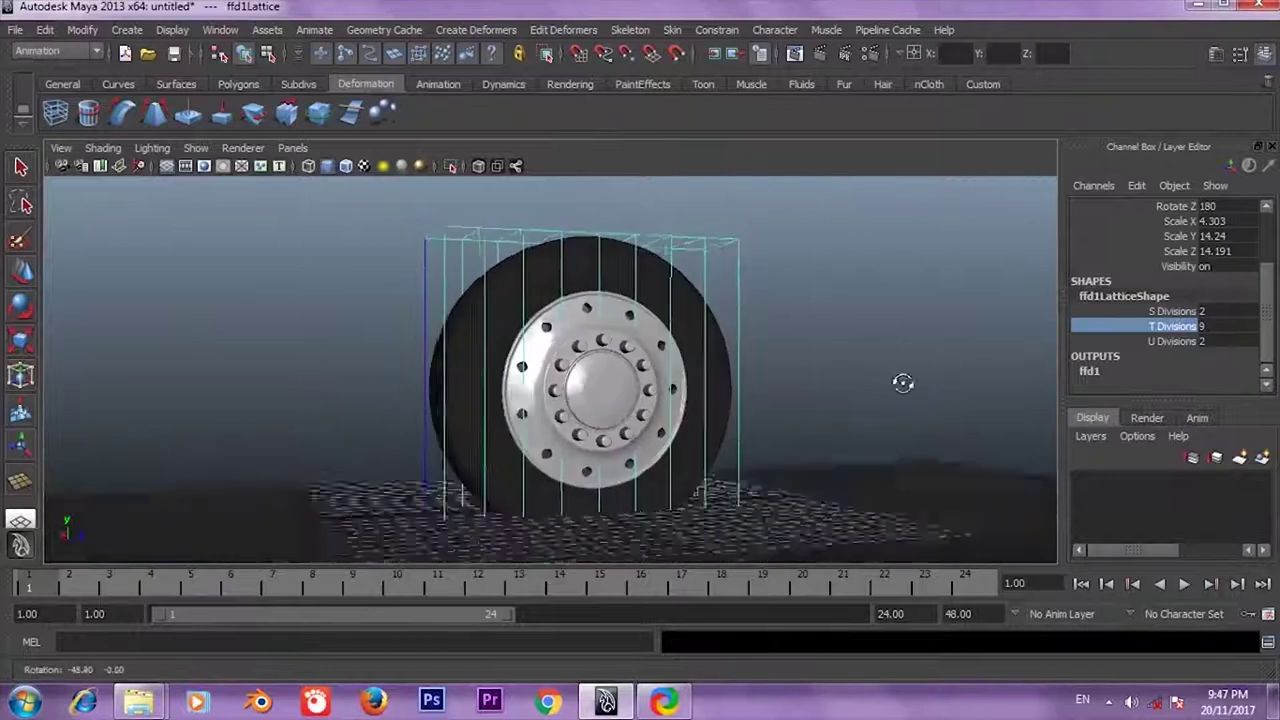
pyautogui.write('10')
pyautogui.press('Return')
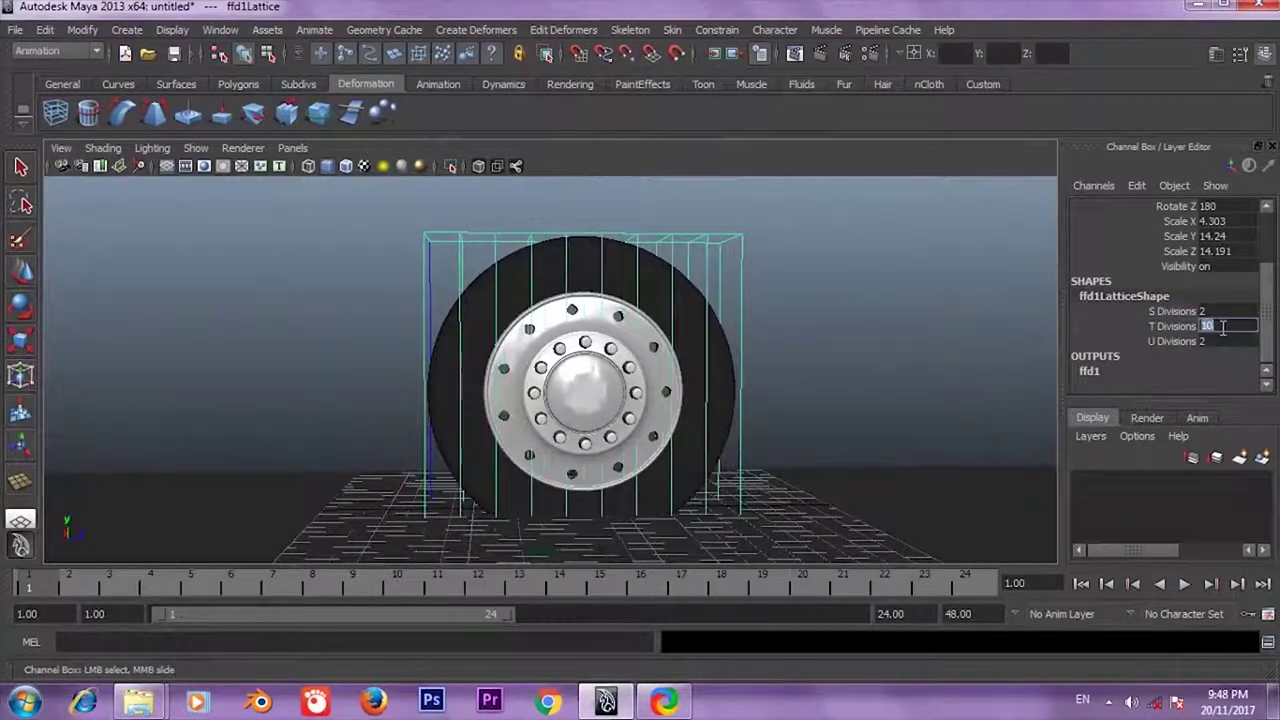
pyautogui.click(1185, 341)
pyautogui.write('4')
pyautogui.press('Return')
pyautogui.keyDown('alt'); pyautogui.moveTo(894, 403); pyautogui.dragTo(840, 380); pyautogui.keyUp('alt')
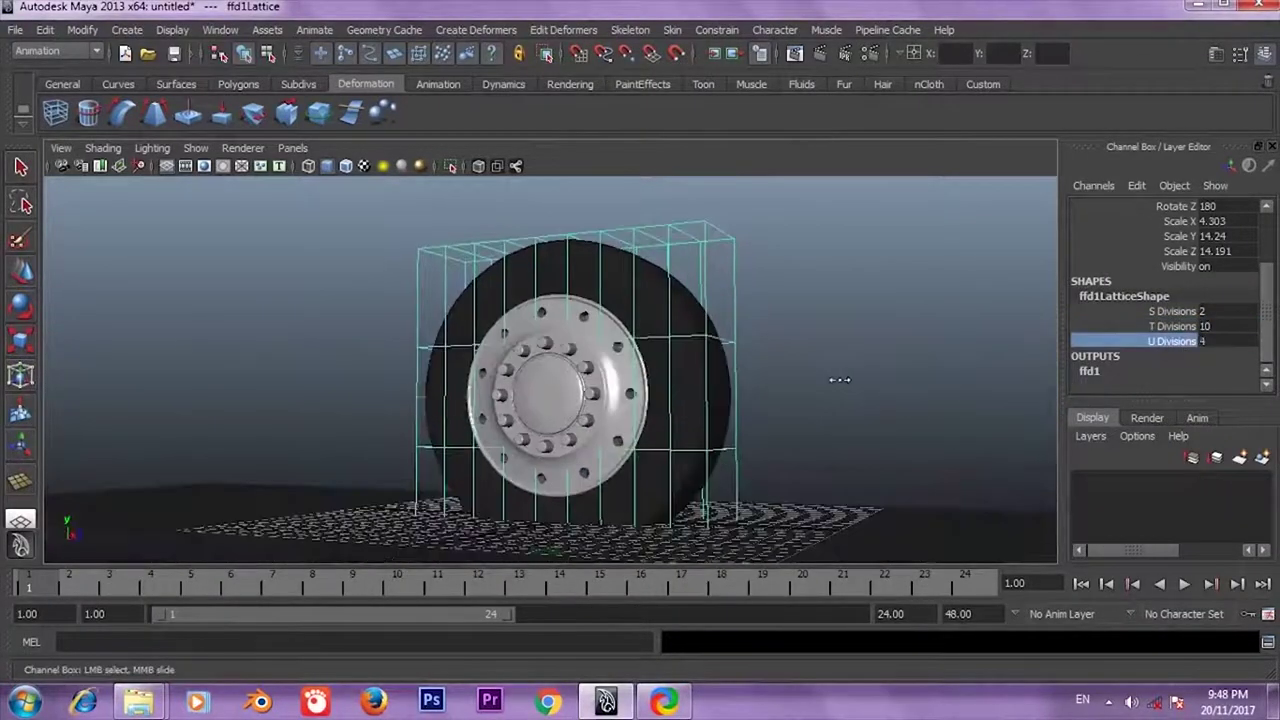
pyautogui.moveTo(859, 383); pyautogui.dragTo(875, 389, button='middle')
pyautogui.moveTo(875, 389)
pyautogui.keyDown('alt'); pyautogui.mouseDown()
pyautogui.moveTo(891, 374)
pyautogui.moveTo(891, 393)
pyautogui.mouseUp(); pyautogui.keyUp('alt')
pyautogui.moveTo(857, 394); pyautogui.dragTo(874, 394, button='middle')
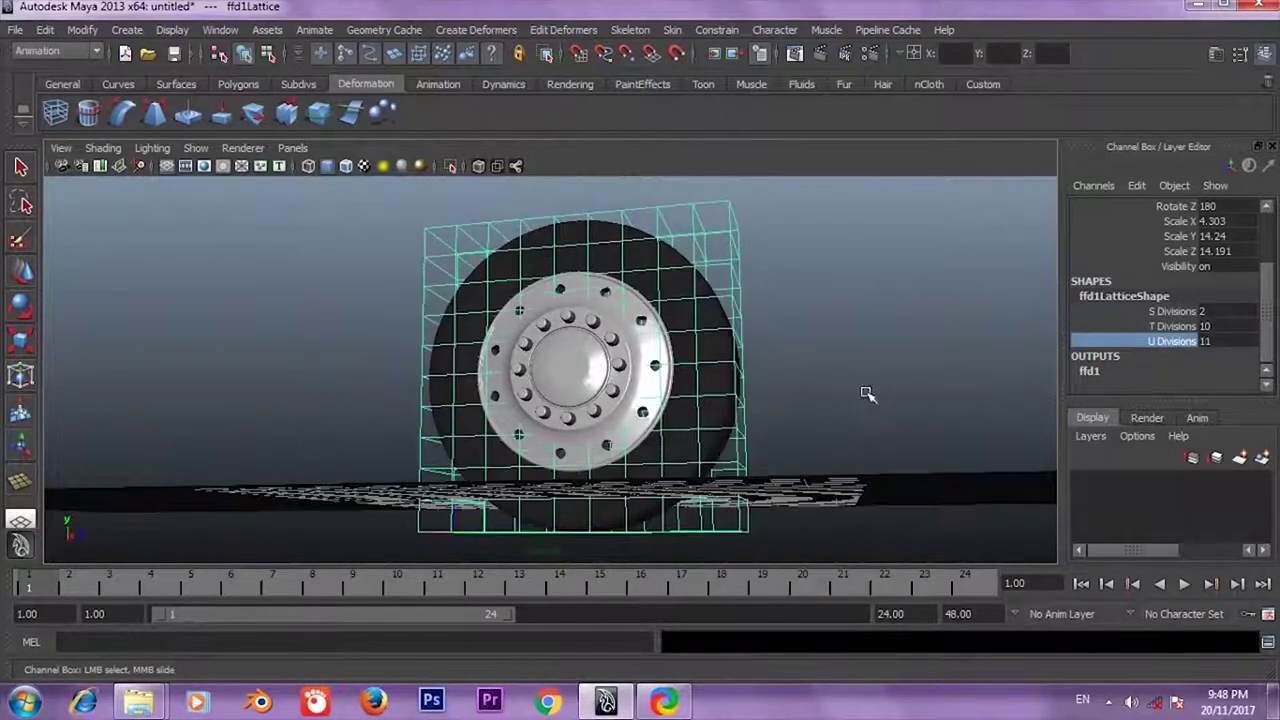
pyautogui.moveTo(874, 394)
pyautogui.keyDown('alt'); pyautogui.mouseDown()
pyautogui.moveTo(889, 397)
pyautogui.moveTo(857, 403)
pyautogui.moveTo(874, 417)
pyautogui.mouseUp(); pyautogui.keyUp('alt')
pyautogui.click(746, 260)
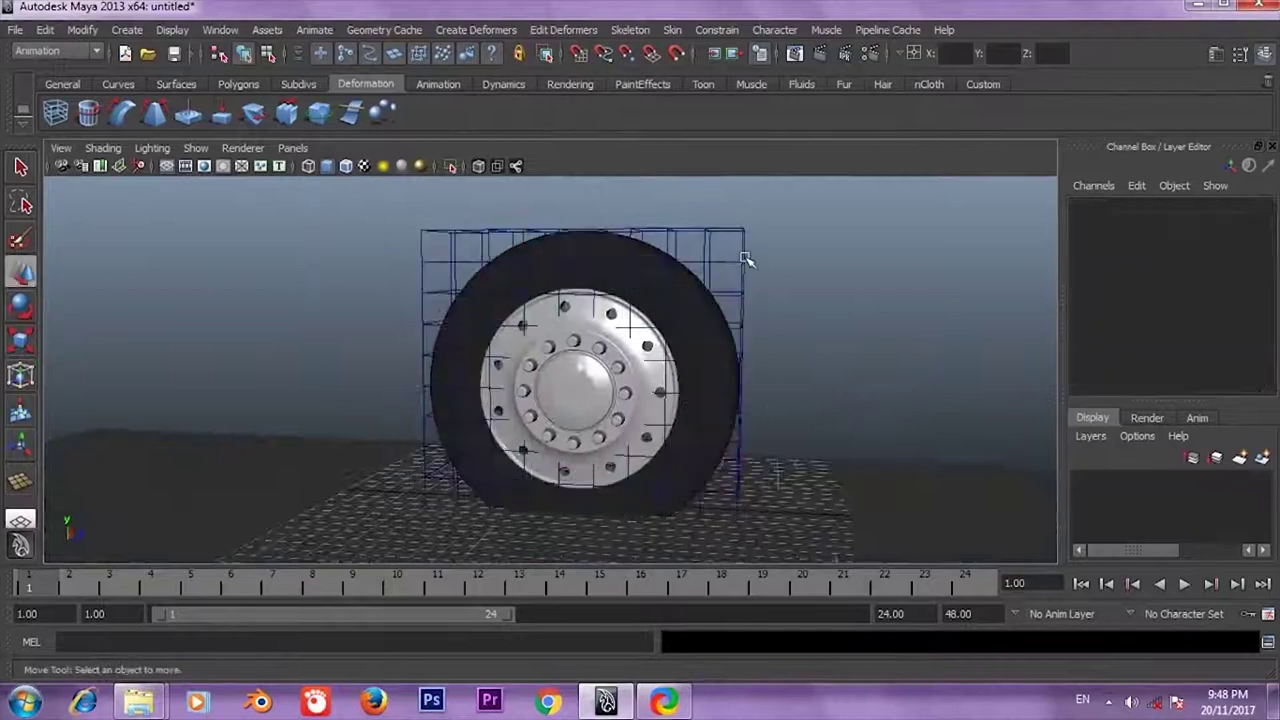
pyautogui.click(745, 260)
pyautogui.moveTo(745, 260)
pyautogui.keyDown('alt'); pyautogui.mouseDown()
pyautogui.moveTo(743, 286)
pyautogui.moveTo(814, 309)
pyautogui.moveTo(843, 294)
pyautogui.moveTo(780, 323)
pyautogui.moveTo(786, 334)
pyautogui.moveTo(816, 296)
pyautogui.mouseUp(); pyautogui.keyUp('alt')
pyautogui.click(816, 296)
pyautogui.click(560, 267)
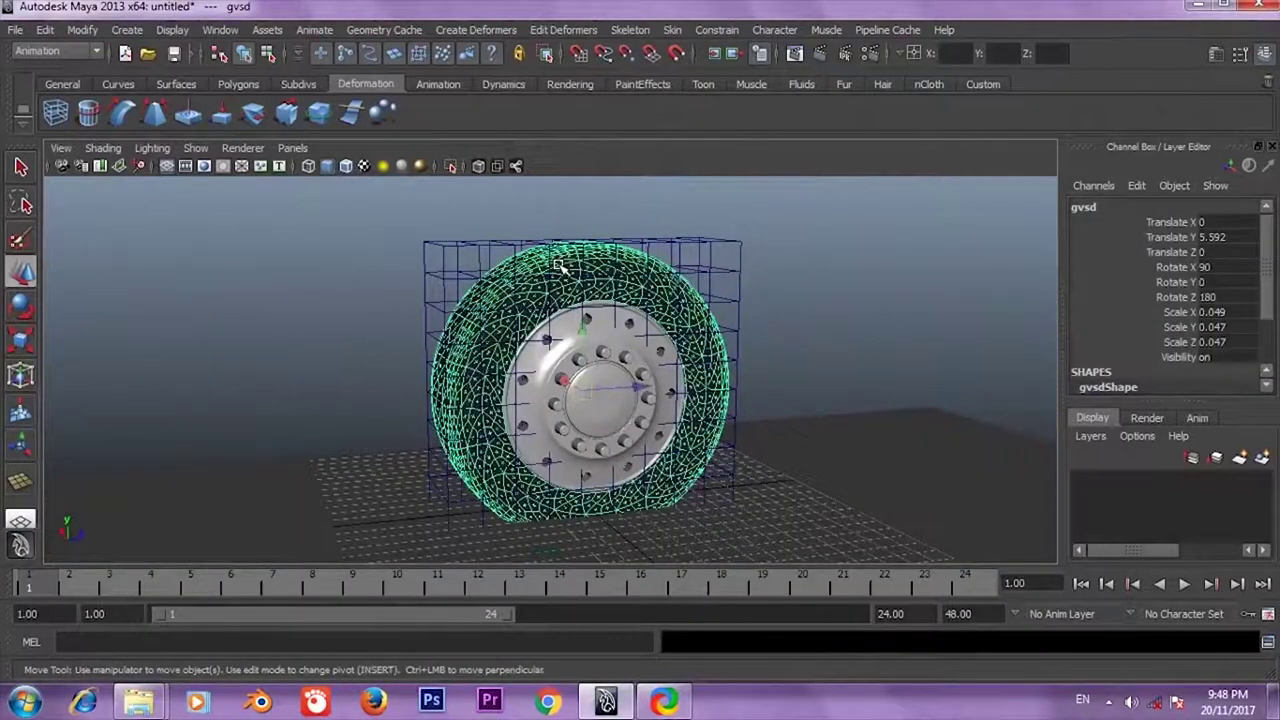
pyautogui.click(701, 246)
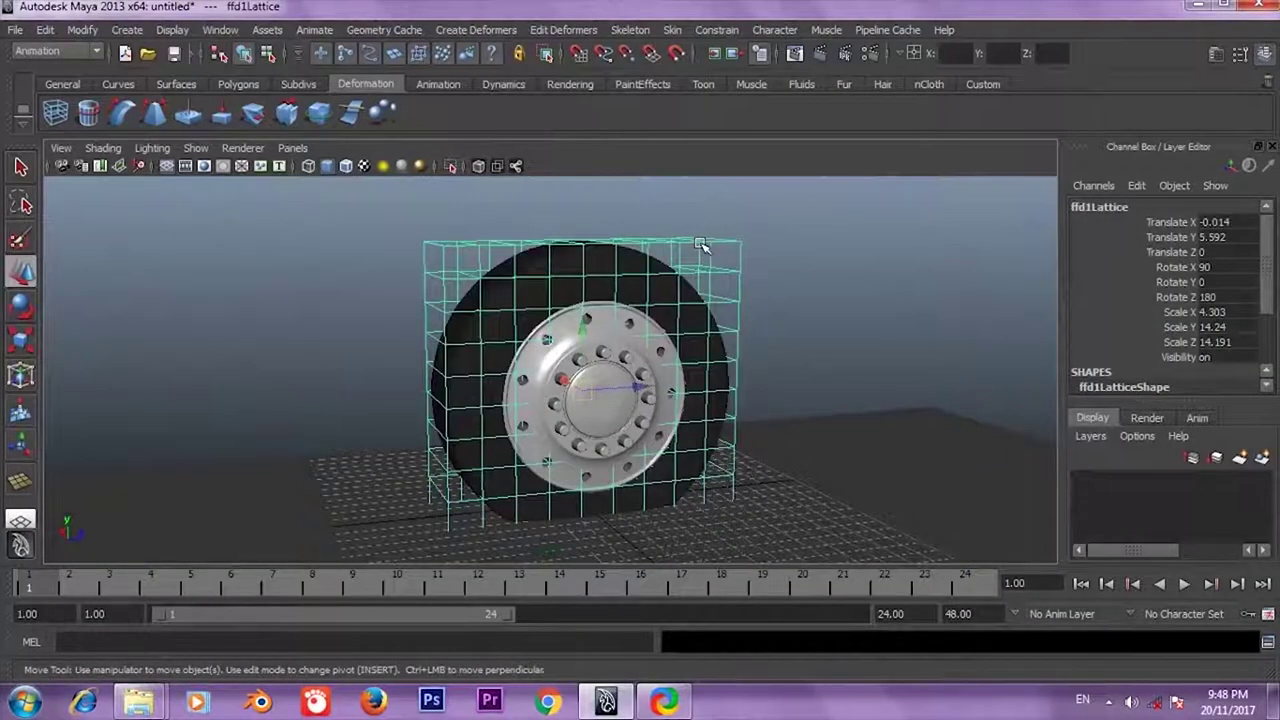
pyautogui.click(806, 289)
pyautogui.moveTo(806, 289)
pyautogui.keyDown('alt'); pyautogui.mouseDown()
pyautogui.moveTo(766, 334)
pyautogui.moveTo(737, 329)
pyautogui.moveTo(750, 345)
pyautogui.moveTo(580, 481)
pyautogui.moveTo(586, 406)
pyautogui.moveTo(486, 443)
pyautogui.moveTo(467, 410)
pyautogui.mouseUp(); pyautogui.keyUp('alt')
pyautogui.click(458, 483)
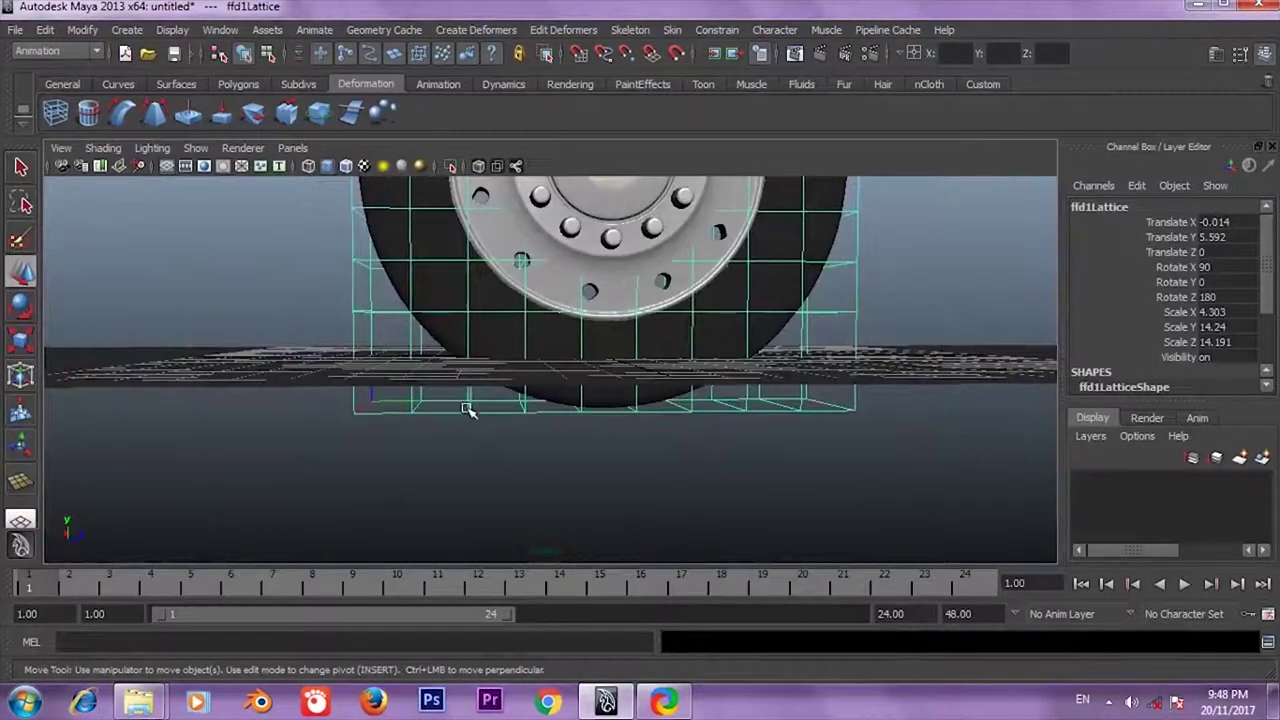
# Switch the lattice to Lattice Point mode, select the bottom points and lift them
pyautogui.rightClick(465, 403)
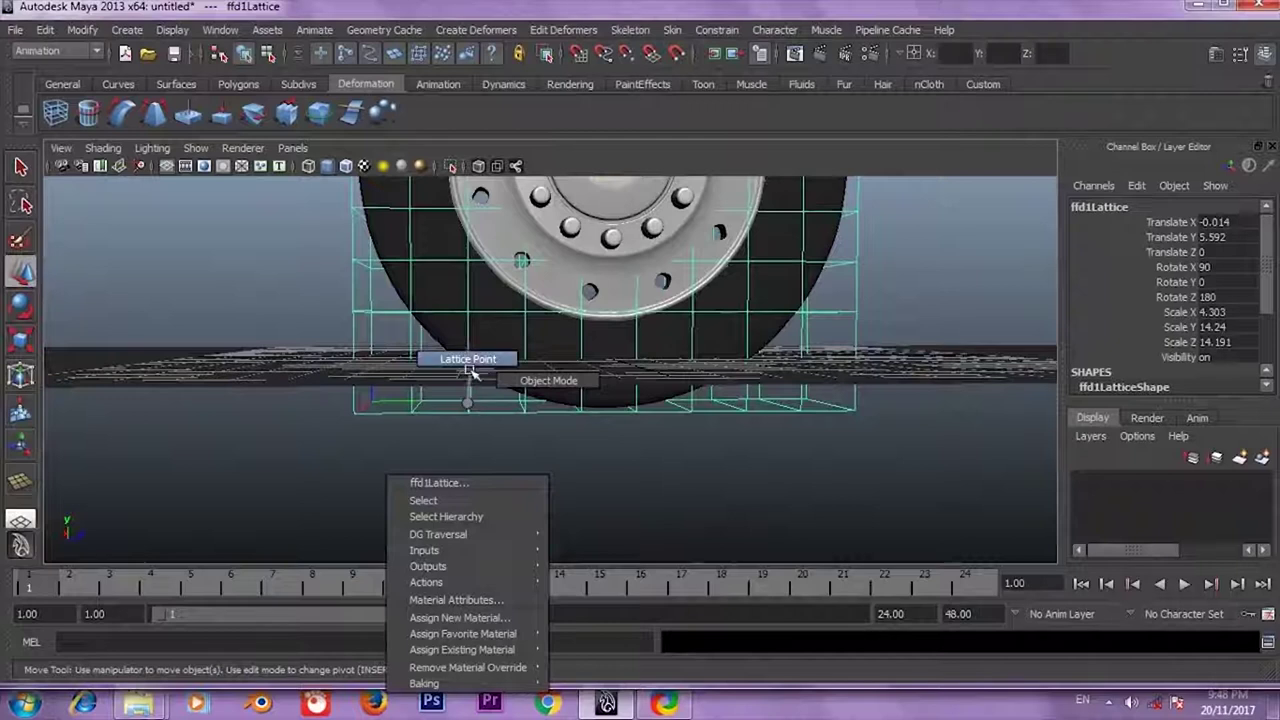
pyautogui.click(470, 357)
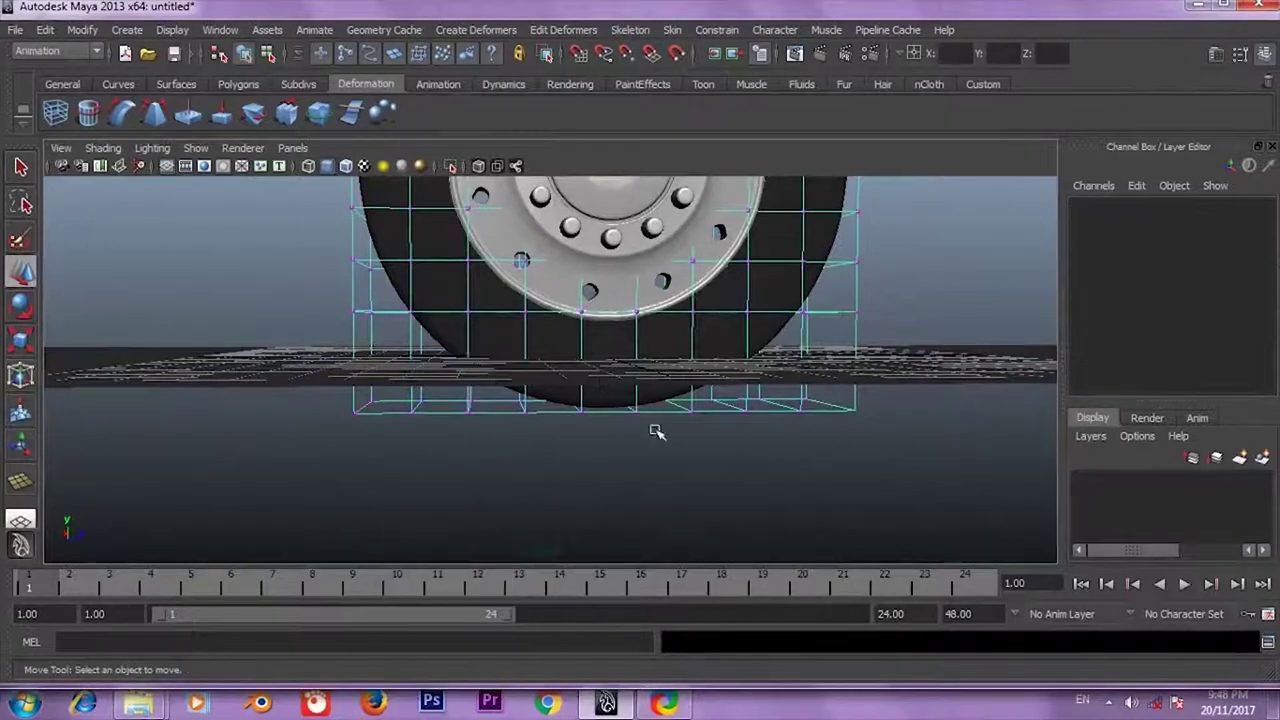
pyautogui.moveTo(656, 432)
pyautogui.keyDown('alt'); pyautogui.mouseDown()
pyautogui.moveTo(637, 449)
pyautogui.moveTo(458, 430)
pyautogui.mouseUp(); pyautogui.keyUp('alt')
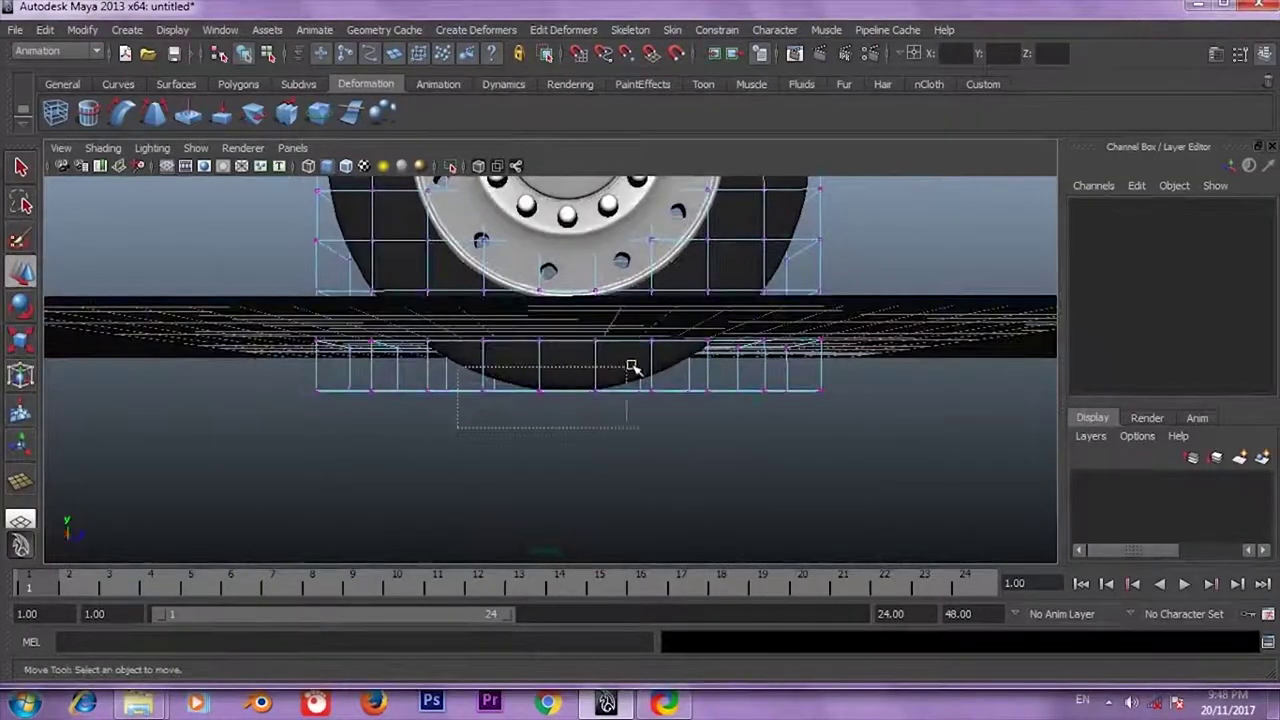
pyautogui.moveTo(676, 333); pyautogui.dragTo(676, 334)
pyautogui.moveTo(676, 334)
pyautogui.keyDown('alt'); pyautogui.mouseDown()
pyautogui.moveTo(614, 334)
pyautogui.moveTo(566, 309)
pyautogui.moveTo(566, 288)
pyautogui.mouseUp(); pyautogui.keyUp('alt')
pyautogui.scroll(2, 600, 310)
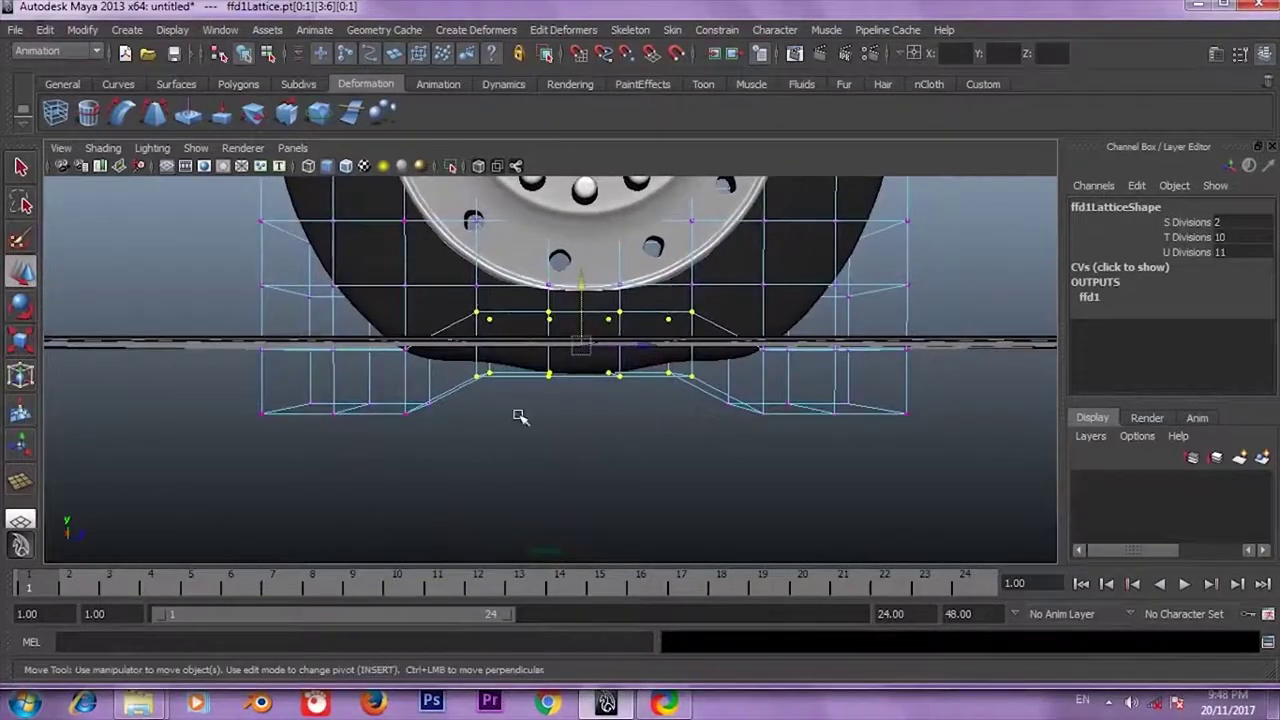
pyautogui.moveTo(577, 312); pyautogui.dragTo(577, 308)
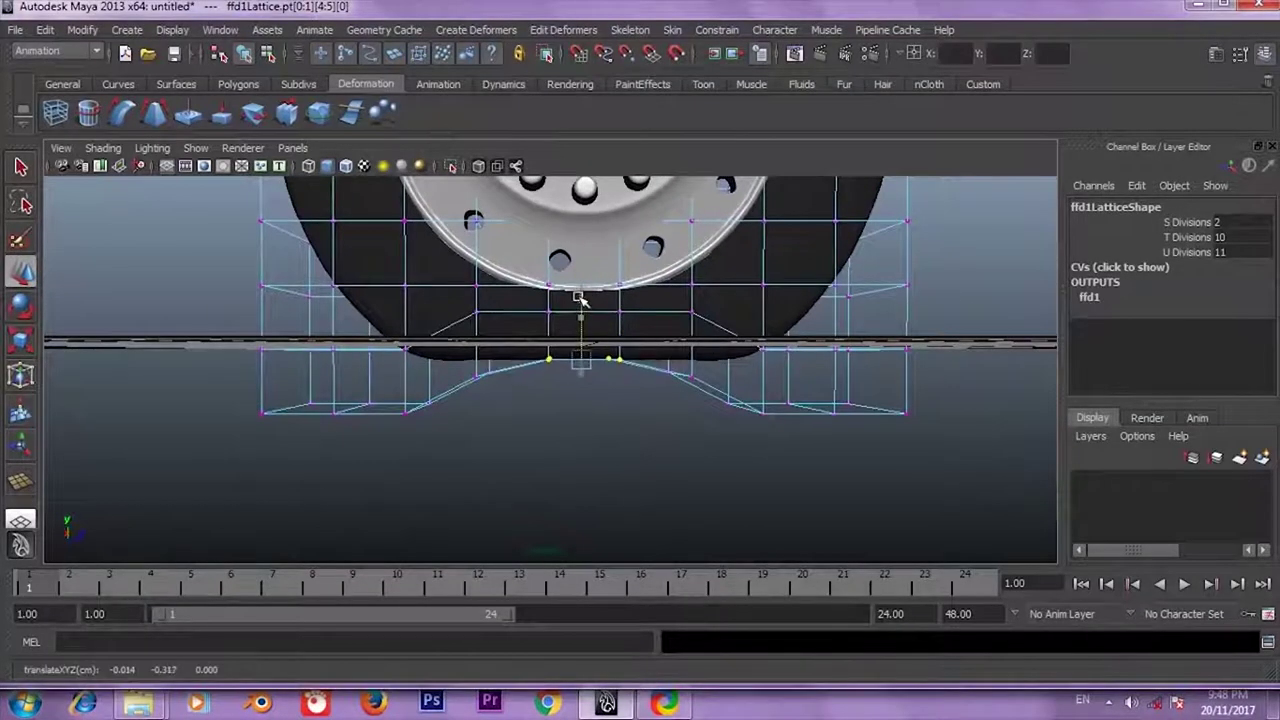
# Reselect the bottom lattice points and push them further up against the wheel
pyautogui.keyDown('alt'); pyautogui.moveTo(530, 412); pyautogui.dragTo(494, 429); pyautogui.keyUp('alt')
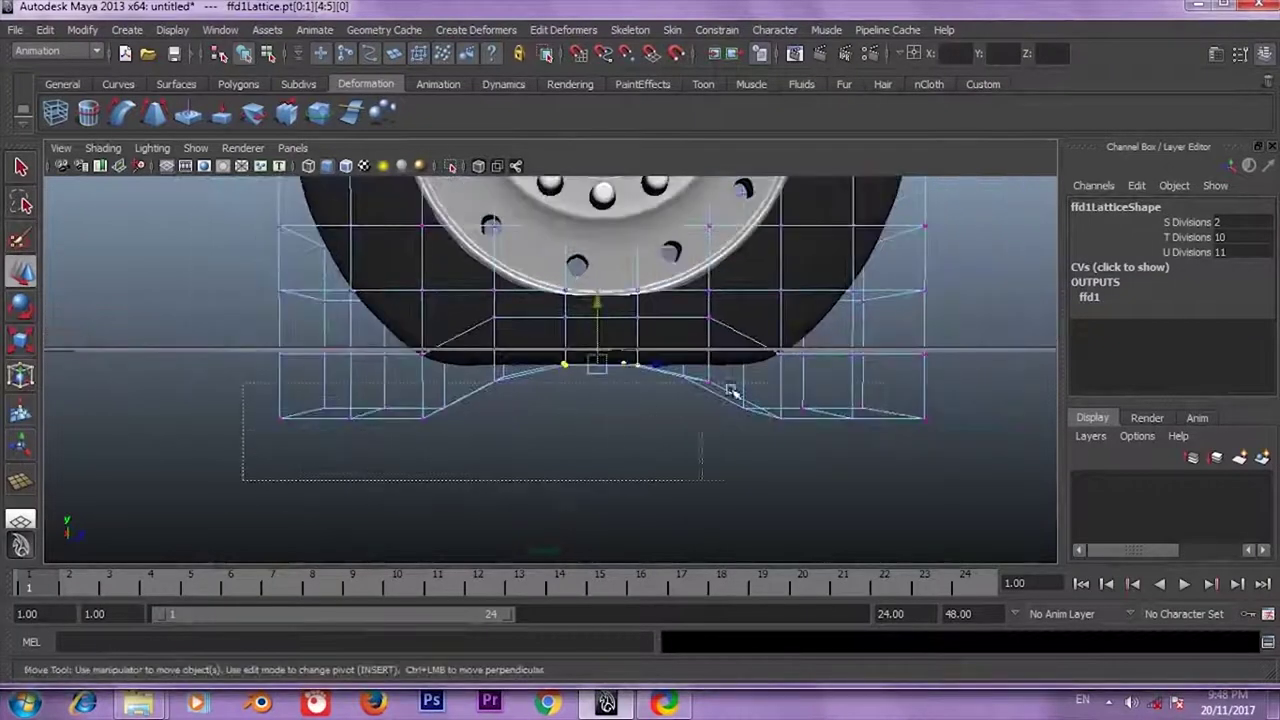
pyautogui.moveTo(973, 380); pyautogui.dragTo(973, 382)
pyautogui.scroll(2, 512, 435)
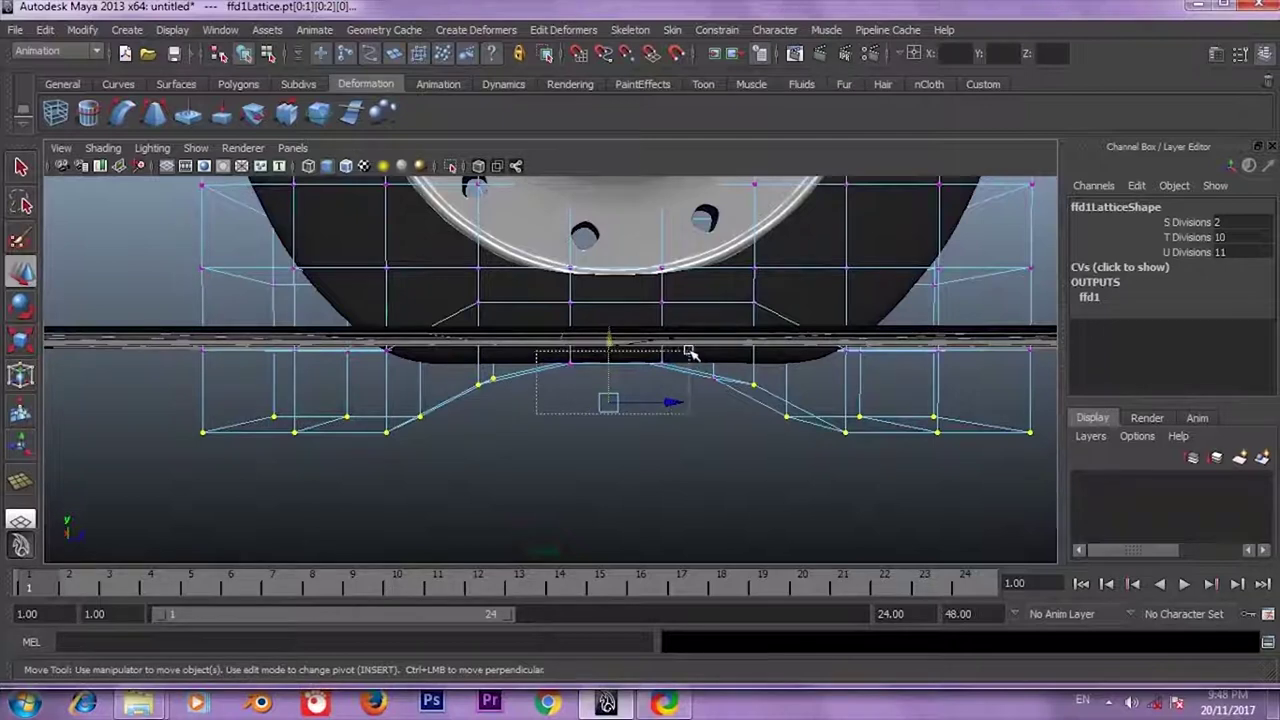
pyautogui.moveTo(608, 336)
pyautogui.mouseDown()
pyautogui.moveTo(608, 323)
pyautogui.moveTo(672, 386)
pyautogui.mouseUp()
pyautogui.press('space')
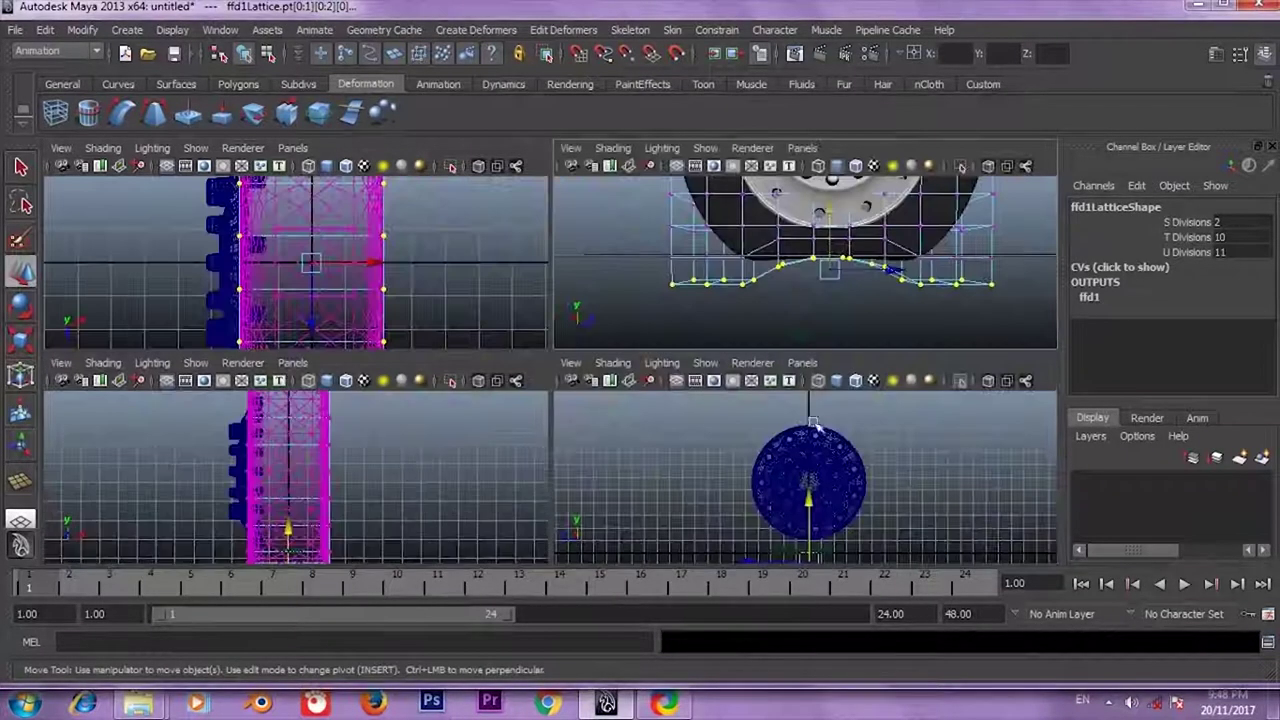
# Enlarge the front view and reselect the lattice in Lattice Point mode
pyautogui.press('space')
pyautogui.scroll(3, 800, 410)
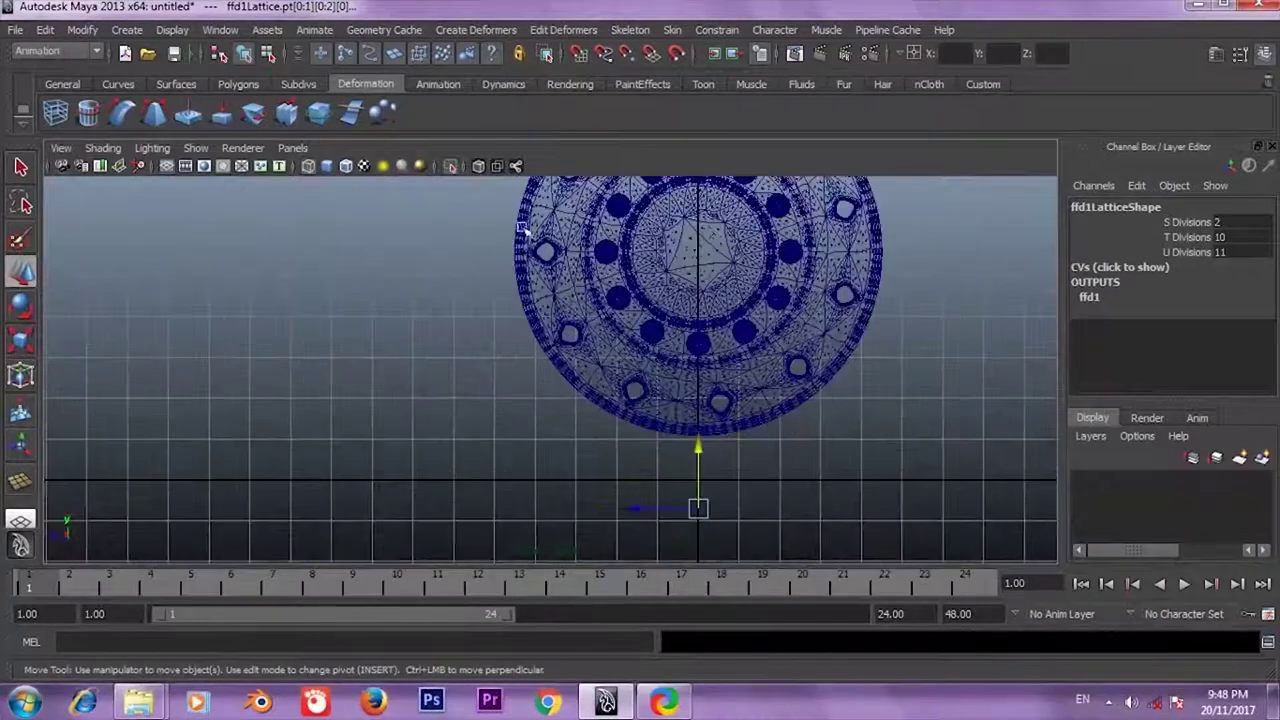
pyautogui.scroll(3, 700, 400)
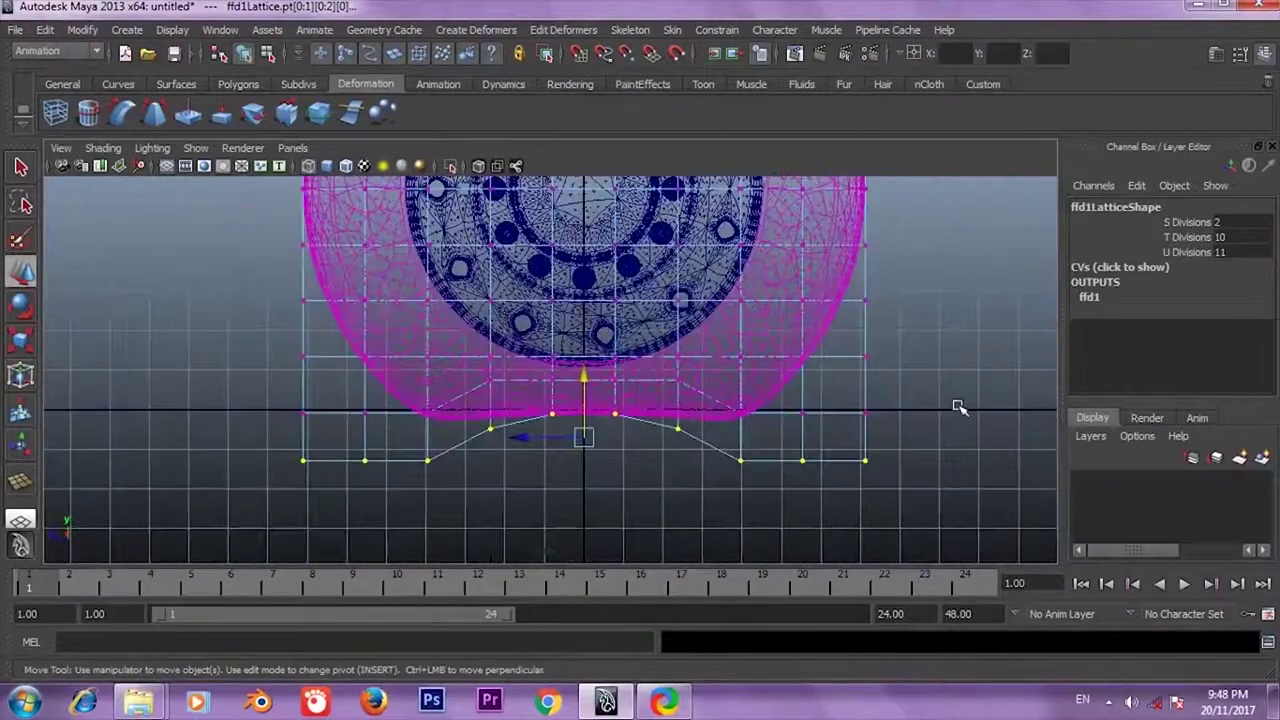
pyautogui.click(957, 406)
pyautogui.click(371, 449)
pyautogui.click(360, 446)
pyautogui.click(363, 446)
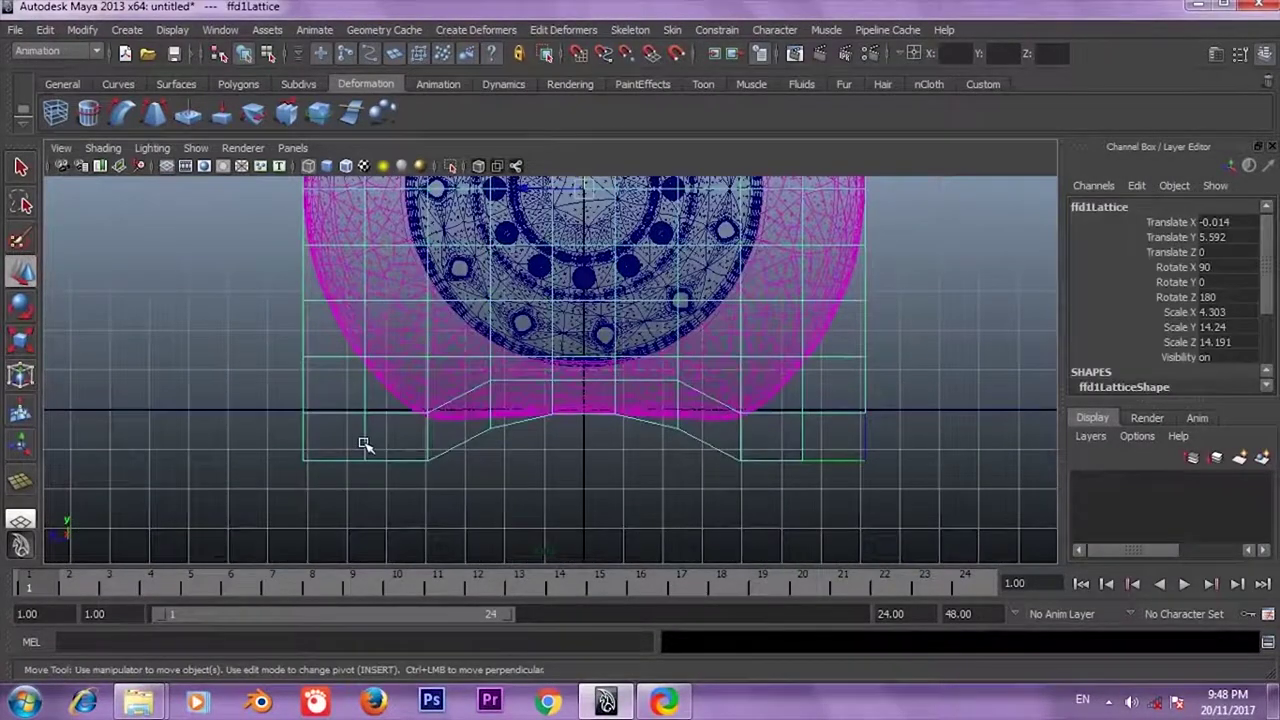
pyautogui.moveTo(364, 425)
pyautogui.mouseDown(button='right')
pyautogui.moveTo(278, 434)
pyautogui.moveTo(289, 392)
pyautogui.mouseUp(button='right')
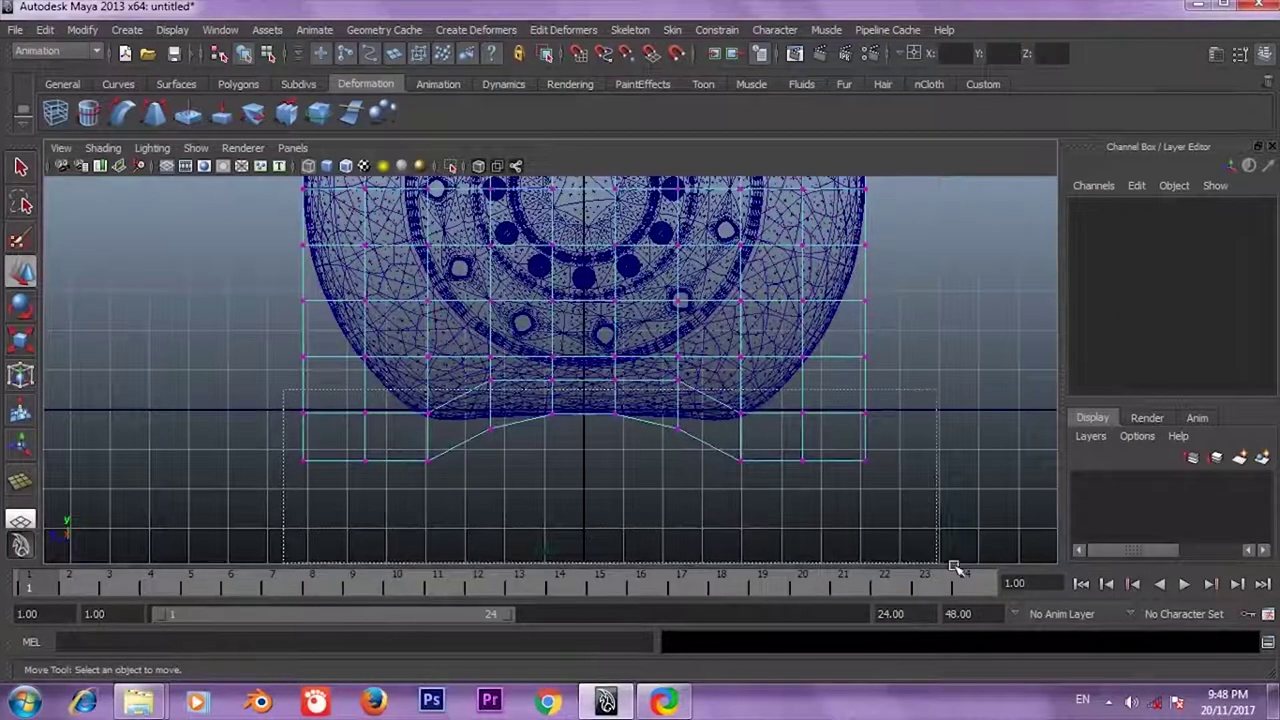
# Raise the bottom rows of lattice points to flatten the tyre base, then check it in perspective
pyautogui.moveTo(712, 515); pyautogui.dragTo(950, 565)
pyautogui.scroll(1, 420, 380)
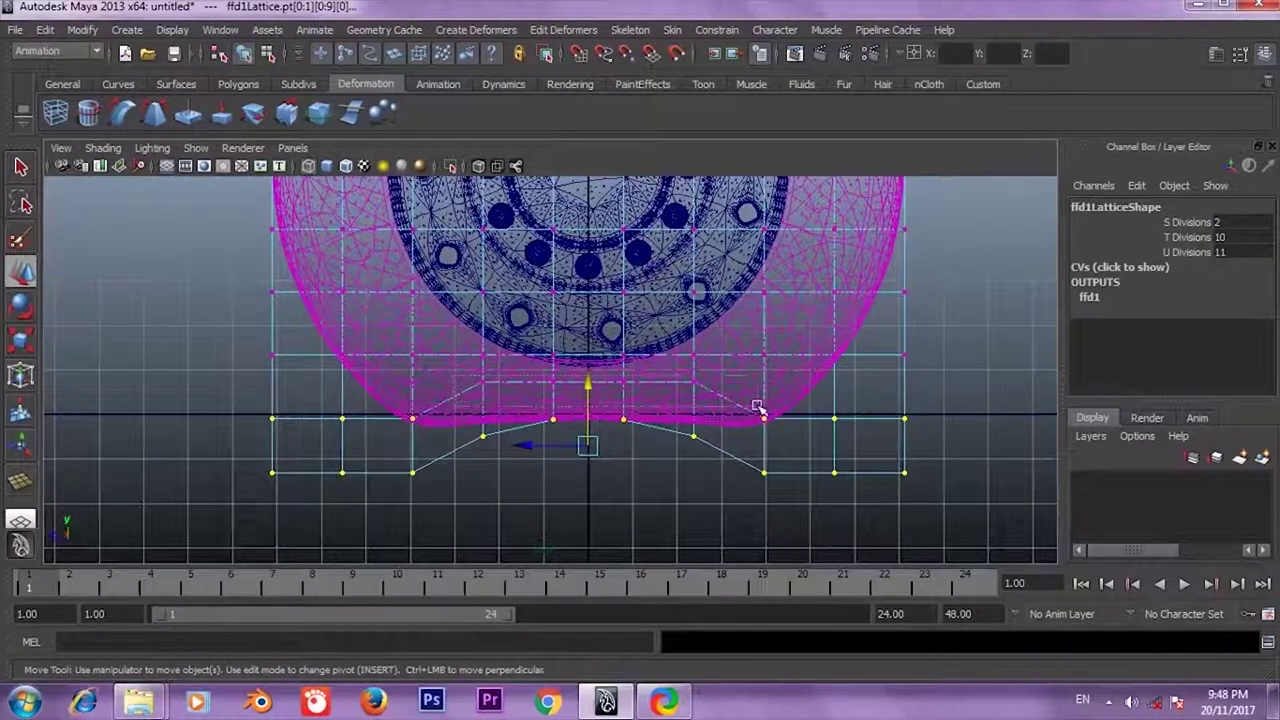
pyautogui.moveTo(589, 368); pyautogui.dragTo(587, 350)
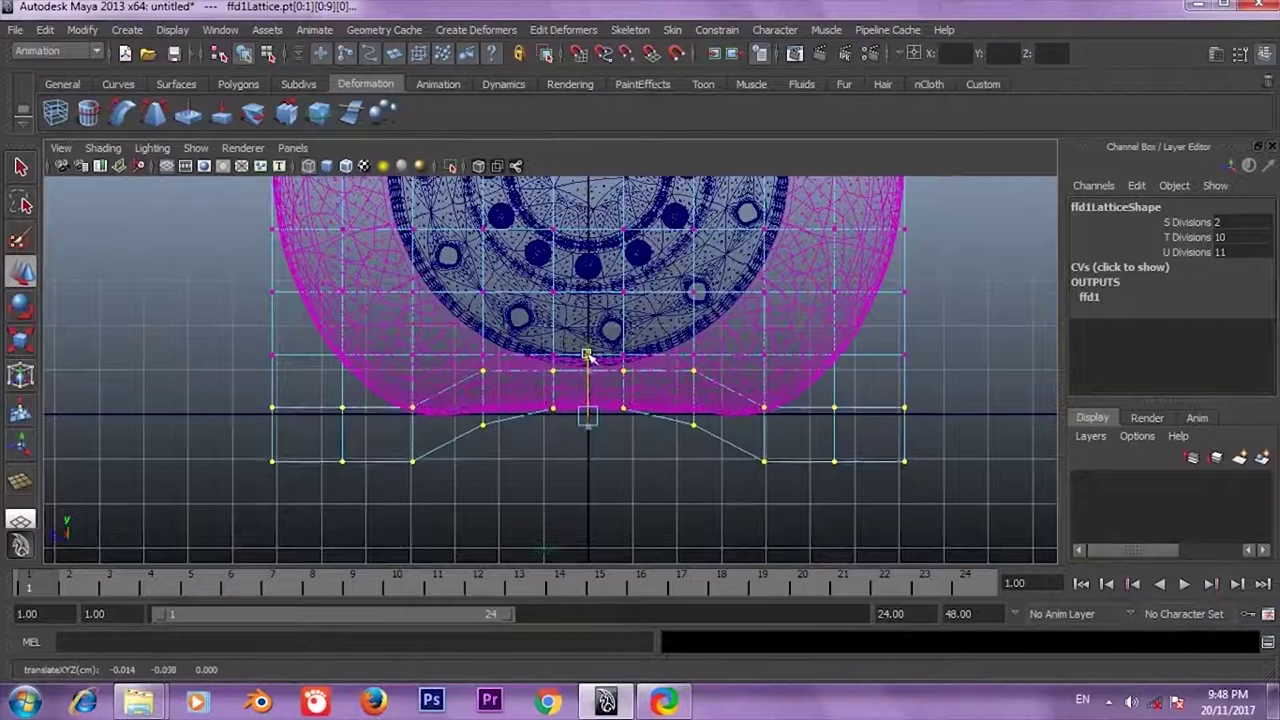
pyautogui.scroll(1, 600, 380)
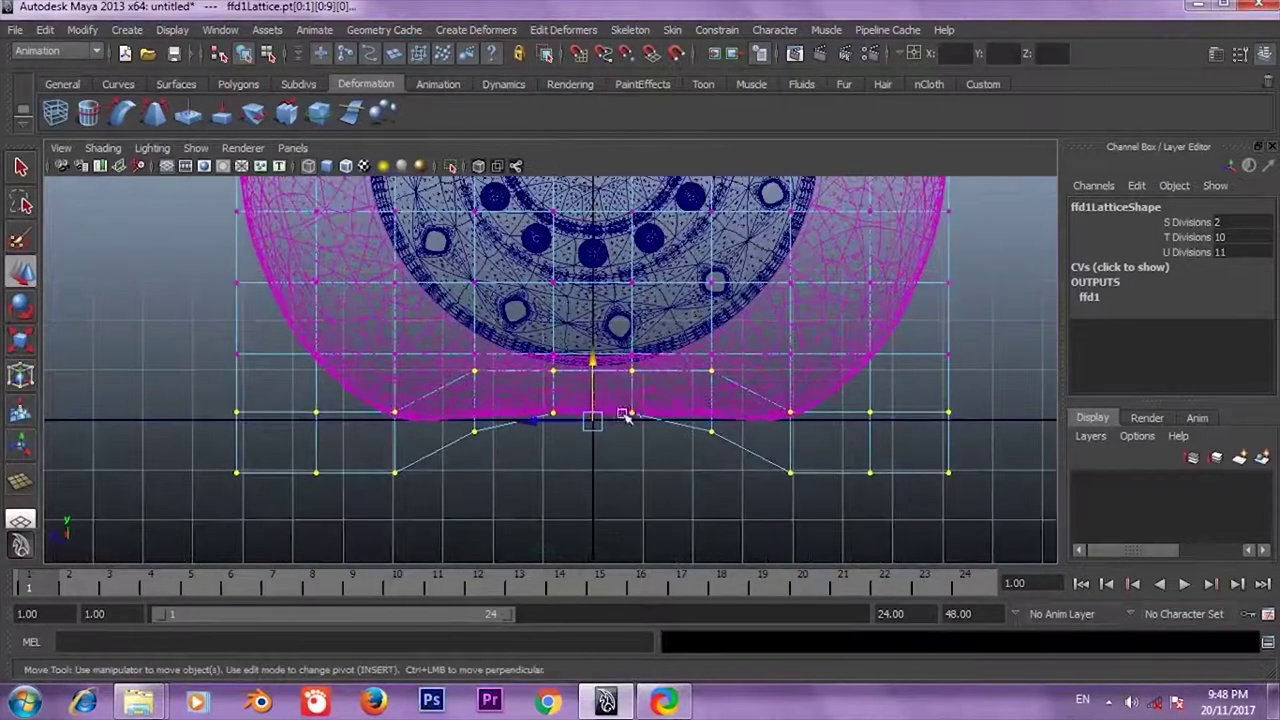
pyautogui.scroll(1, 560, 400)
pyautogui.moveTo(603, 364); pyautogui.dragTo(604, 369)
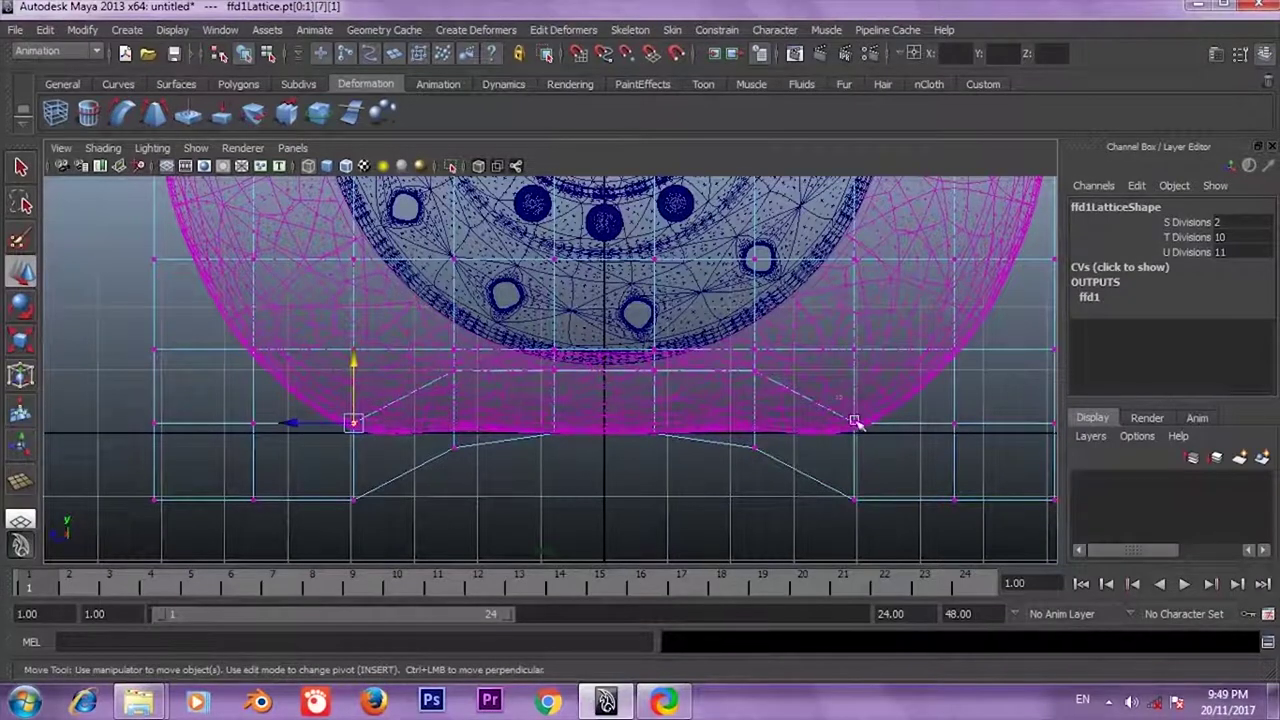
pyautogui.moveTo(608, 367); pyautogui.dragTo(609, 361)
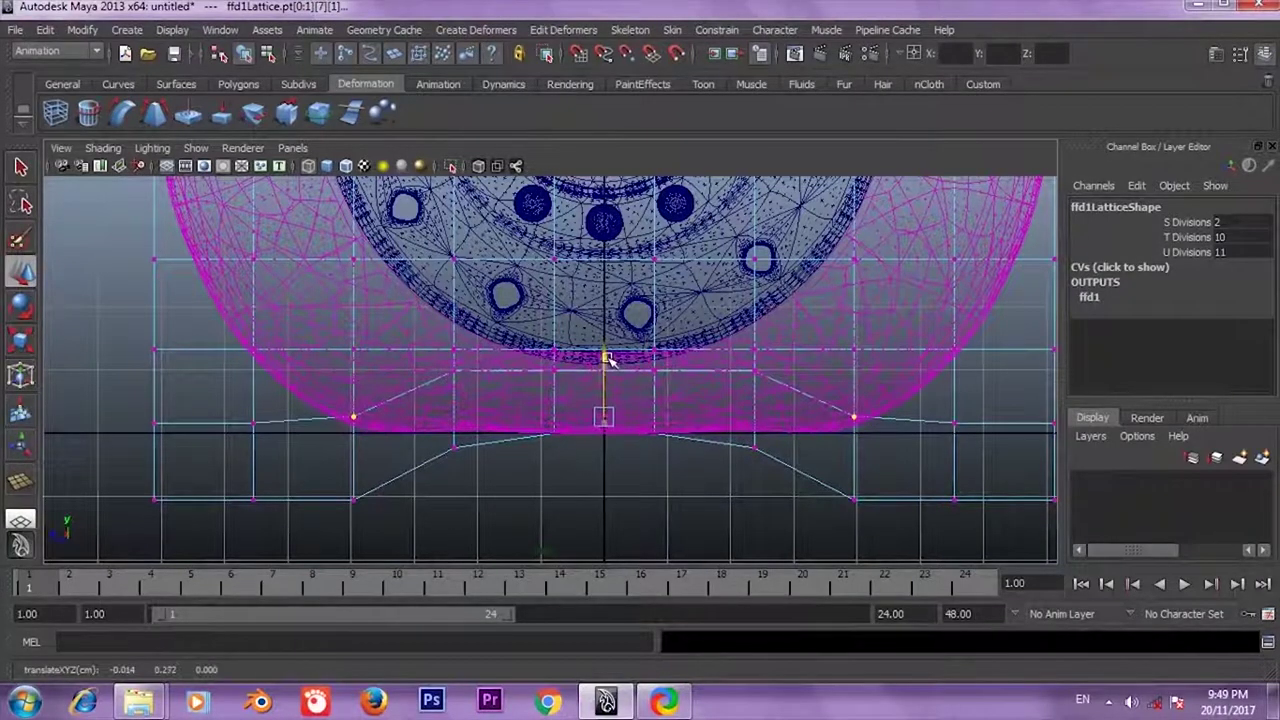
pyautogui.press('space')
pyautogui.press('space')
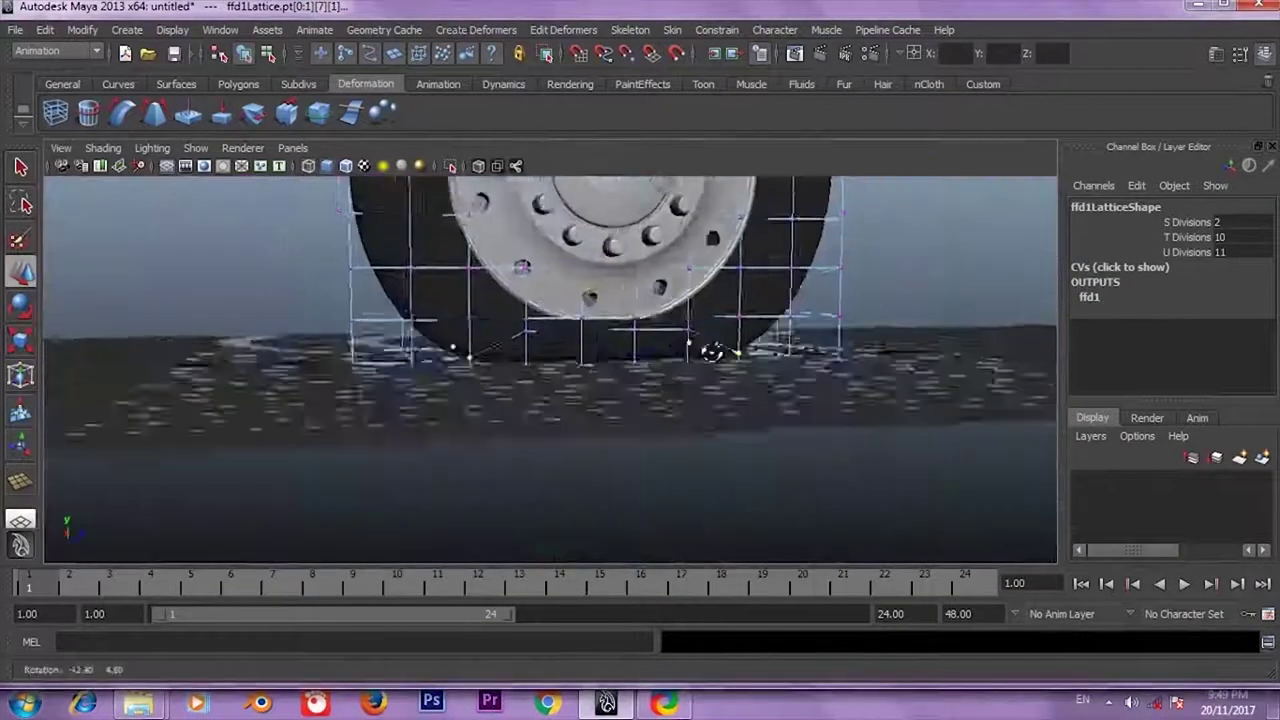
pyautogui.moveTo(760, 345)
pyautogui.keyDown('alt'); pyautogui.mouseDown()
pyautogui.moveTo(1031, 331)
pyautogui.moveTo(728, 337)
pyautogui.mouseUp(); pyautogui.keyUp('alt')
# Put the lattice back in Object Mode and orbit around the tire to inspect its flattened bottom
pyautogui.rightClick(708, 320)
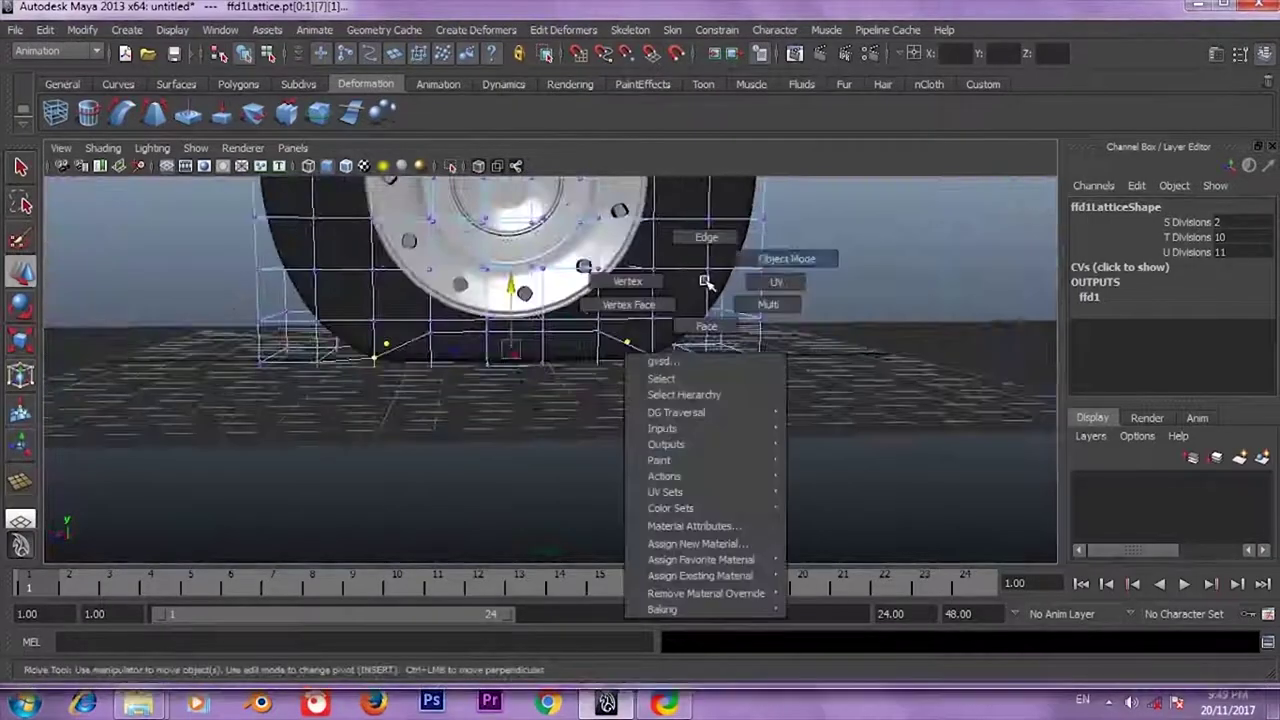
pyautogui.click(850, 240)
pyautogui.keyDown('alt'); pyautogui.moveTo(850, 240); pyautogui.dragTo(812, 295); pyautogui.keyUp('alt')
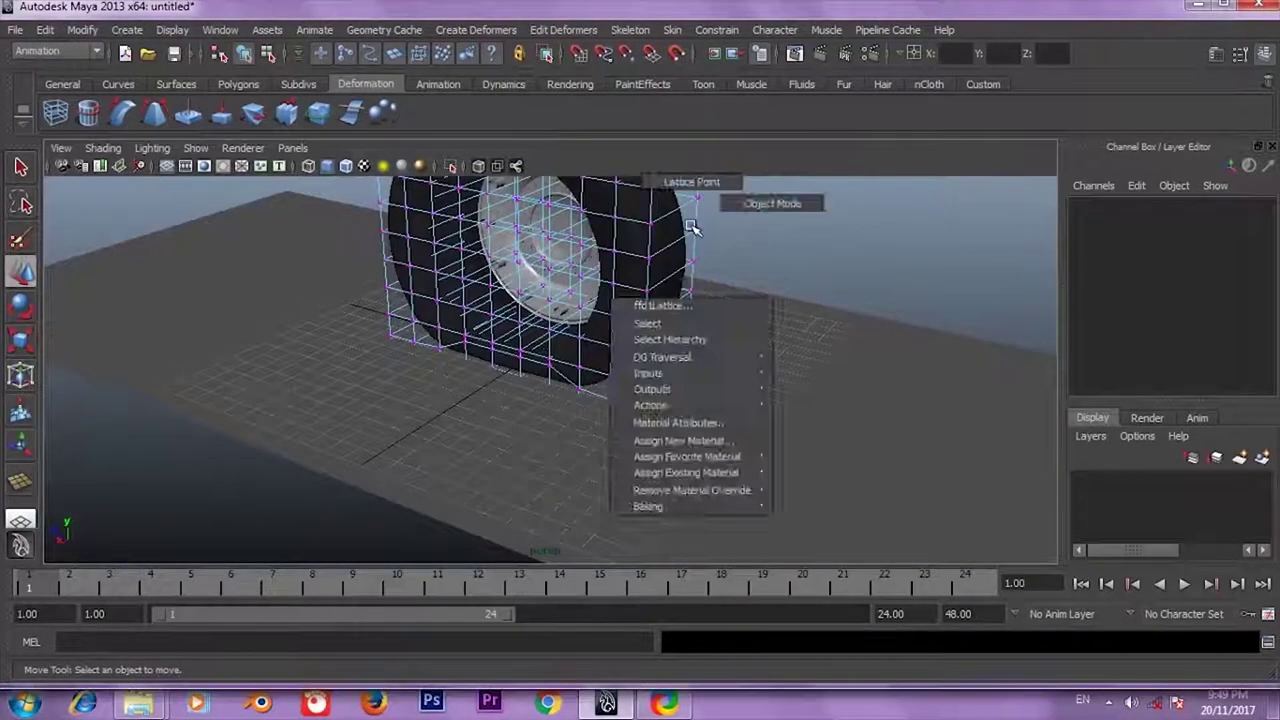
pyautogui.moveTo(702, 256); pyautogui.dragTo(766, 200, button='right')
pyautogui.moveTo(766, 223)
pyautogui.keyDown('alt'); pyautogui.mouseDown()
pyautogui.moveTo(914, 314)
pyautogui.moveTo(620, 283)
pyautogui.mouseUp(); pyautogui.keyUp('alt')
pyautogui.scroll(3, 766, 343)
pyautogui.scroll(3, 680, 385)
pyautogui.moveTo(678, 385)
pyautogui.keyDown('alt'); pyautogui.mouseDown()
pyautogui.moveTo(854, 389)
pyautogui.moveTo(749, 411)
pyautogui.moveTo(729, 377)
pyautogui.moveTo(640, 458)
pyautogui.mouseUp(); pyautogui.keyUp('alt')
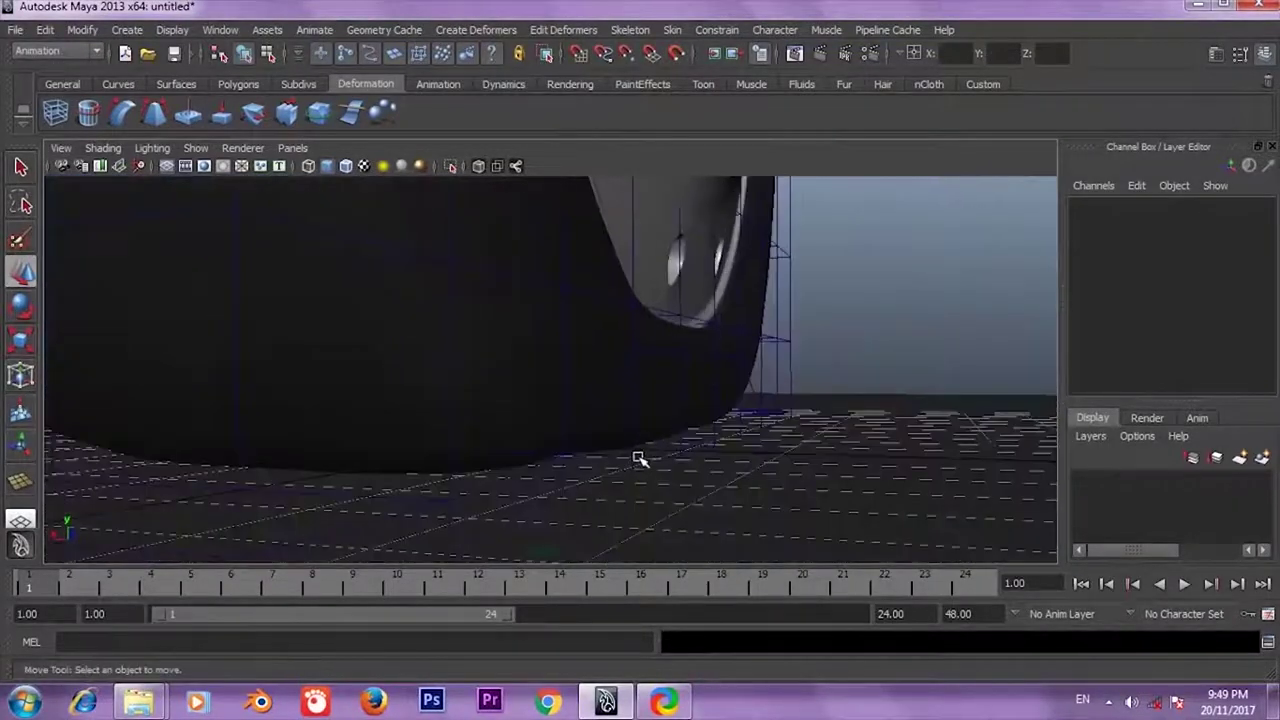
pyautogui.moveTo(680, 377)
pyautogui.keyDown('alt'); pyautogui.mouseDown()
pyautogui.moveTo(700, 357)
pyautogui.moveTo(691, 374)
pyautogui.moveTo(813, 360)
pyautogui.moveTo(778, 316)
pyautogui.mouseUp(); pyautogui.keyUp('alt')
# Switch the lattice to Lattice Point mode and marquee-select the lower points beneath the tire
pyautogui.click(733, 328)
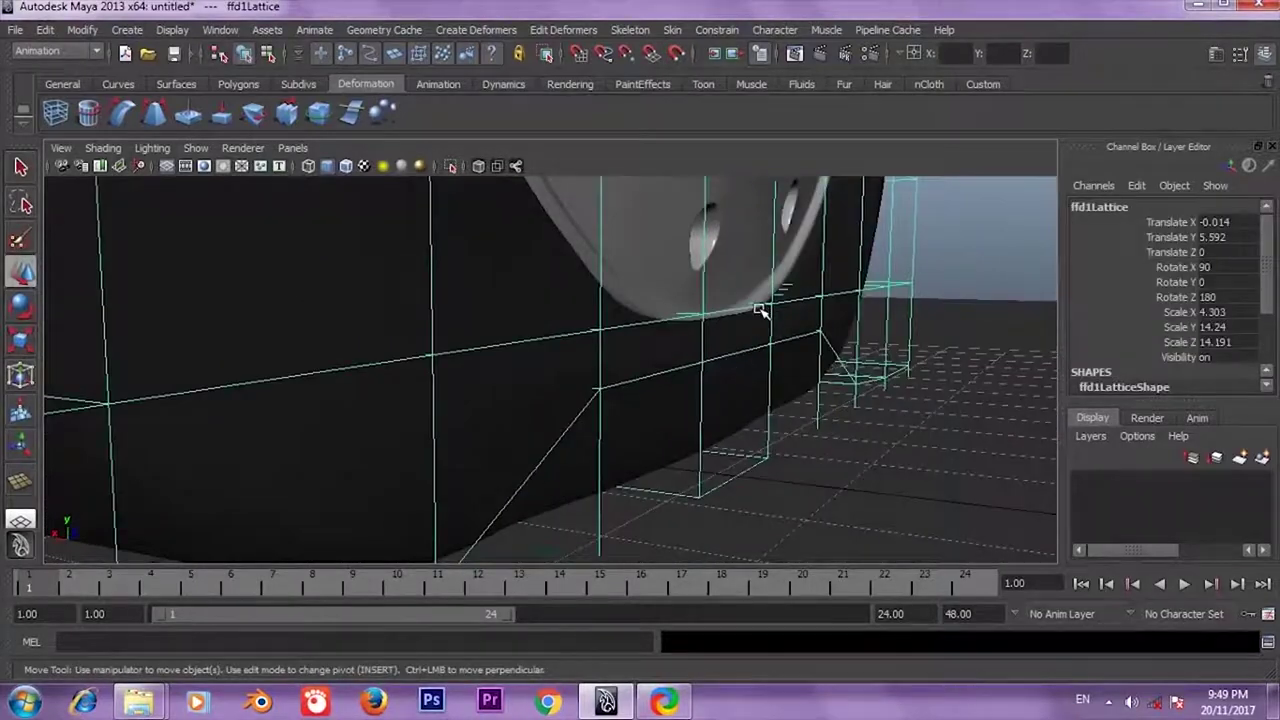
pyautogui.moveTo(760, 311); pyautogui.dragTo(676, 300, button='right')
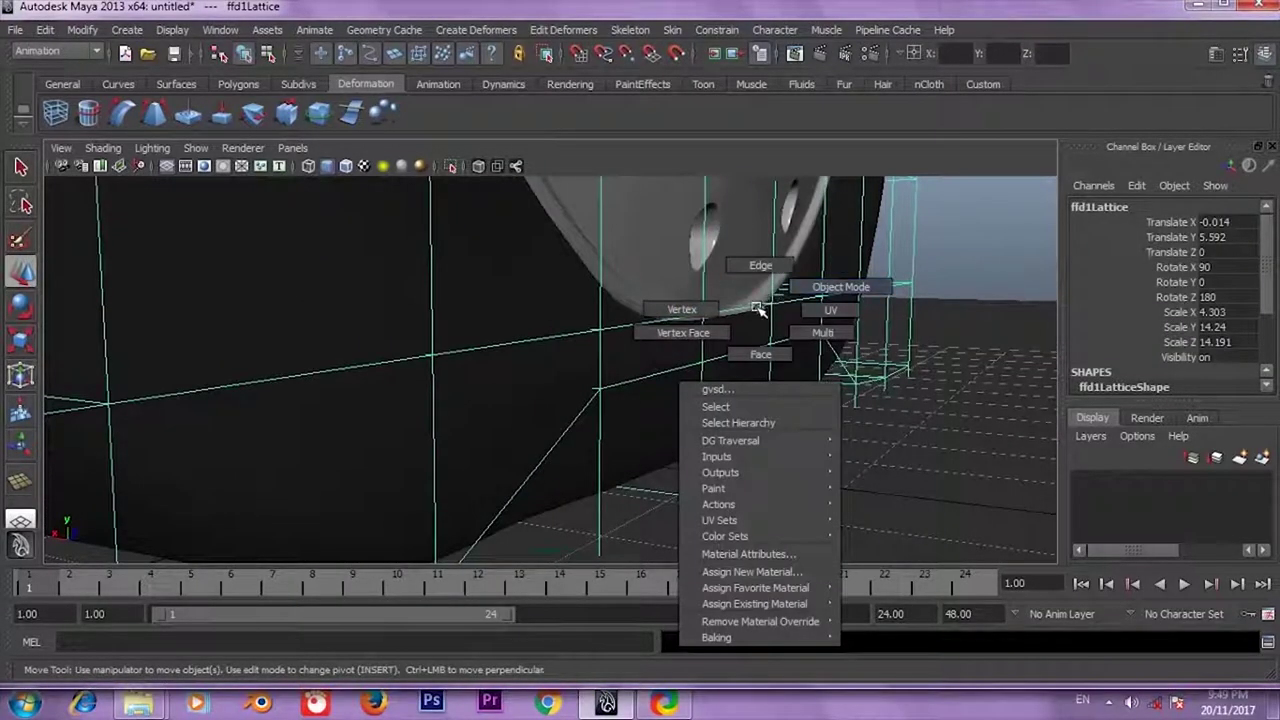
pyautogui.click(946, 251)
pyautogui.click(912, 260)
pyautogui.rightClick(913, 256)
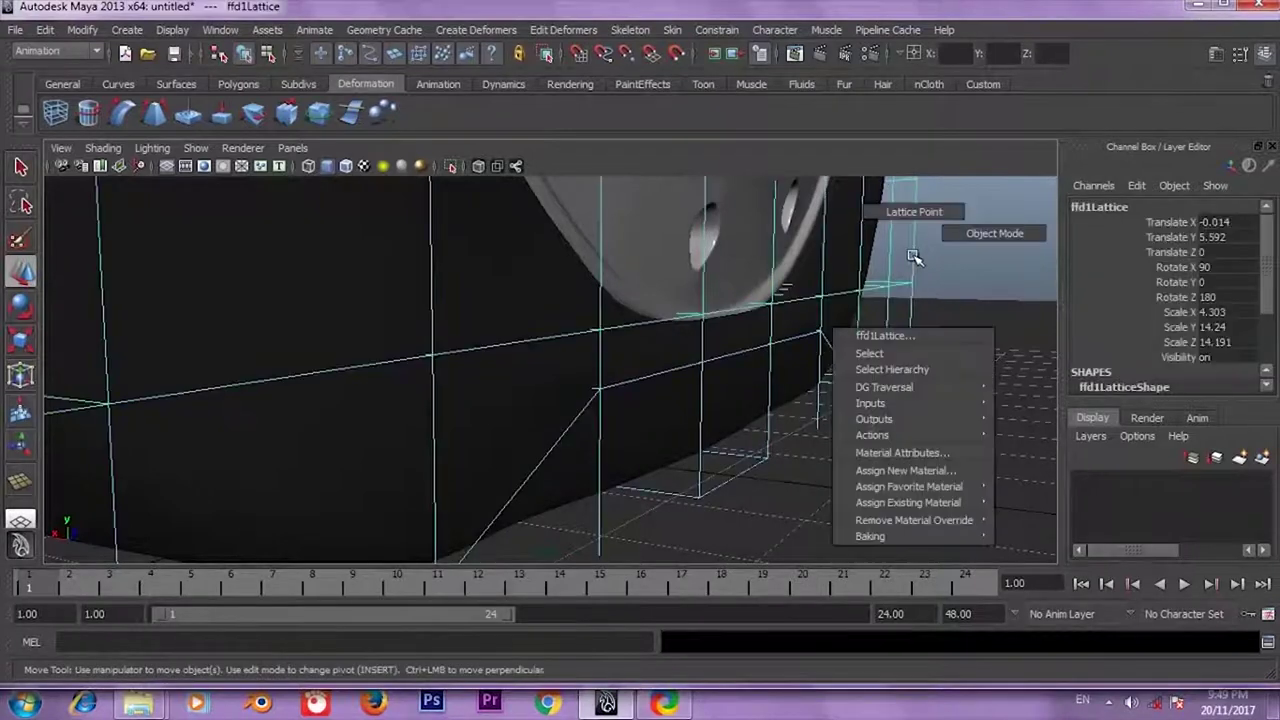
pyautogui.click(928, 213)
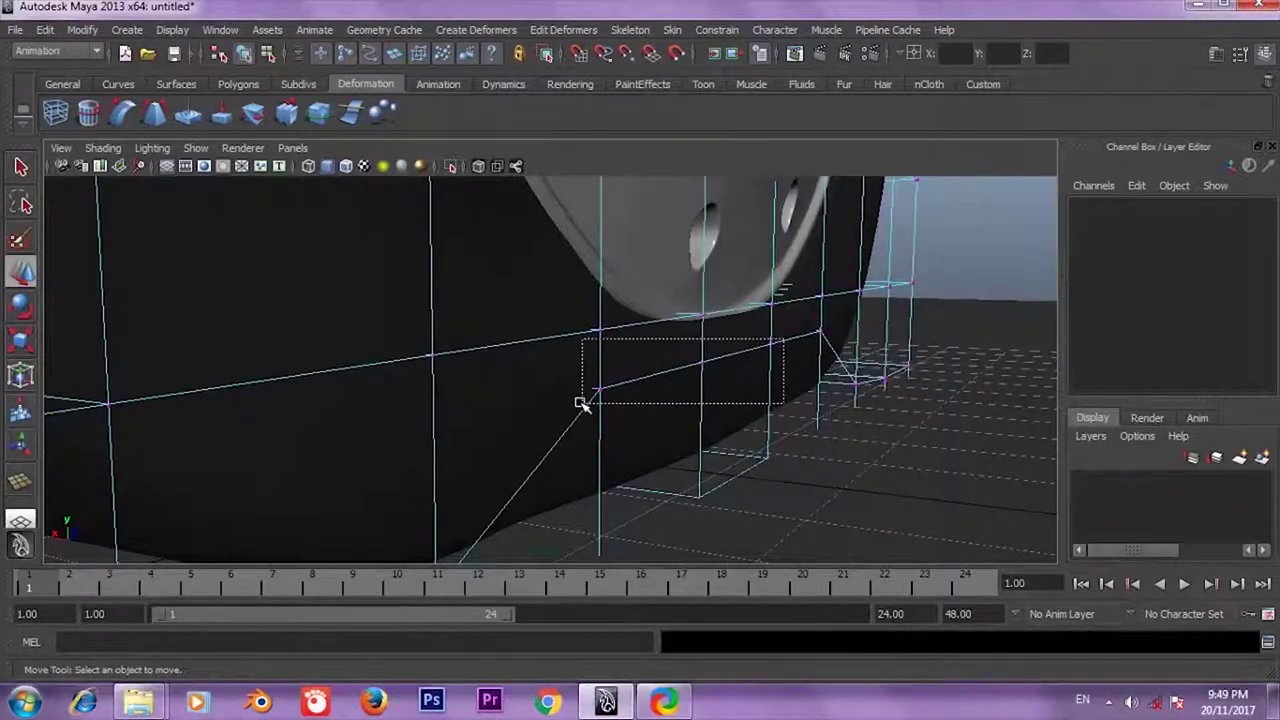
pyautogui.moveTo(582, 404); pyautogui.dragTo(588, 400)
pyautogui.moveTo(720, 389)
pyautogui.keyDown('alt'); pyautogui.mouseDown()
pyautogui.moveTo(764, 362)
pyautogui.moveTo(731, 366)
pyautogui.mouseUp(); pyautogui.keyUp('alt')
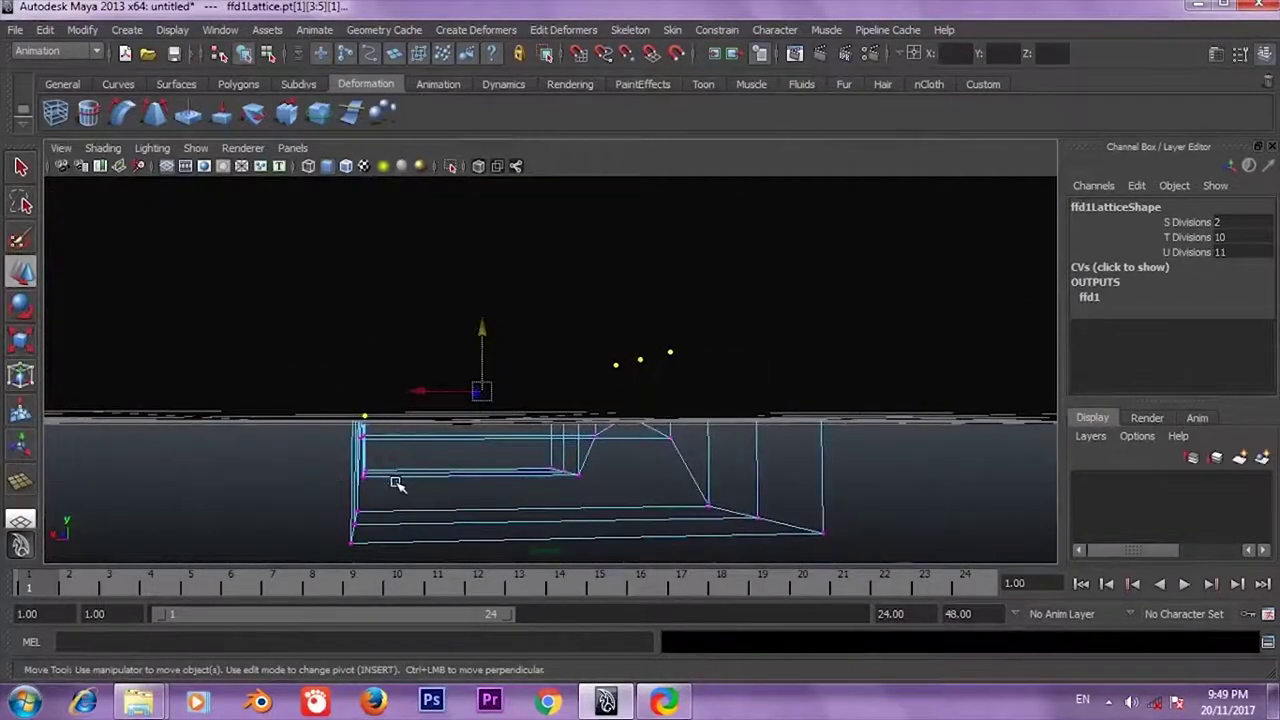
# Nudge the selected lower ffd1 lattice points, checking the tire's base bulge from low angles
pyautogui.moveTo(396, 484)
pyautogui.keyDown('alt'); pyautogui.mouseDown()
pyautogui.moveTo(643, 394)
pyautogui.moveTo(491, 391)
pyautogui.moveTo(603, 383)
pyautogui.moveTo(624, 362)
pyautogui.moveTo(694, 374)
pyautogui.moveTo(606, 434)
pyautogui.moveTo(712, 444)
pyautogui.moveTo(723, 400)
pyautogui.moveTo(663, 374)
pyautogui.mouseUp(); pyautogui.keyUp('alt')
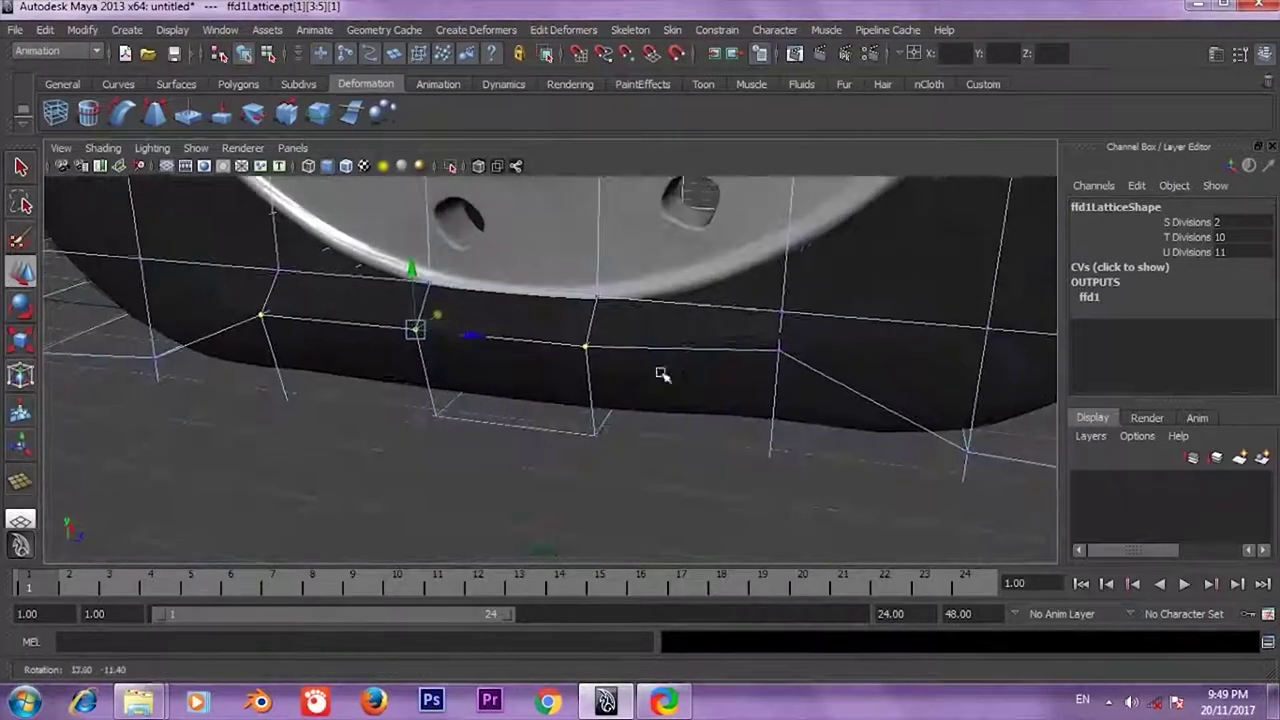
pyautogui.moveTo(498, 434)
pyautogui.keyDown('alt'); pyautogui.mouseDown()
pyautogui.moveTo(520, 403)
pyautogui.moveTo(663, 440)
pyautogui.moveTo(686, 411)
pyautogui.moveTo(600, 383)
pyautogui.mouseUp(); pyautogui.keyUp('alt')
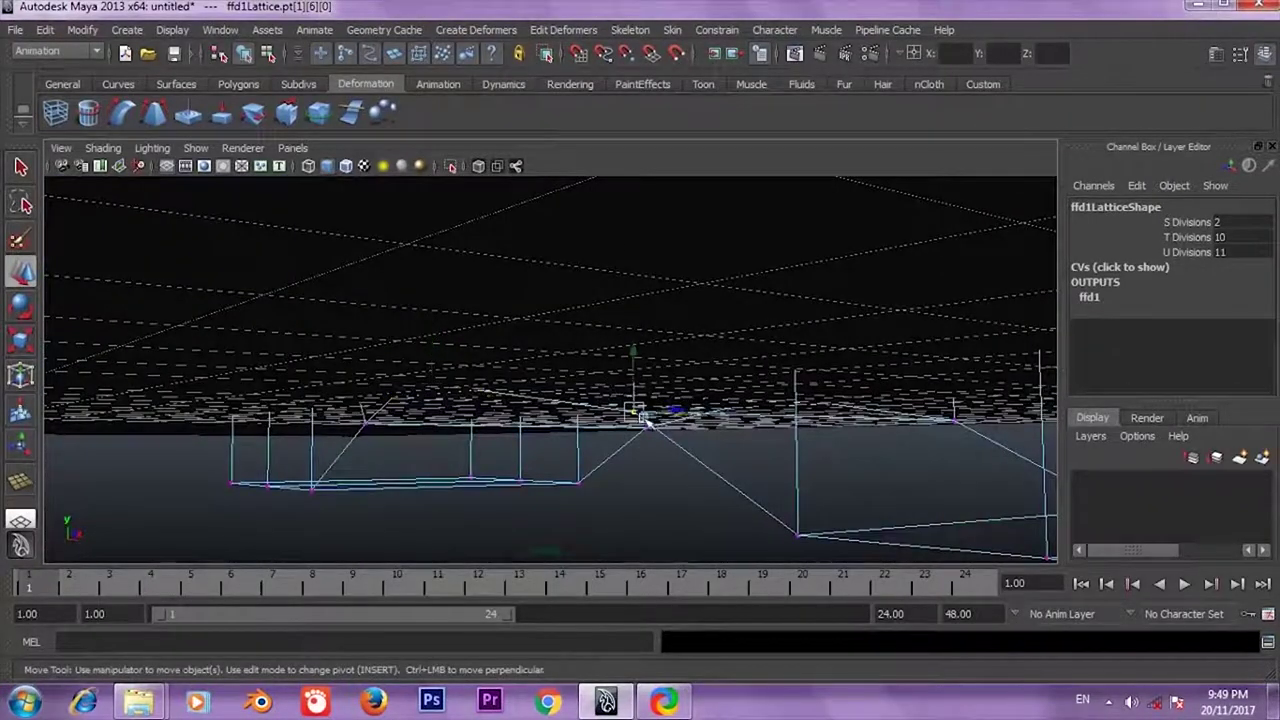
pyautogui.moveTo(645, 420)
pyautogui.keyDown('alt'); pyautogui.mouseDown()
pyautogui.moveTo(660, 420)
pyautogui.moveTo(560, 440)
pyautogui.mouseUp(); pyautogui.keyUp('alt')
pyautogui.keyDown('alt'); pyautogui.moveTo(560, 440); pyautogui.dragTo(461, 444, button='middle'); pyautogui.keyUp('alt')
pyautogui.keyDown('alt'); pyautogui.moveTo(461, 444); pyautogui.dragTo(580, 357); pyautogui.keyUp('alt')
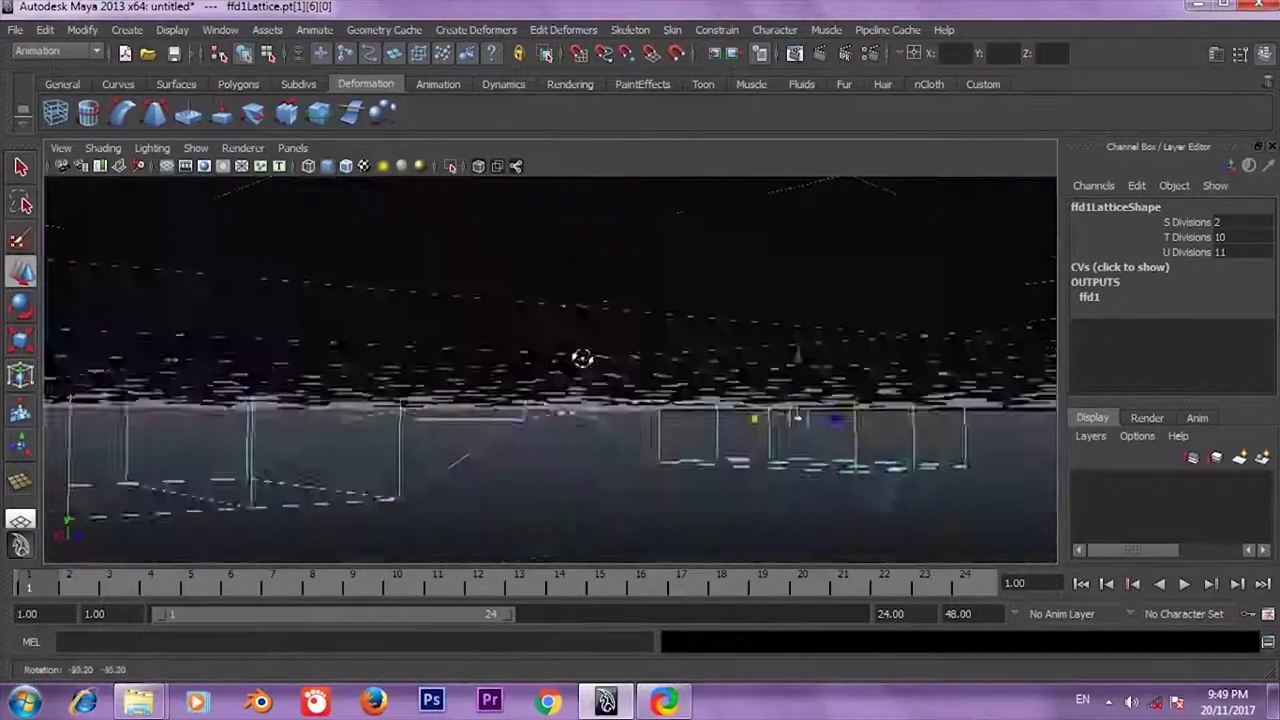
pyautogui.moveTo(540, 415)
pyautogui.keyDown('alt'); pyautogui.mouseDown()
pyautogui.moveTo(586, 420)
pyautogui.moveTo(555, 430)
pyautogui.moveTo(883, 349)
pyautogui.mouseUp(); pyautogui.keyUp('alt')
# Deselect the points, return the ffd1 lattice to Object Mode, and view the wheel from the front
pyautogui.click(883, 349)
pyautogui.rightClick(789, 281)
pyautogui.moveTo(789, 281); pyautogui.dragTo(869, 258, button='right')
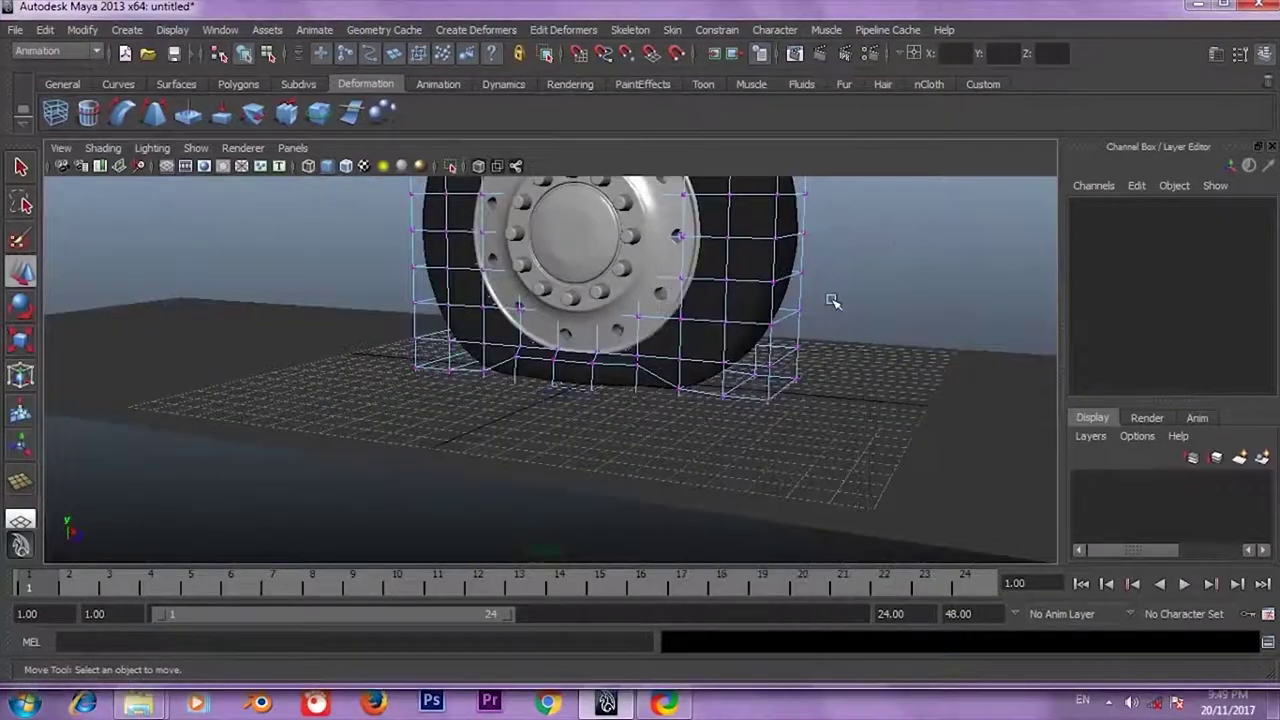
pyautogui.keyDown('alt'); pyautogui.moveTo(834, 300); pyautogui.dragTo(908, 270); pyautogui.keyUp('alt')
pyautogui.moveTo(862, 252); pyautogui.dragTo(917, 263, button='right')
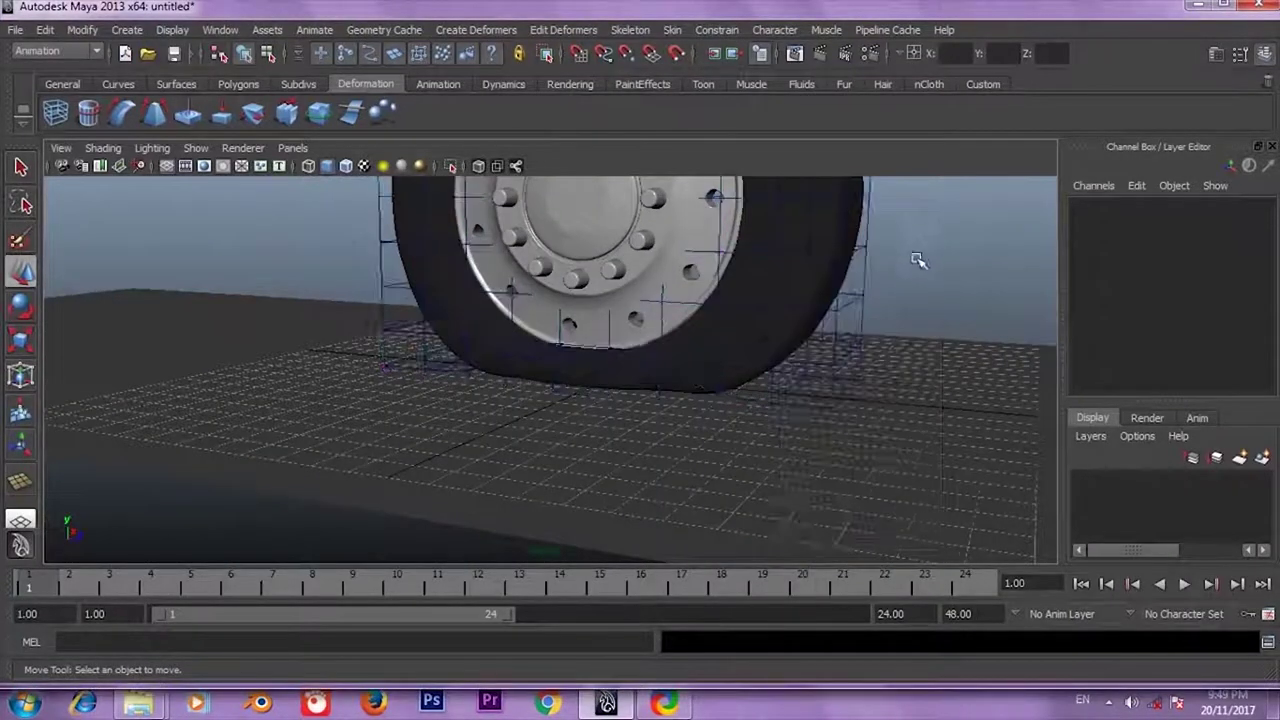
pyautogui.moveTo(917, 263)
pyautogui.keyDown('alt'); pyautogui.mouseDown()
pyautogui.moveTo(843, 354)
pyautogui.moveTo(815, 310)
pyautogui.moveTo(566, 349)
pyautogui.moveTo(598, 408)
pyautogui.moveTo(700, 409)
pyautogui.moveTo(866, 351)
pyautogui.moveTo(989, 349)
pyautogui.moveTo(559, 345)
pyautogui.mouseUp(); pyautogui.keyUp('alt')
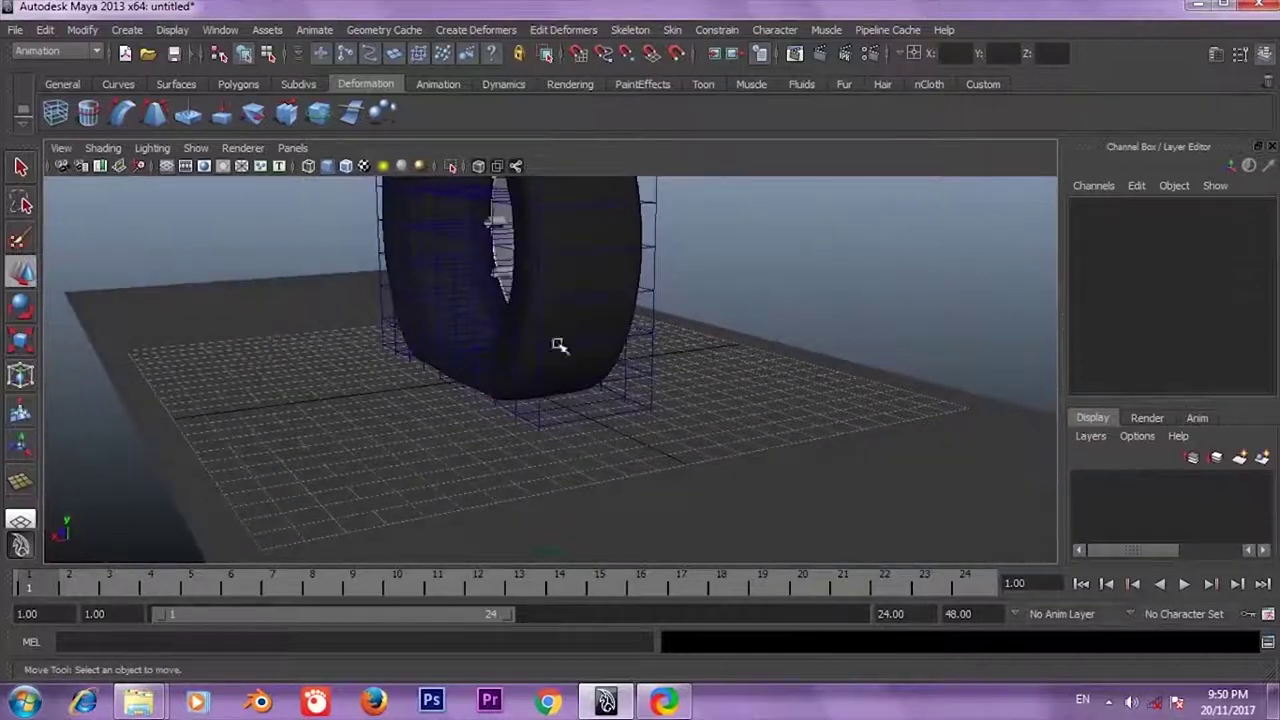
pyautogui.moveTo(443, 357)
pyautogui.keyDown('alt'); pyautogui.mouseDown()
pyautogui.moveTo(609, 297)
pyautogui.moveTo(803, 337)
pyautogui.moveTo(651, 321)
pyautogui.mouseUp(); pyautogui.keyUp('alt')
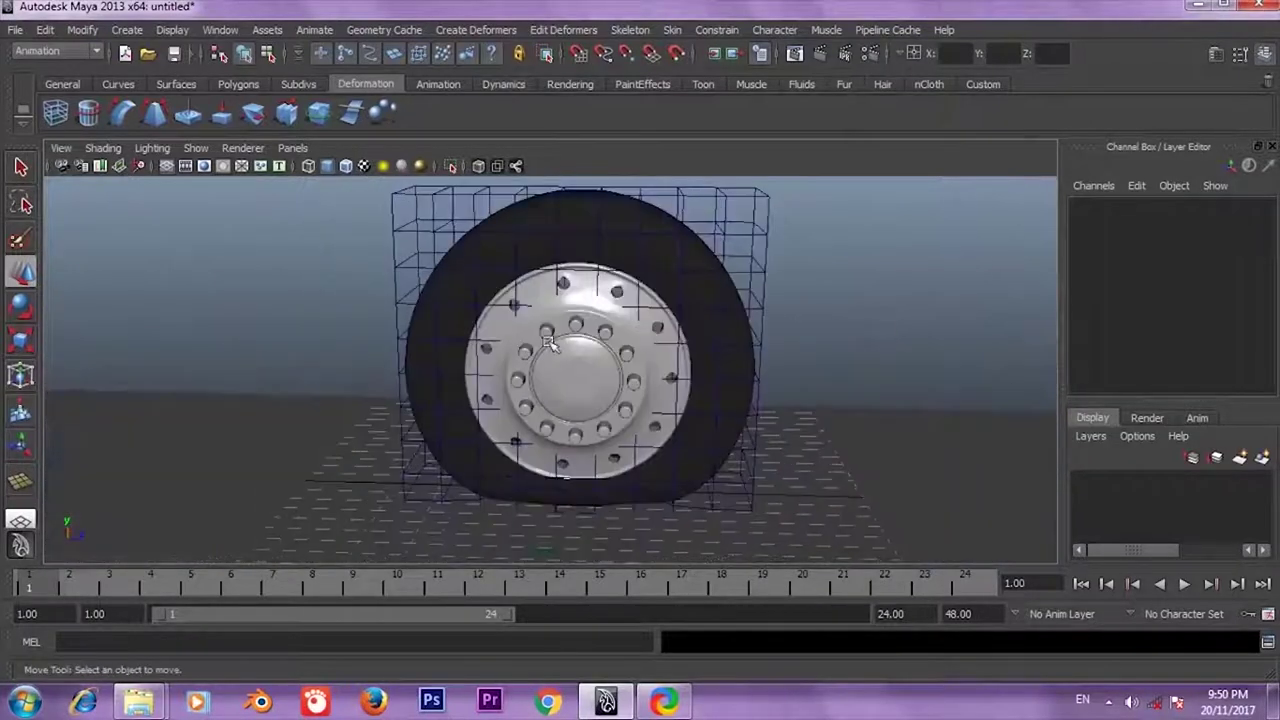
pyautogui.scroll(3, 651, 321)
# Select and frame the tire gvsd, then rotate it to X -23.76 inside the lattice
pyautogui.click(615, 213)
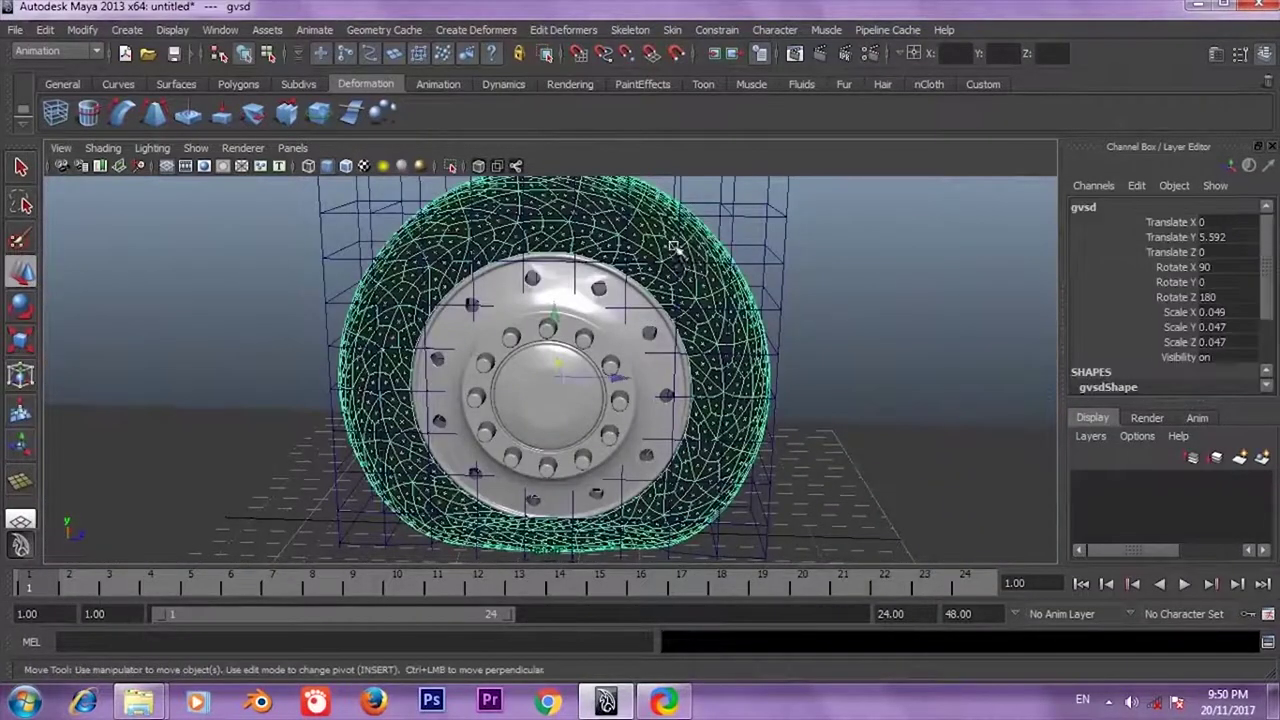
pyautogui.press('f')
pyautogui.press('e')
pyautogui.scroll(3, 708, 264)
pyautogui.keyDown('alt'); pyautogui.moveTo(708, 264); pyautogui.dragTo(663, 300); pyautogui.keyUp('alt')
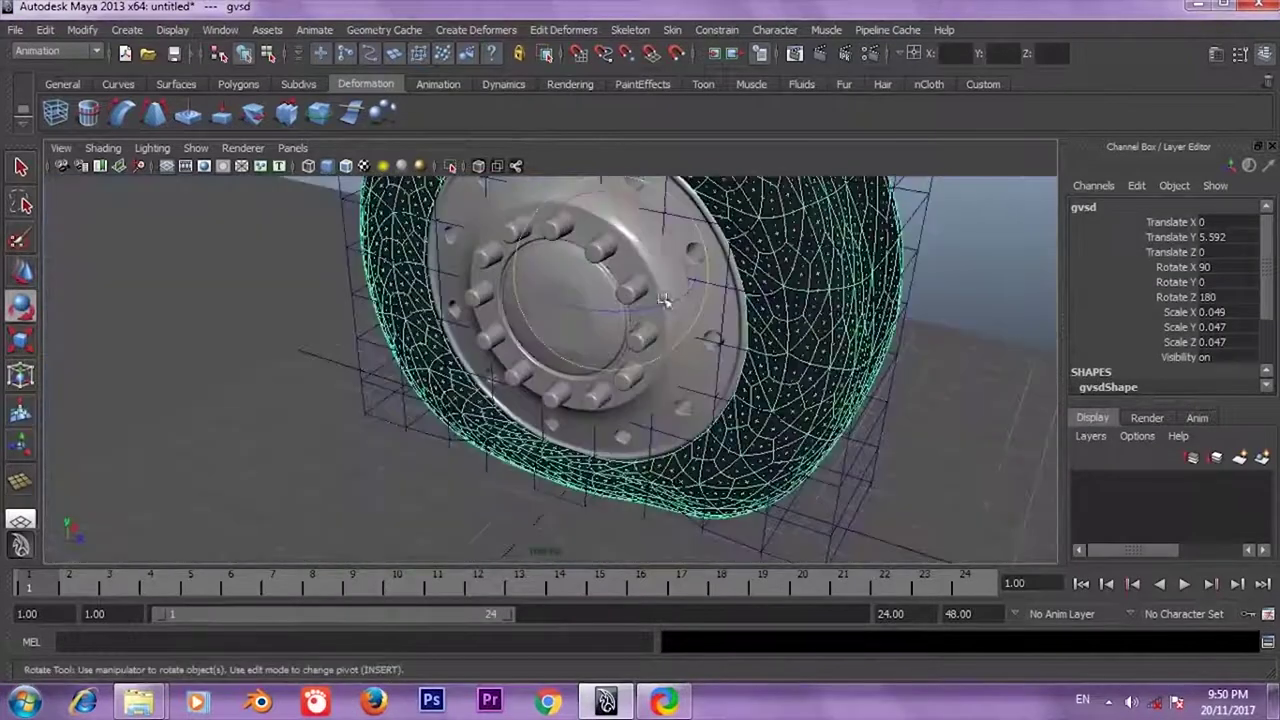
pyautogui.moveTo(663, 226)
pyautogui.keyDown('alt'); pyautogui.mouseDown()
pyautogui.moveTo(757, 315)
pyautogui.moveTo(722, 302)
pyautogui.moveTo(805, 320)
pyautogui.mouseUp(); pyautogui.keyUp('alt')
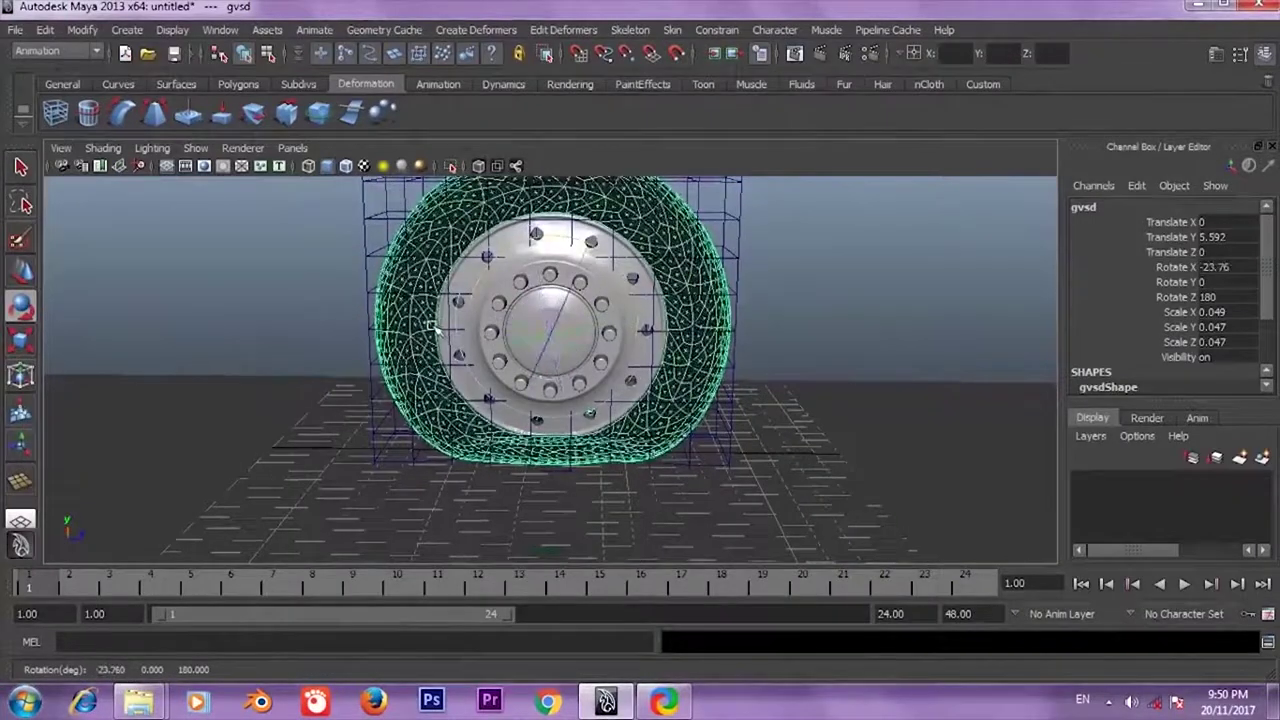
pyautogui.moveTo(431, 327); pyautogui.dragTo(668, 375)
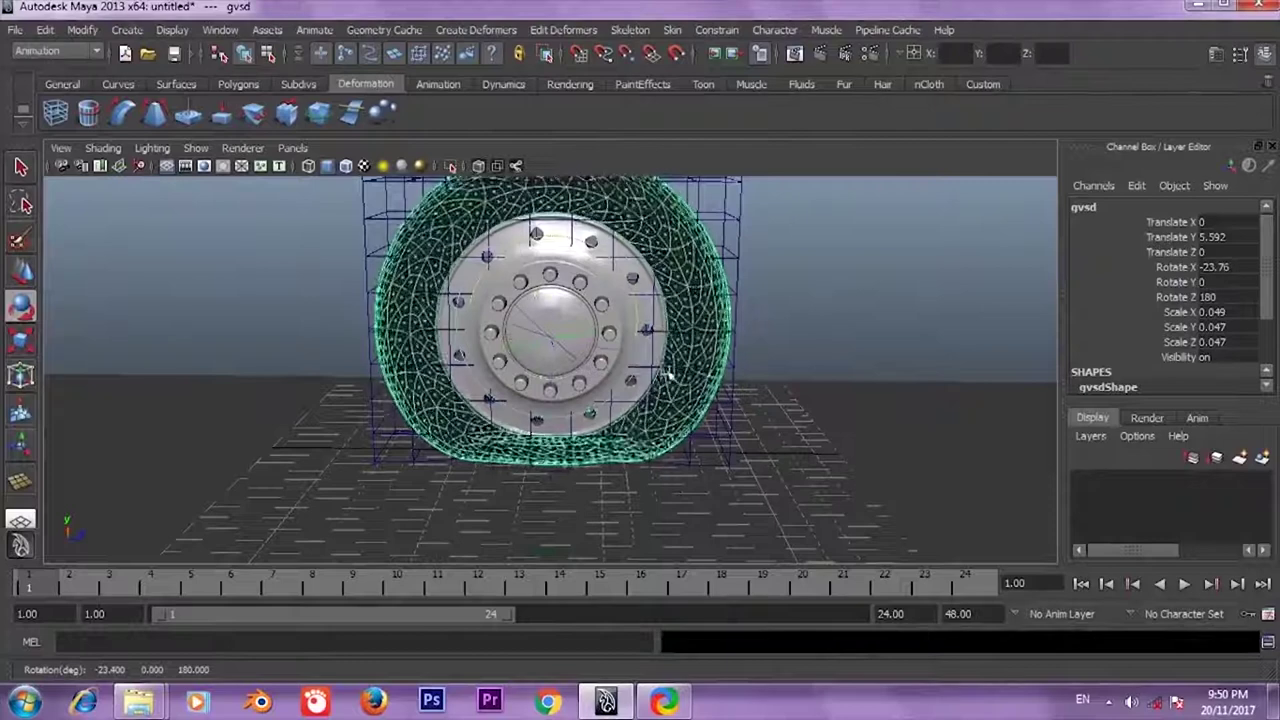